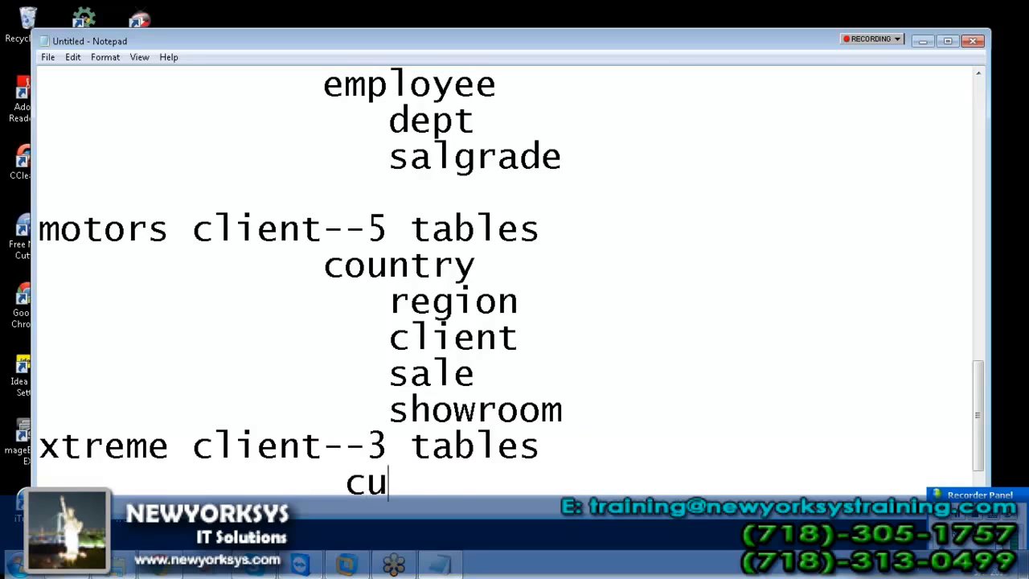
Step: Add 'orders' and 'orders detail', then headings 'efashion client--5 tables' and 'club client--3 tables'
key("Return")
type("orders")
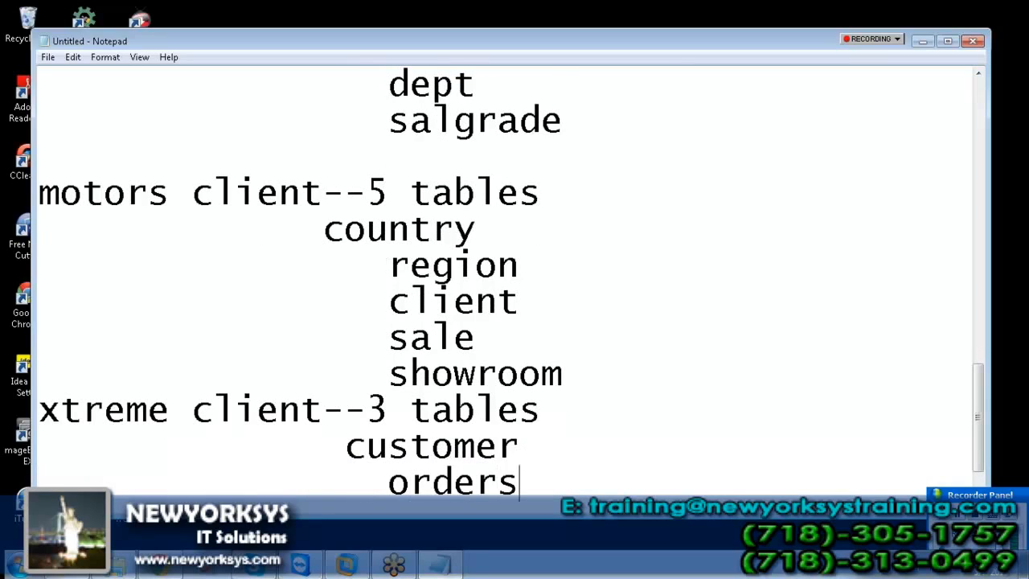
key("Return")
type("orders detail")
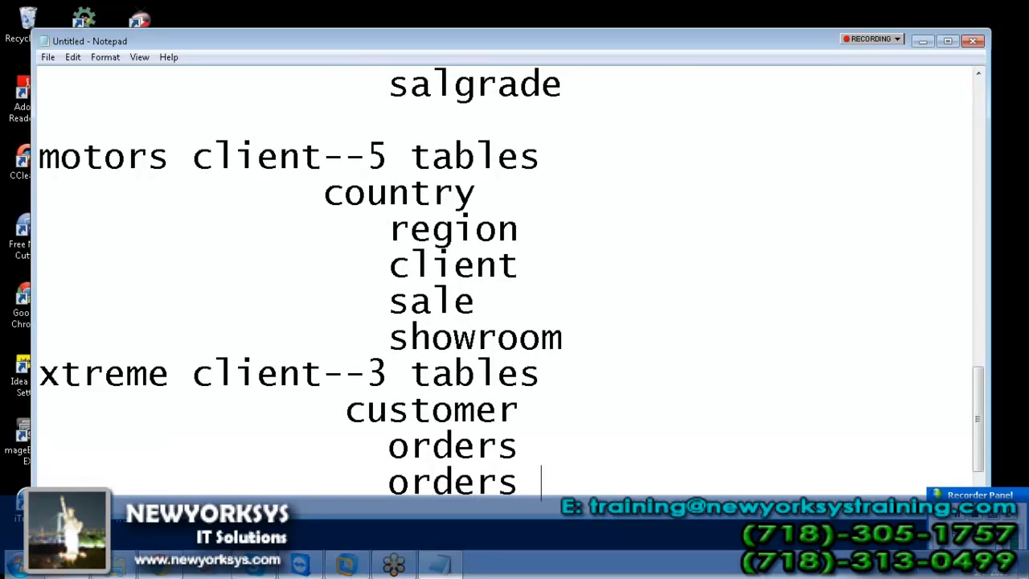
key("Return")
type("efashion client--5 tables")
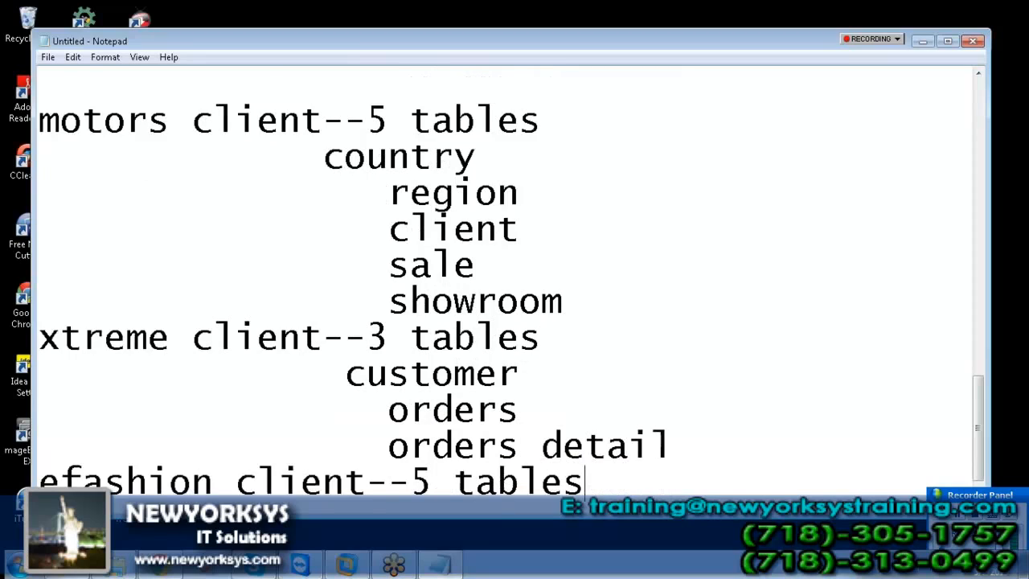
key("Return")
type("club client--3 tables")
Step: List the efashion tables indented: artikel_lookup, calender_yr_lookup, shop_facts, product_promotion_facts, outlet-lookup
key("Up")
key("End")
key("Return")
key("Tab")
key("Tab")
type("art")
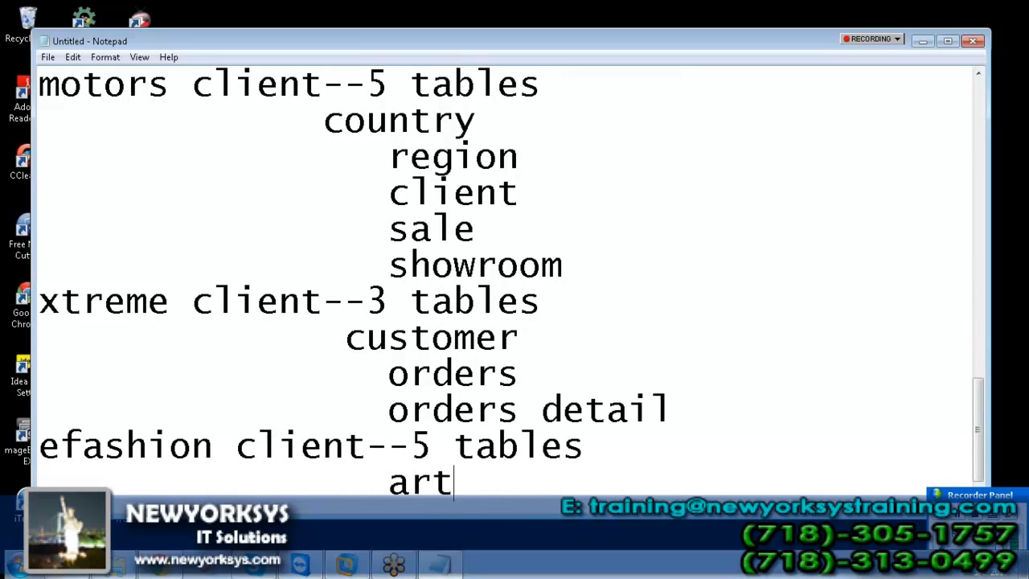
type("ikel_lookup")
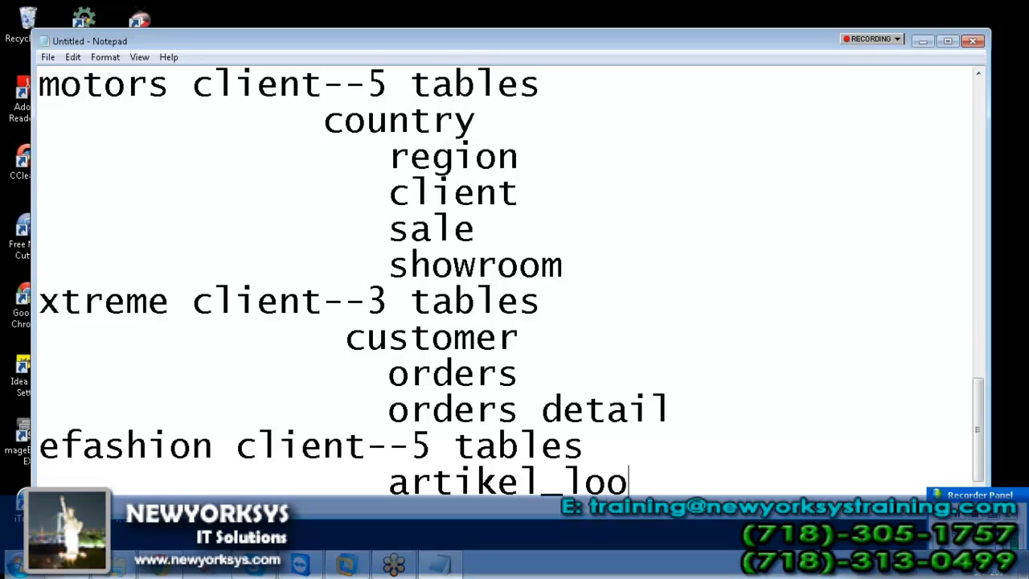
key("Return")
key("Tab")
key("Tab")
type("calender_y")
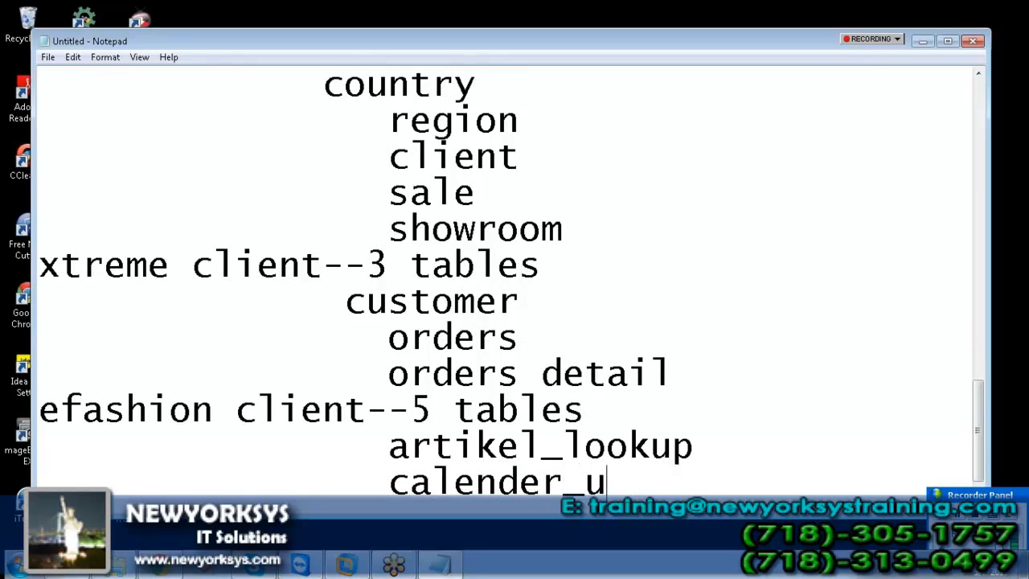
type("r_lookup")
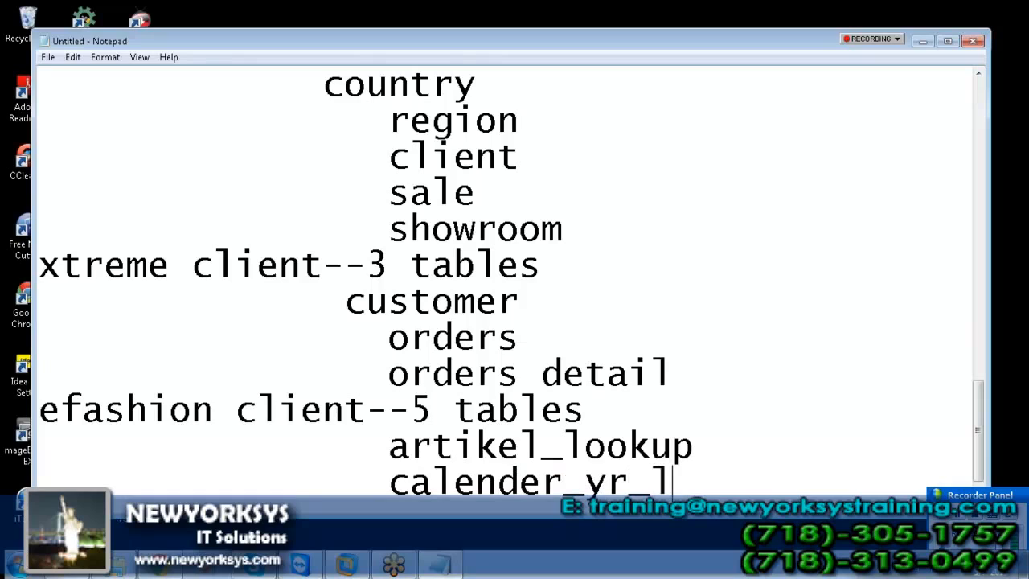
key("Return")
key("Tab")
key("Tab")
type("shop_facts")
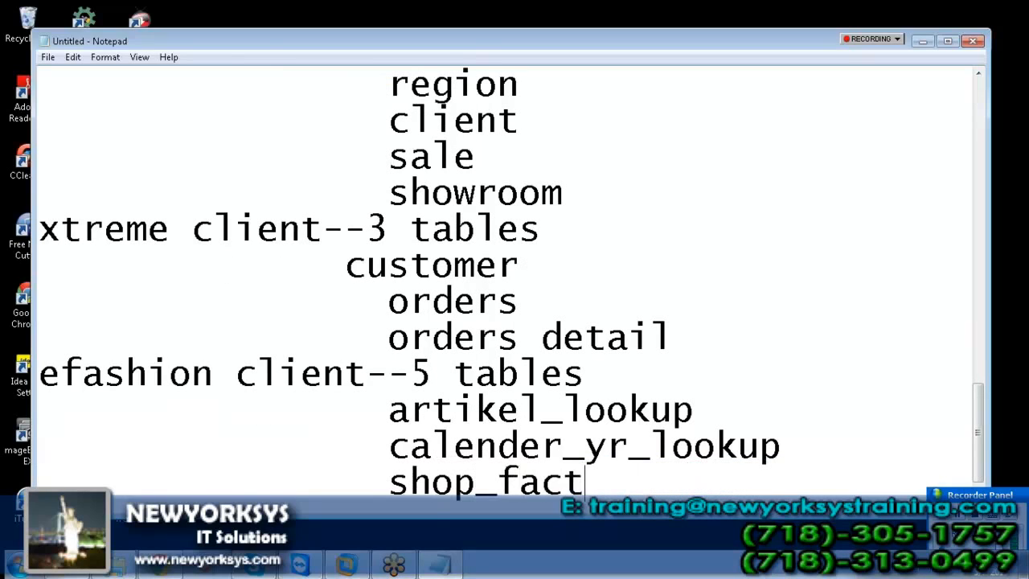
key("Return")
key("Tab")
key("Tab")
type("product")
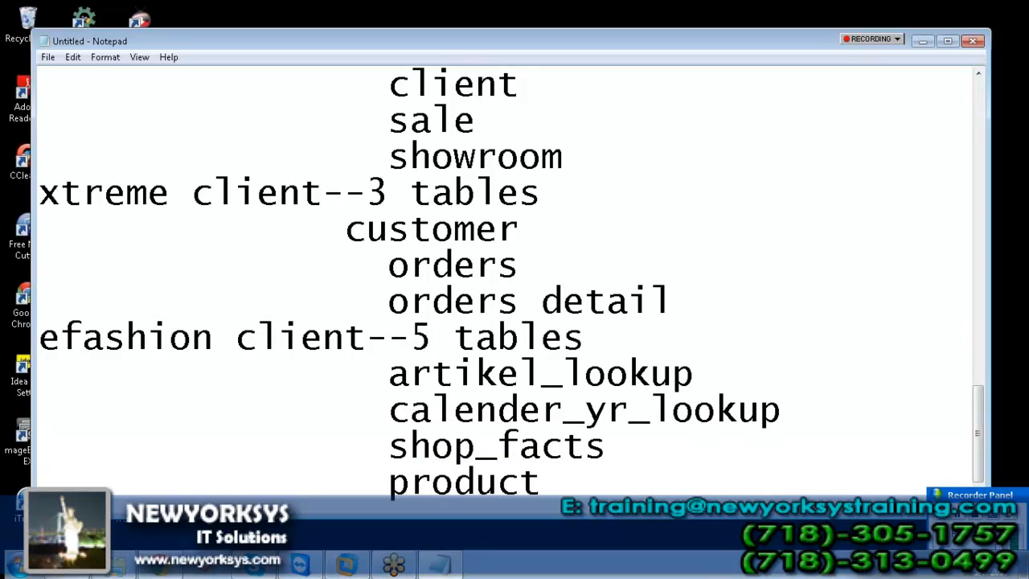
type("_promotion_facts")
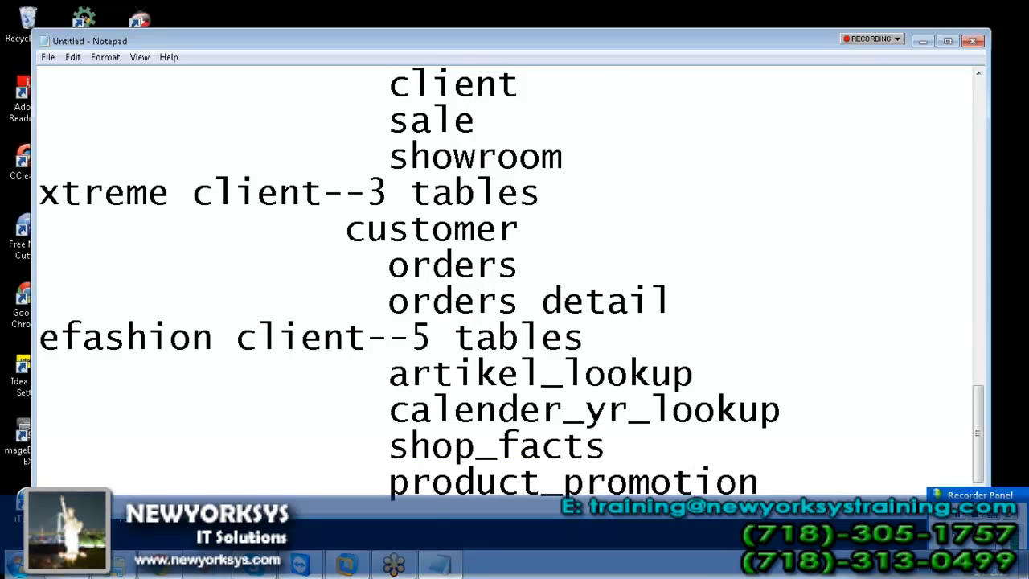
key("Return")
key("Tab")
key("Tab")
type("out")
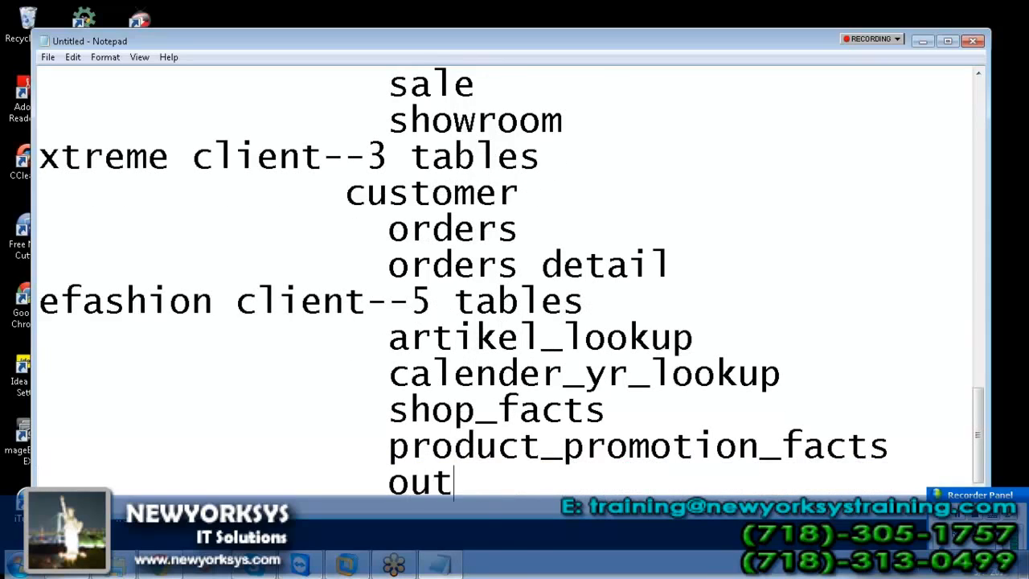
type("let-lookup")
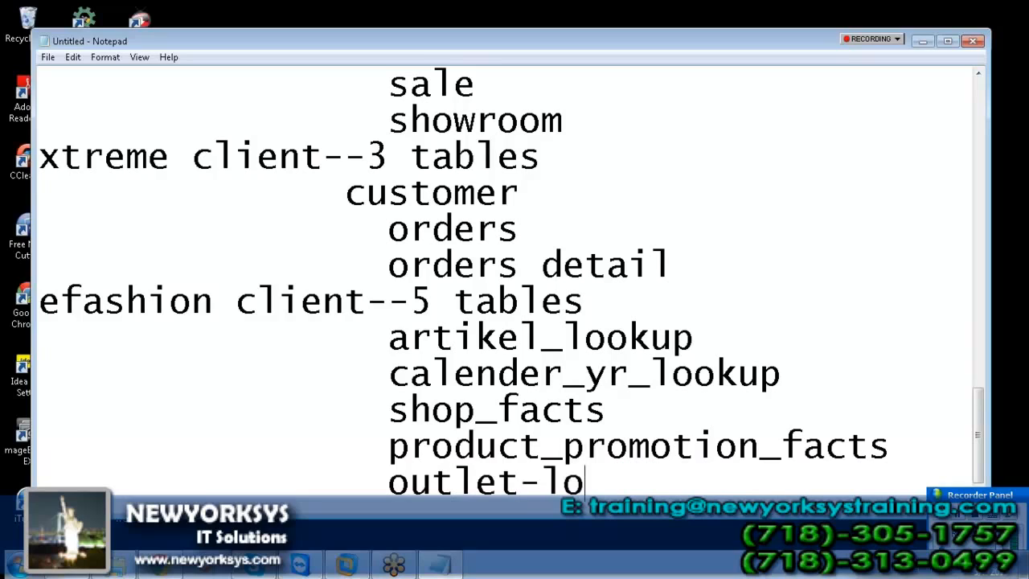
Step: Add a blank line before the club heading and list its tables country and region resort
key("Down")
key("Down")
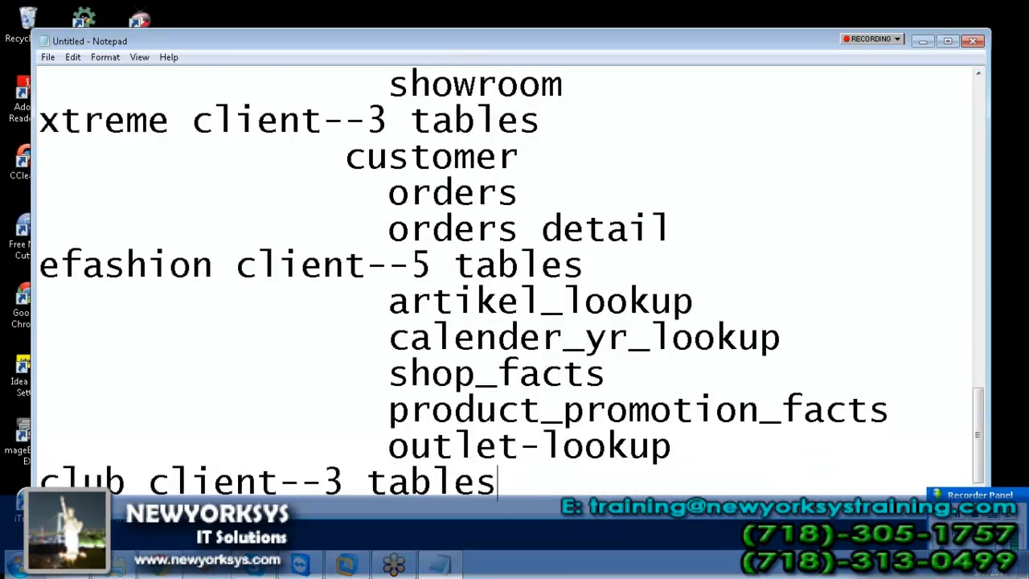
key("Up")
key("Return")
key("End")
key("Return")
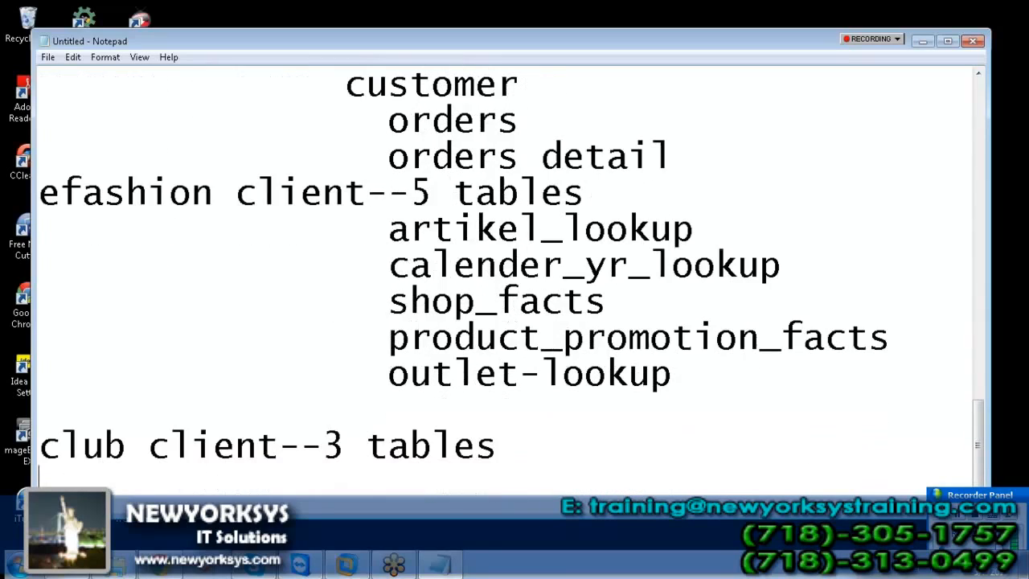
type("country")
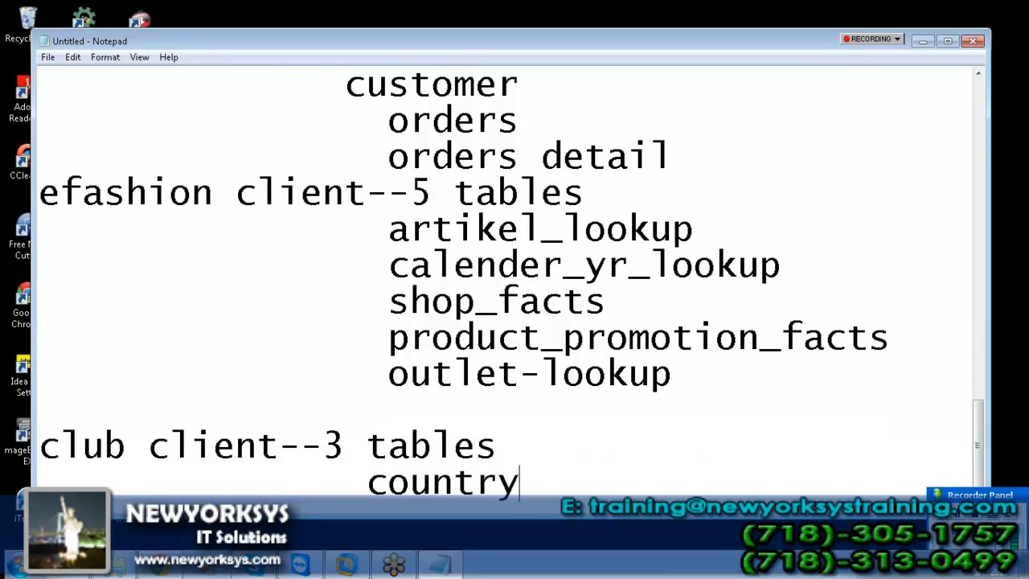
key("Return")
type("regin")
key("BackSpace")
type("on resort")
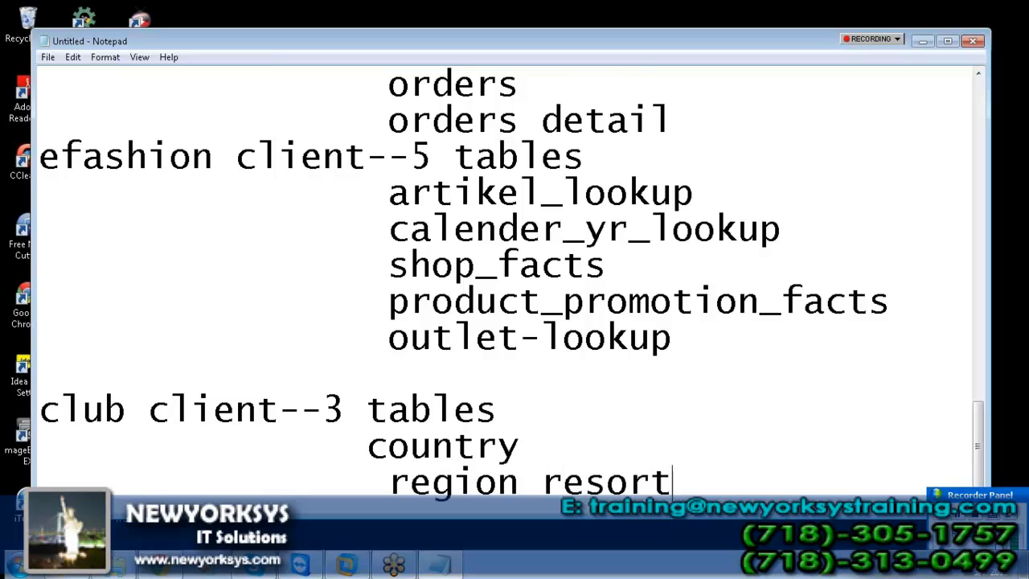
key("Return")
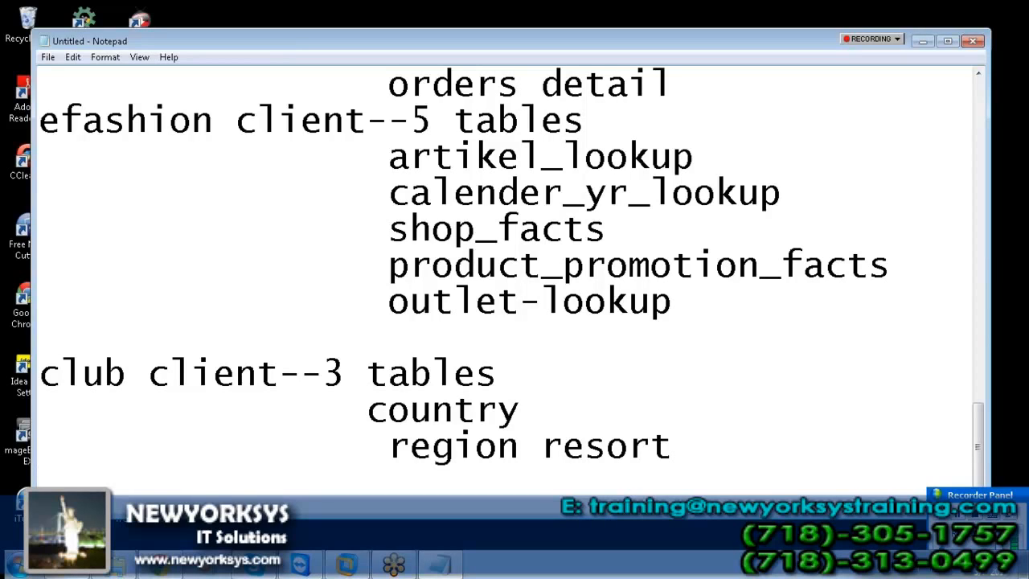
Step: On the server desktop, launch Designer from BusinessObjects XI 3.1 and log in with the administrator password
left_click(362, 567)
left_click(806, 169)
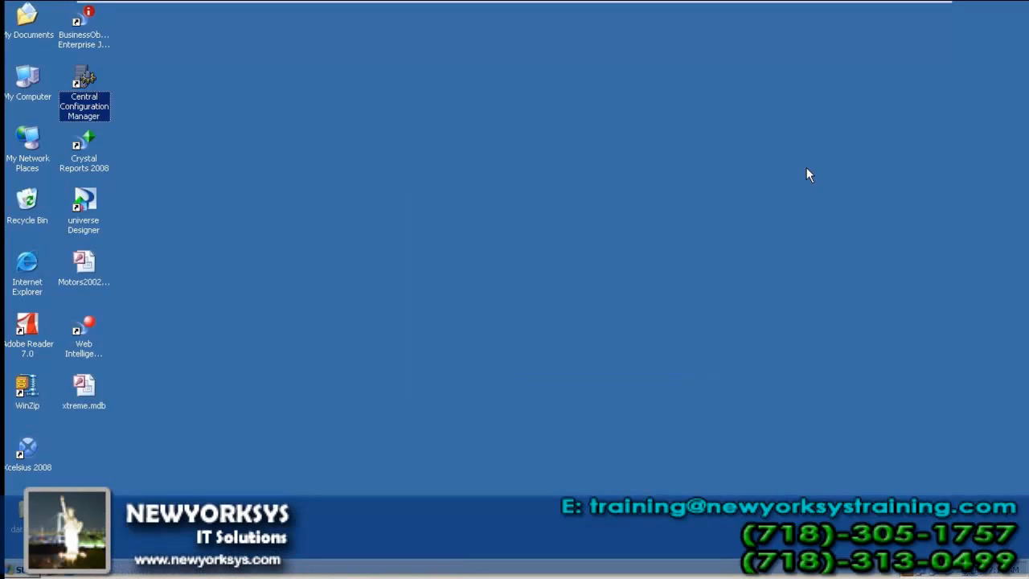
left_click(18, 569)
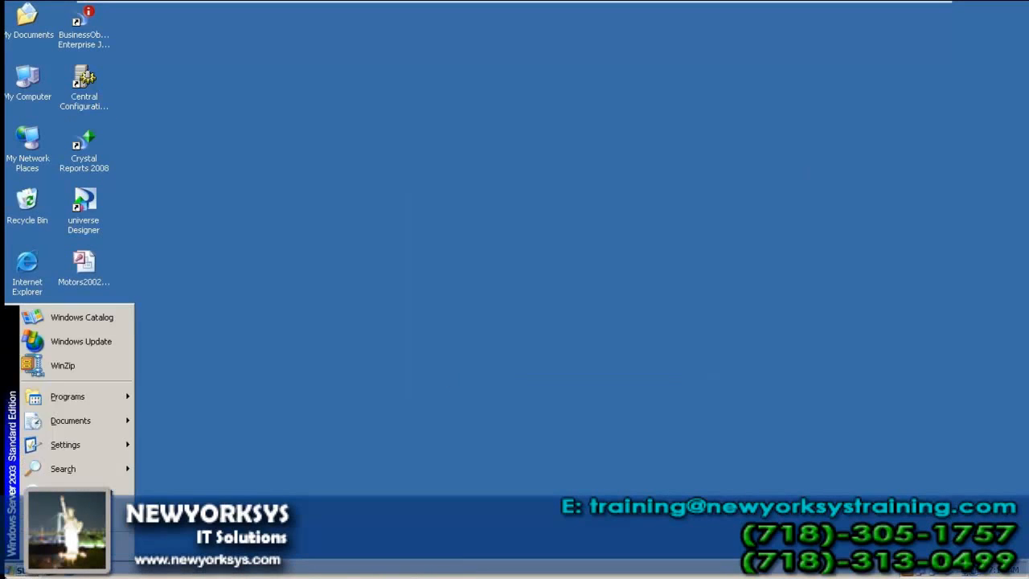
mouse_move(68, 396)
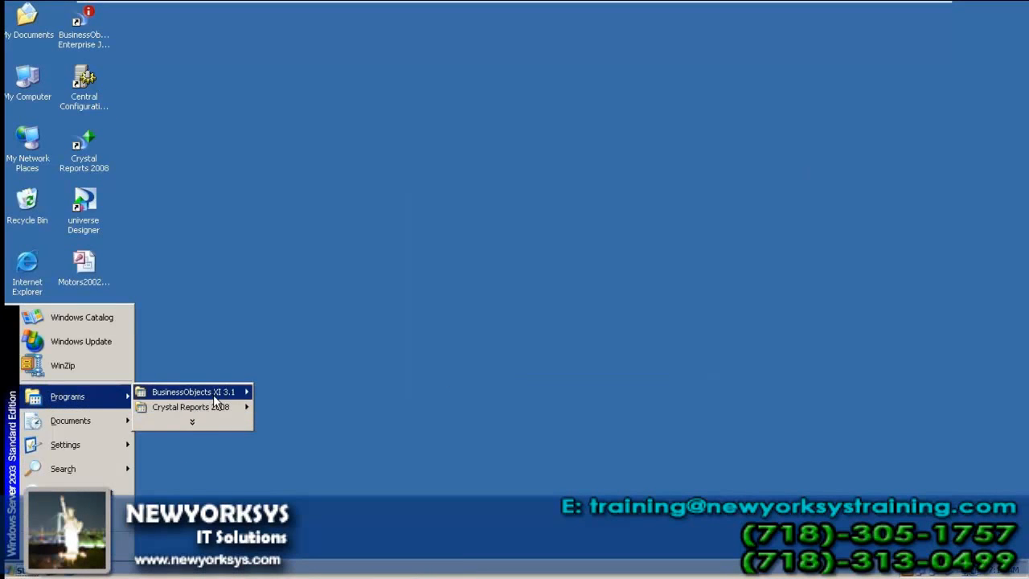
mouse_move(217, 393)
mouse_move(322, 392)
left_click(416, 420)
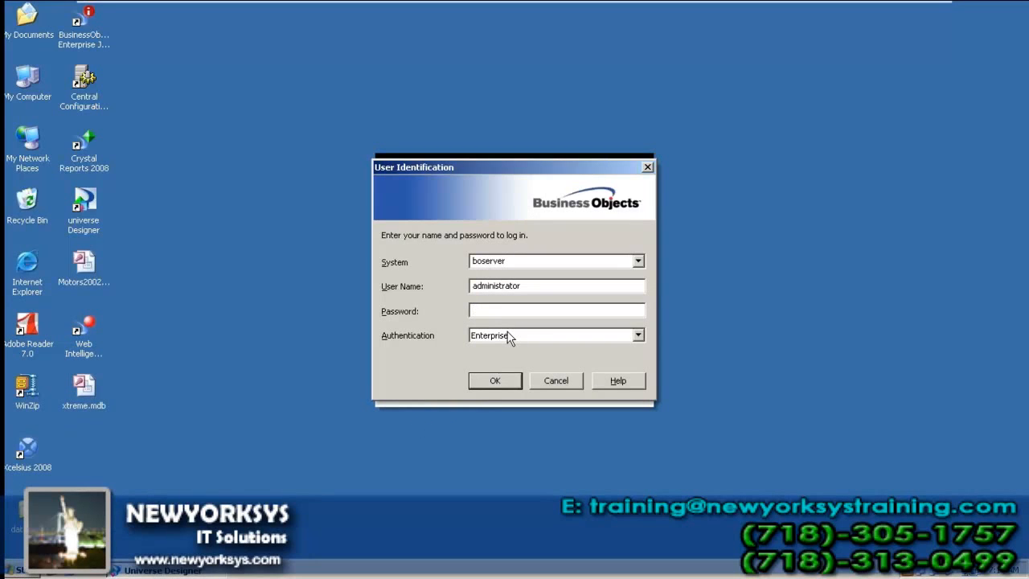
type("********")
key("Return")
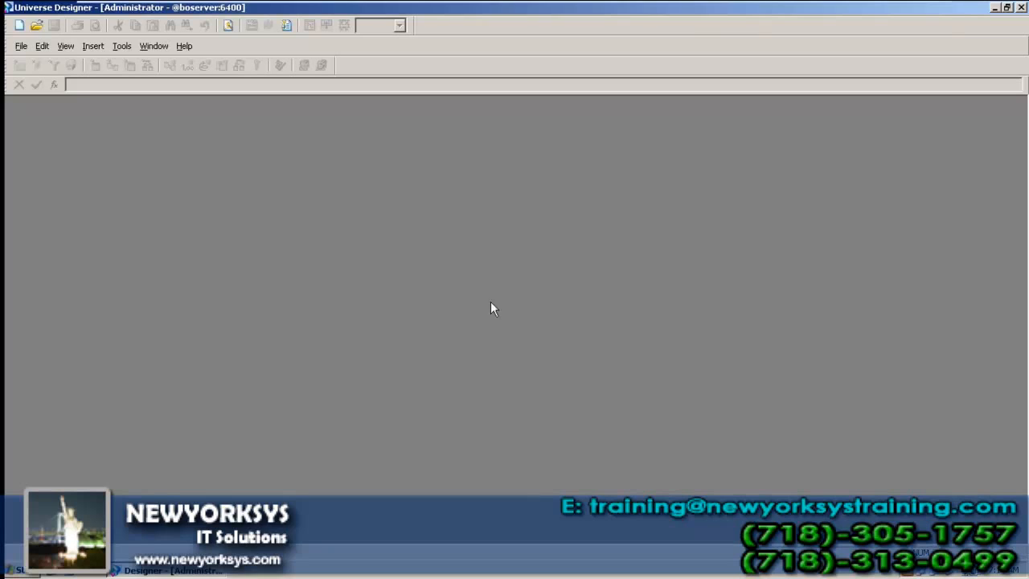
Step: Create universe 'vandana oracle' on the tested oacle@home connection and save it as vandana_oracle.unv
left_click(22, 46)
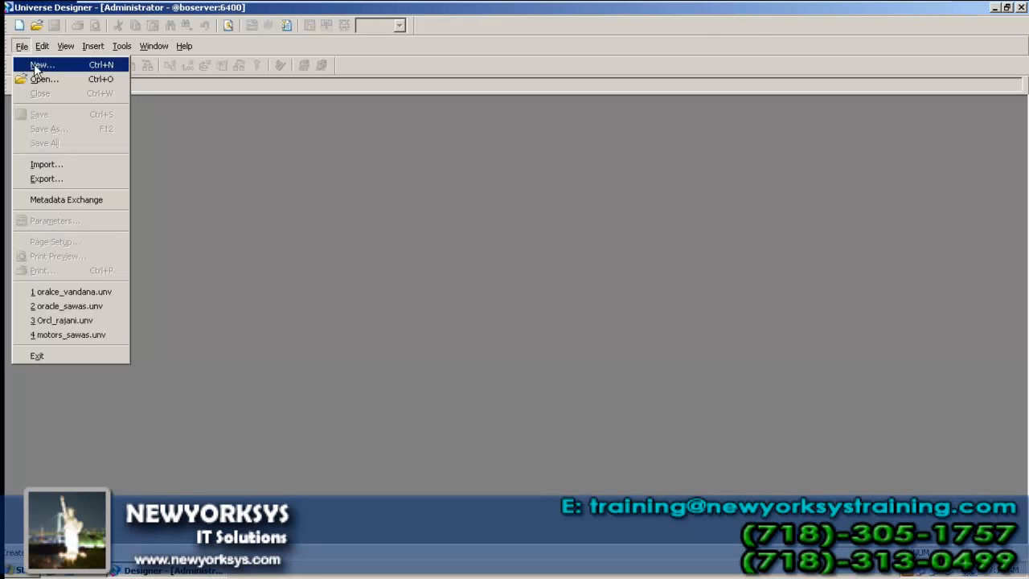
left_click(35, 68)
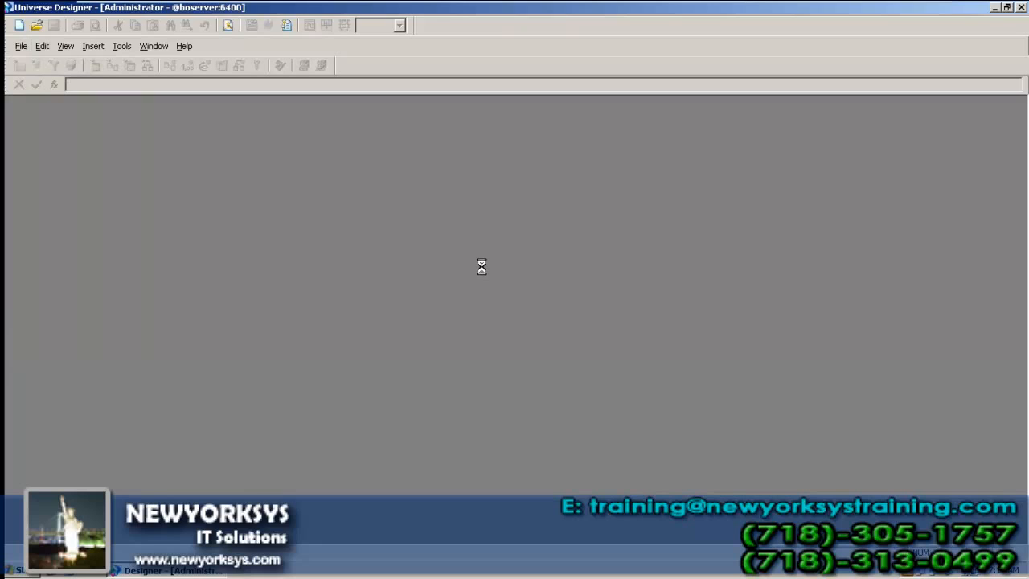
type("v")
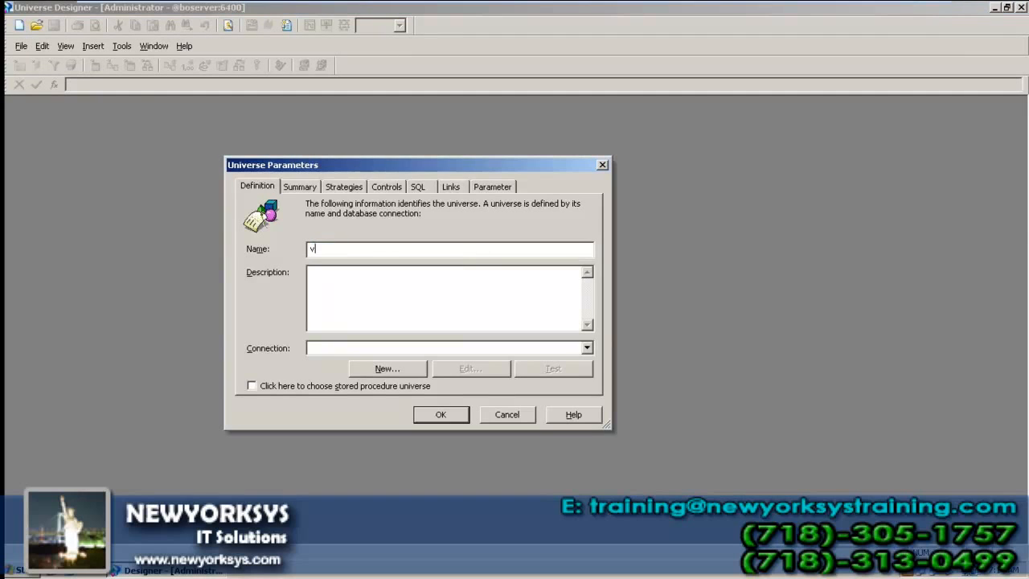
type("andana oracle")
left_click(588, 348)
key("o")
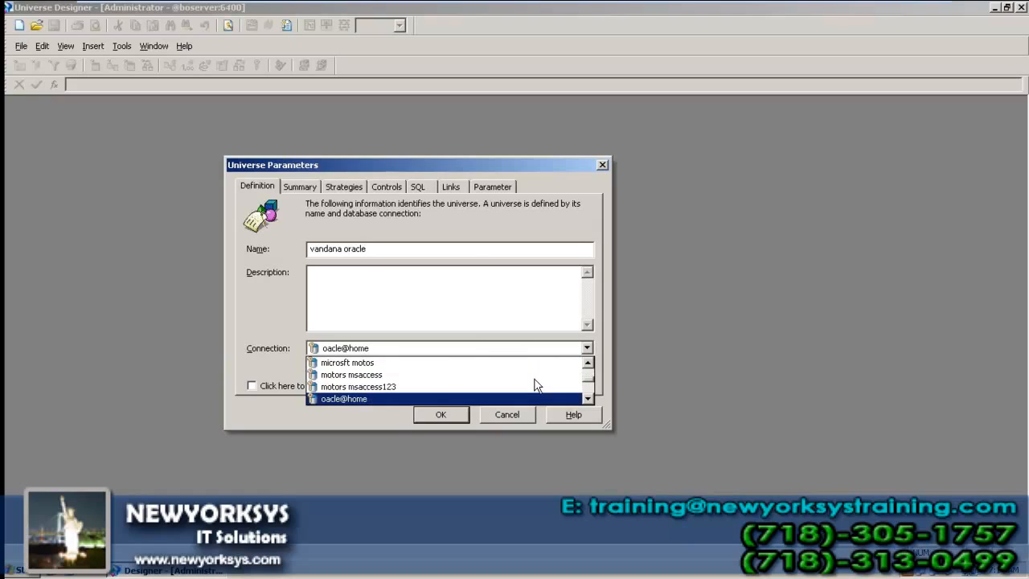
left_click(455, 396)
left_click(558, 368)
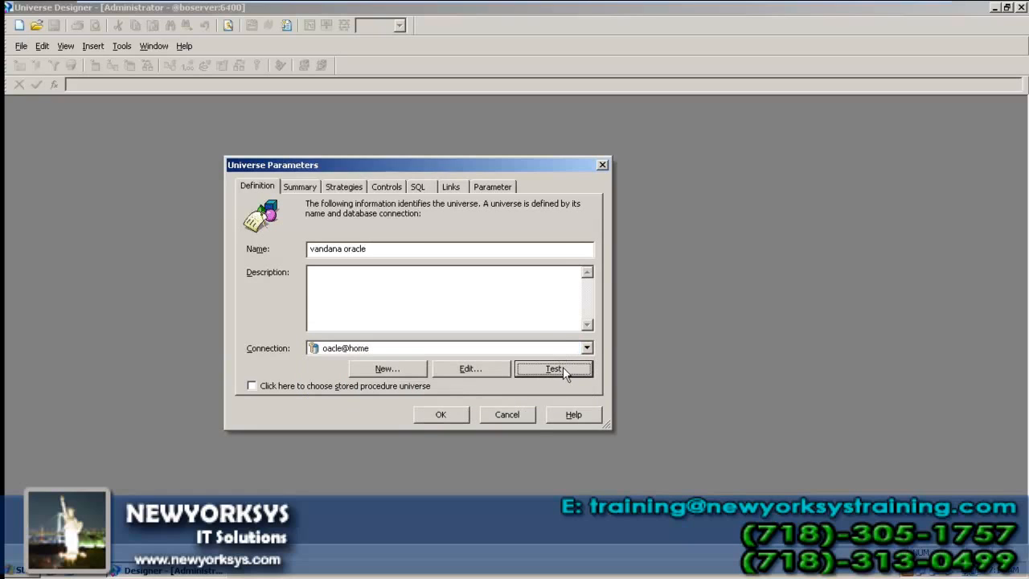
left_click(526, 289)
left_click_drag(377, 247, 260, 235)
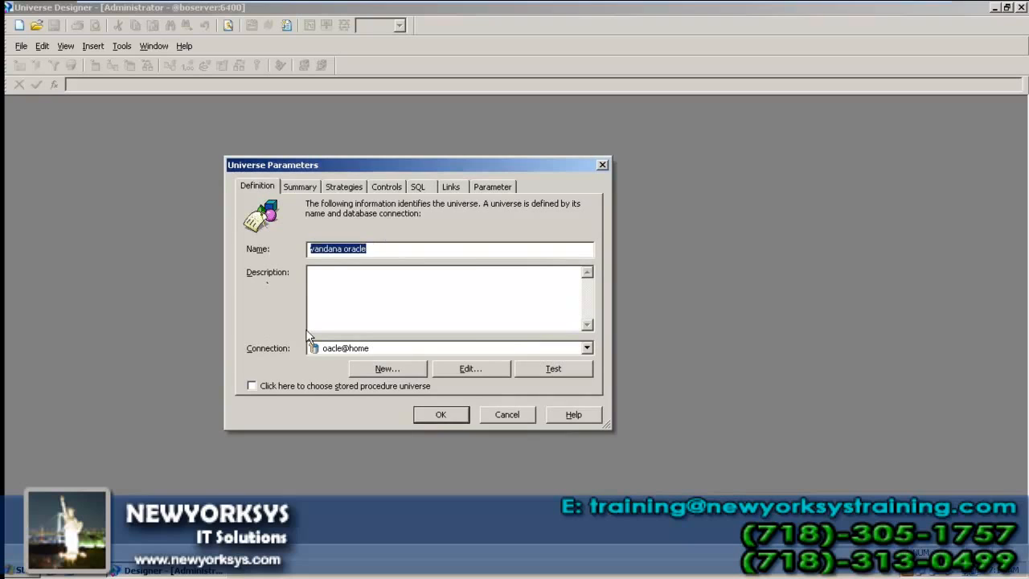
left_click(431, 418)
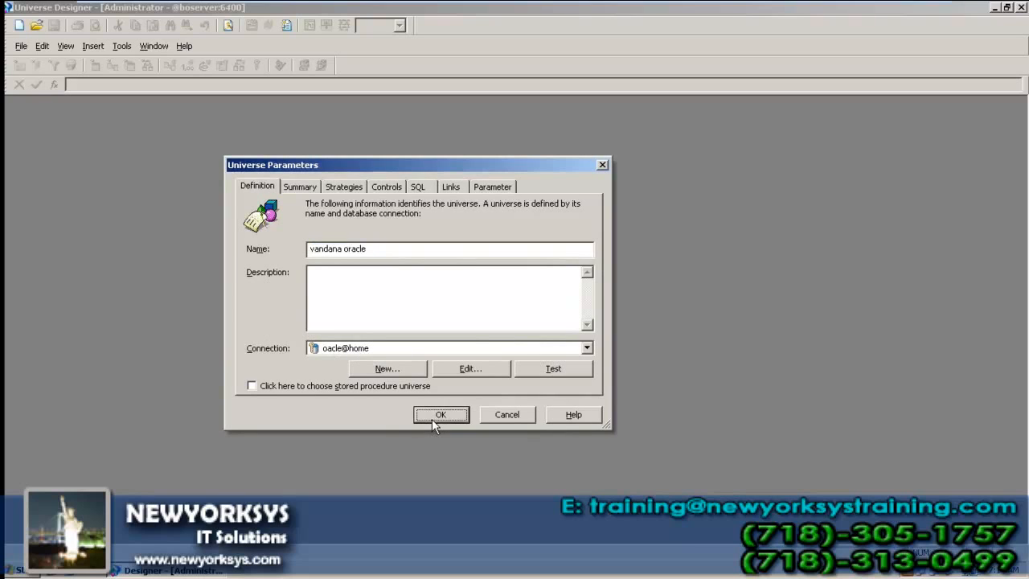
key("ctrl+s")
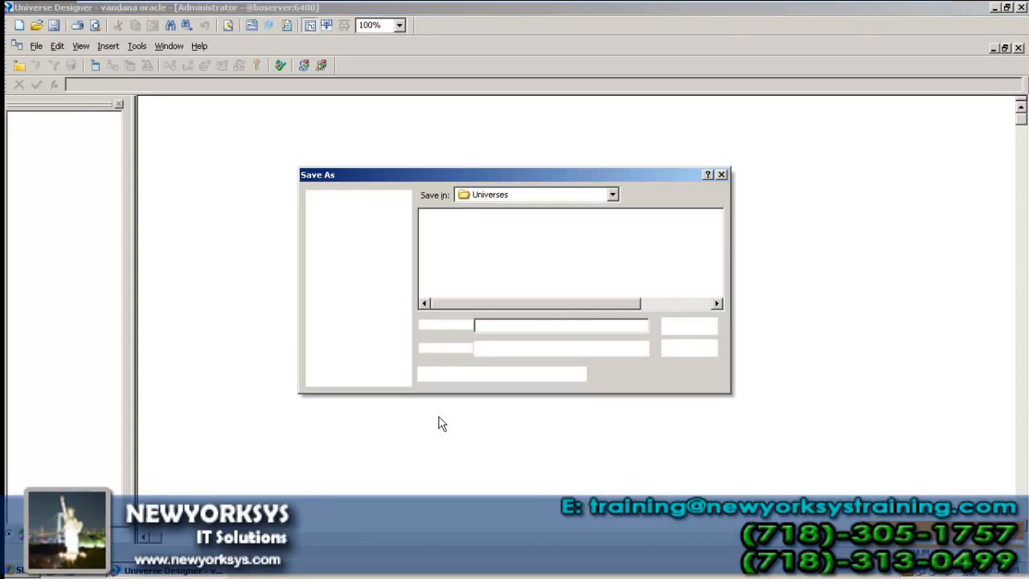
left_click(696, 325)
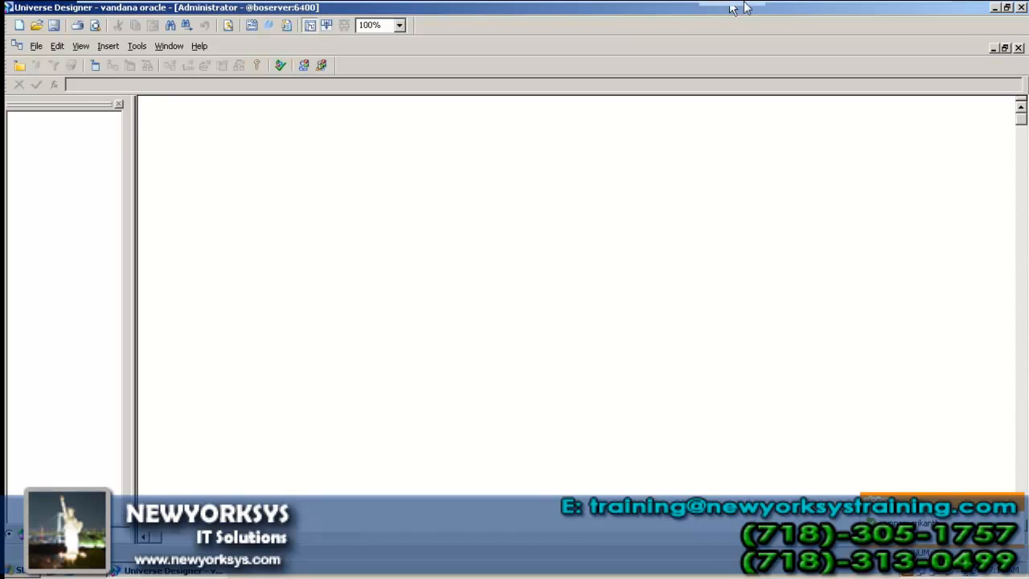
Step: Check the oracle client's three table names in Notepad, then return to Universe Designer
left_click(892, 11)
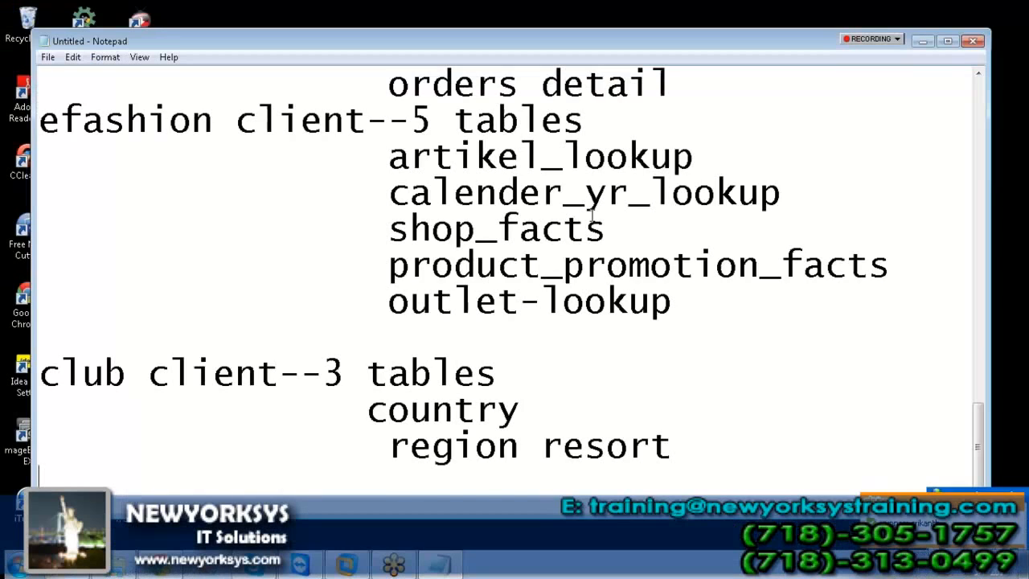
scroll(474, 156, "up", 5)
double_click(381, 115)
left_click(609, 227, "shift")
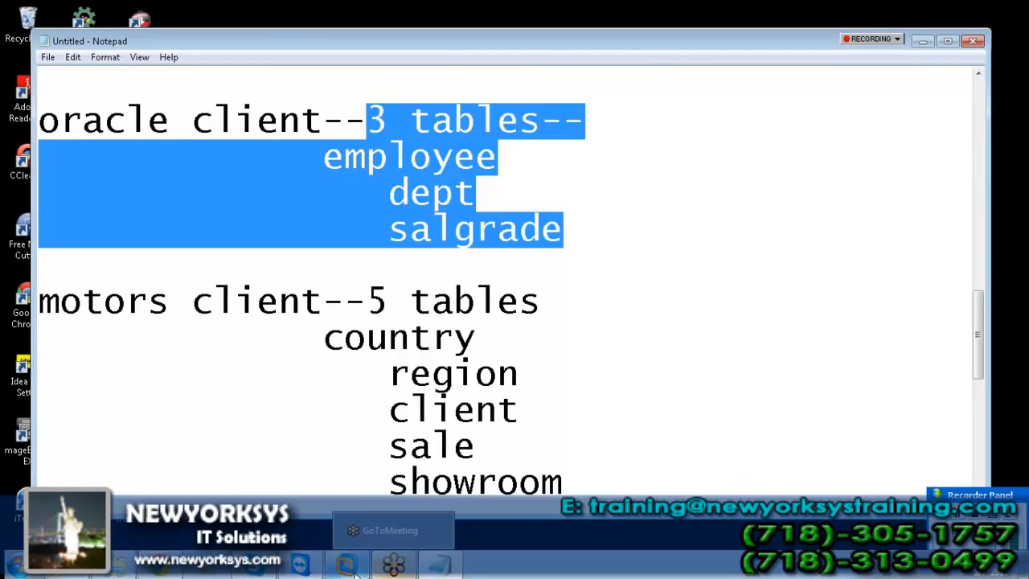
left_click(391, 566)
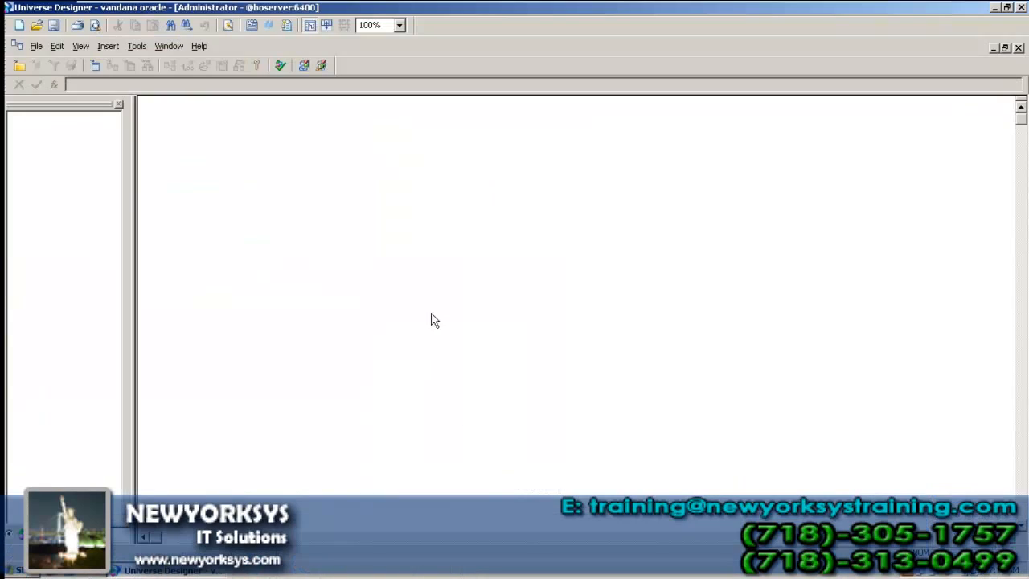
Step: Insert the EMP, DEPT and SALGRADE tables from the SCOTT schema via the Table Browser
left_click(113, 46)
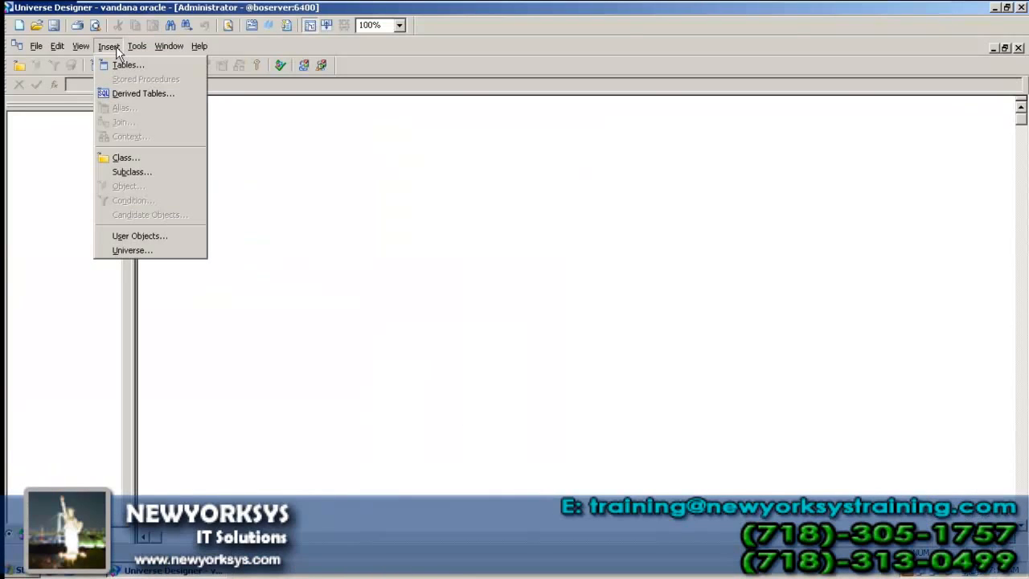
left_click(120, 64)
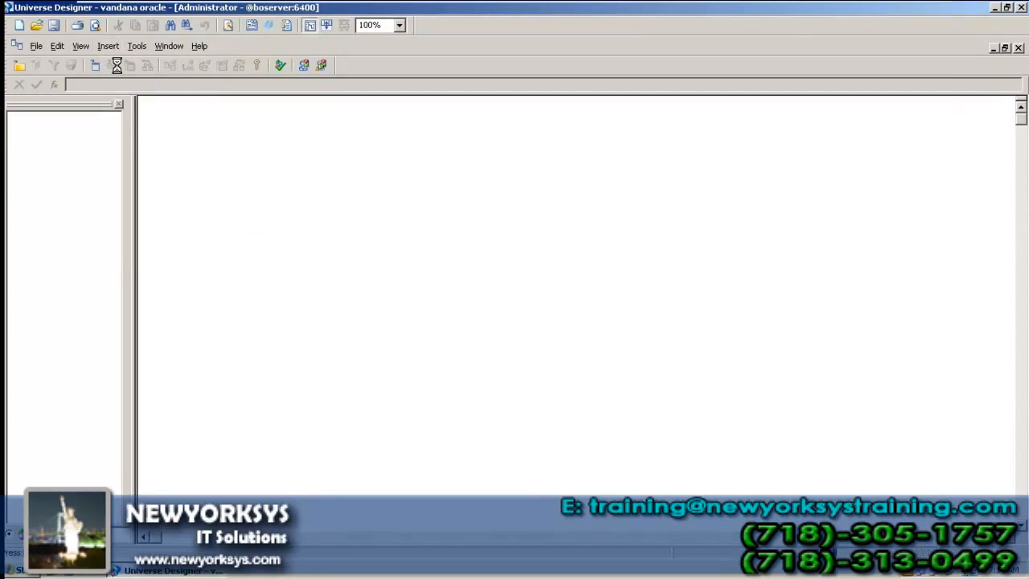
left_click_drag(327, 189, 105, 143)
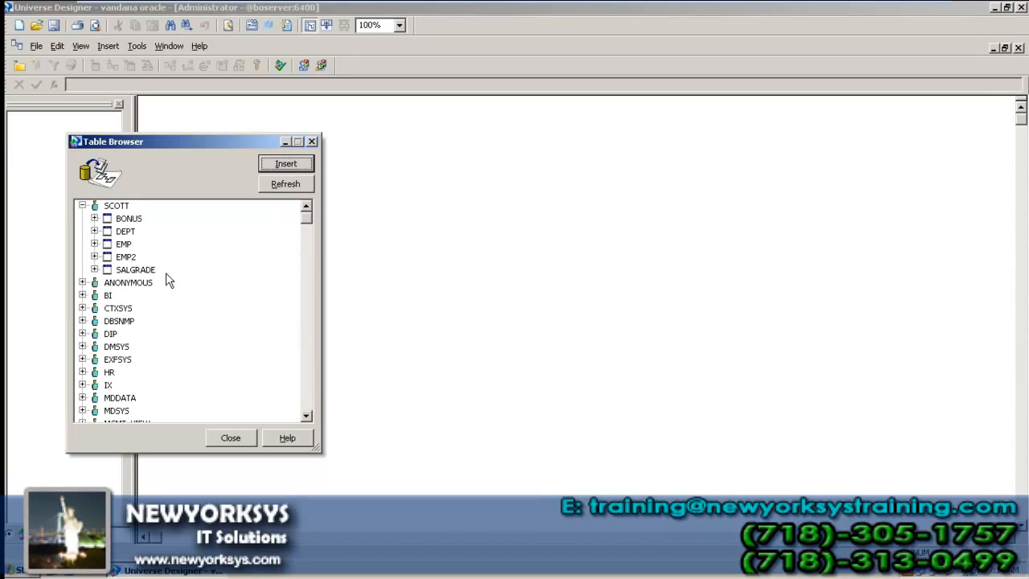
left_click(122, 244)
left_click(123, 233, "ctrl")
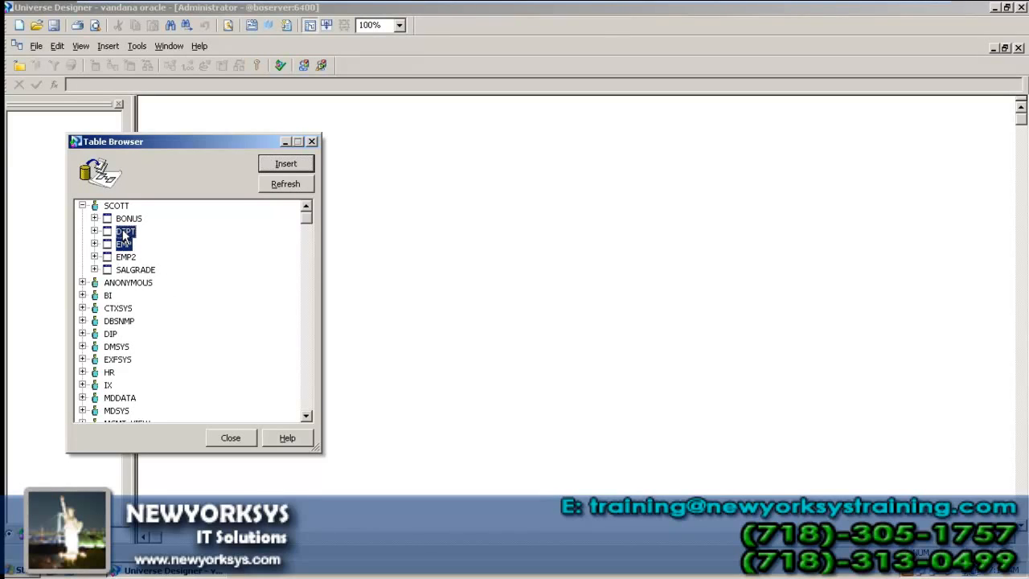
left_click(128, 272, "ctrl")
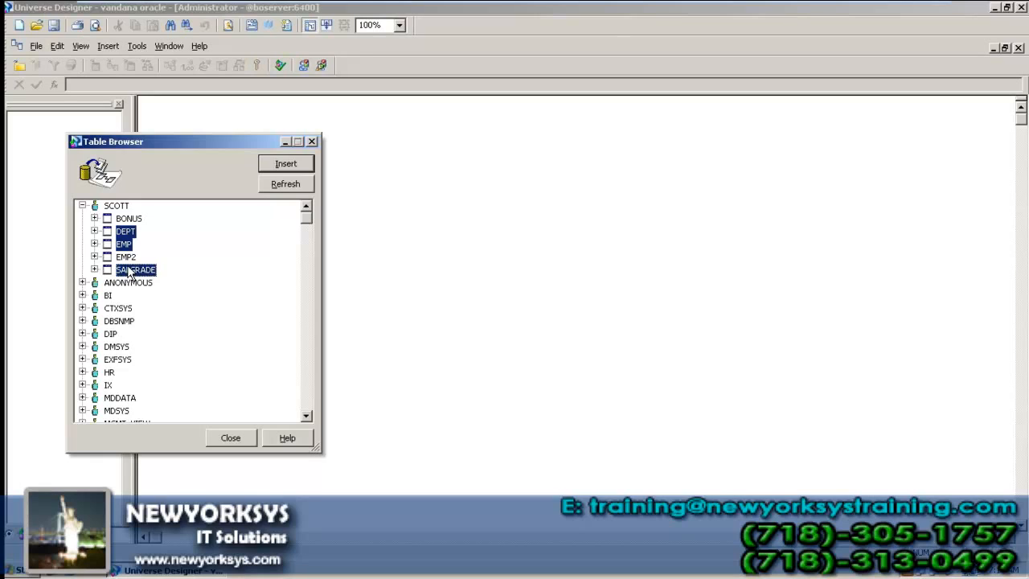
left_click(291, 164)
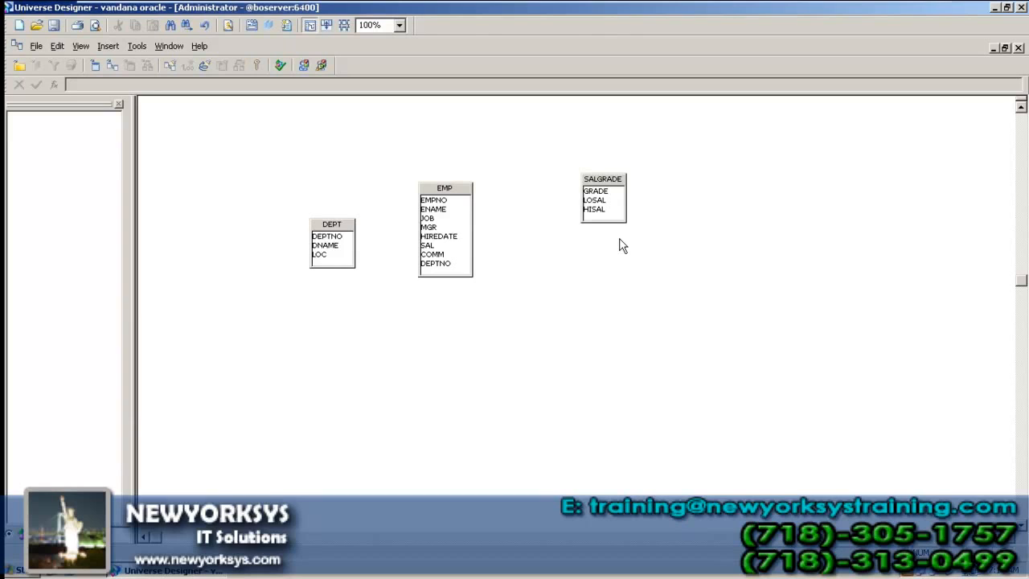
Step: Zoom the structure to 150% and move DEPT up to the left
left_click(399, 25)
left_click(379, 108)
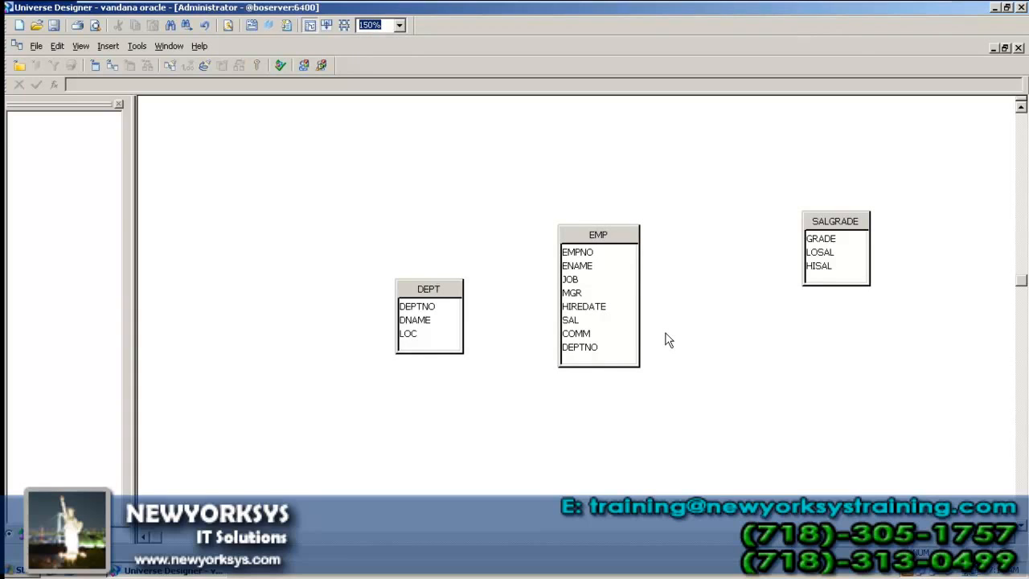
left_click(452, 294)
left_click_drag(452, 298, 305, 178)
Step: Rearrange the tables so EMP and DEPT sit side by side with SALGRADE below EMP
left_click_drag(183, 113, 990, 480)
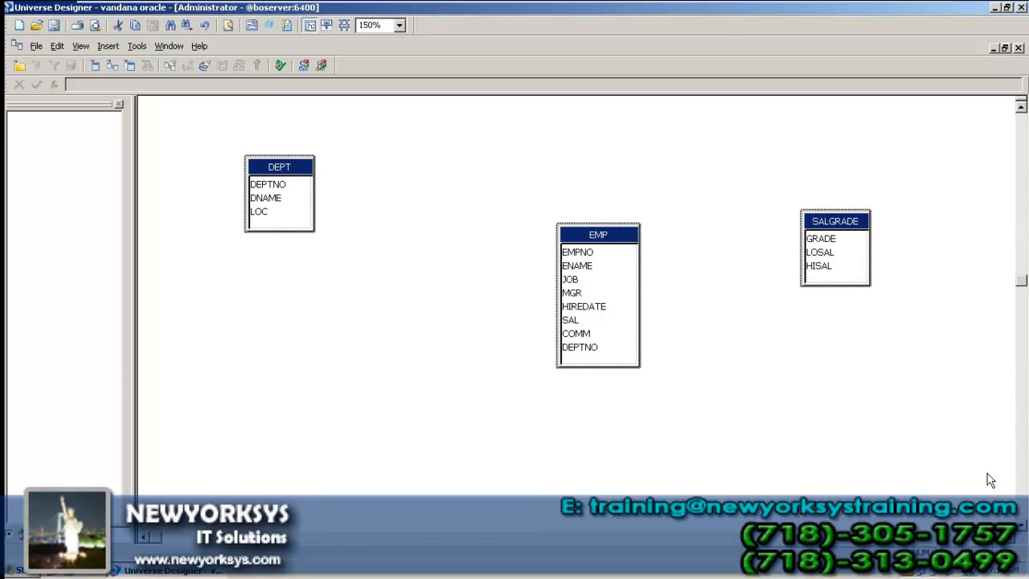
left_click(934, 403)
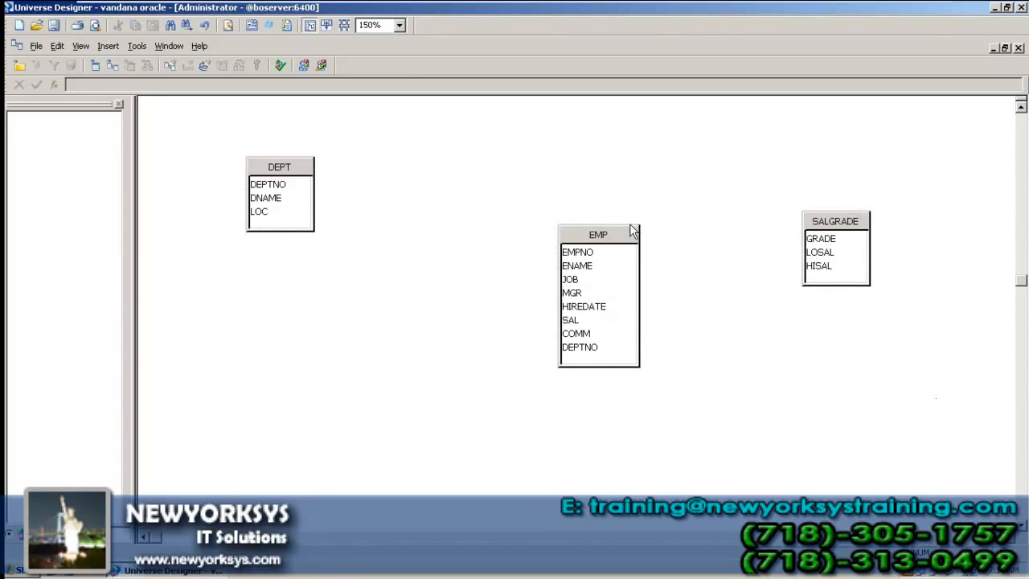
left_click_drag(613, 241, 558, 323)
left_click_drag(842, 224, 841, 170)
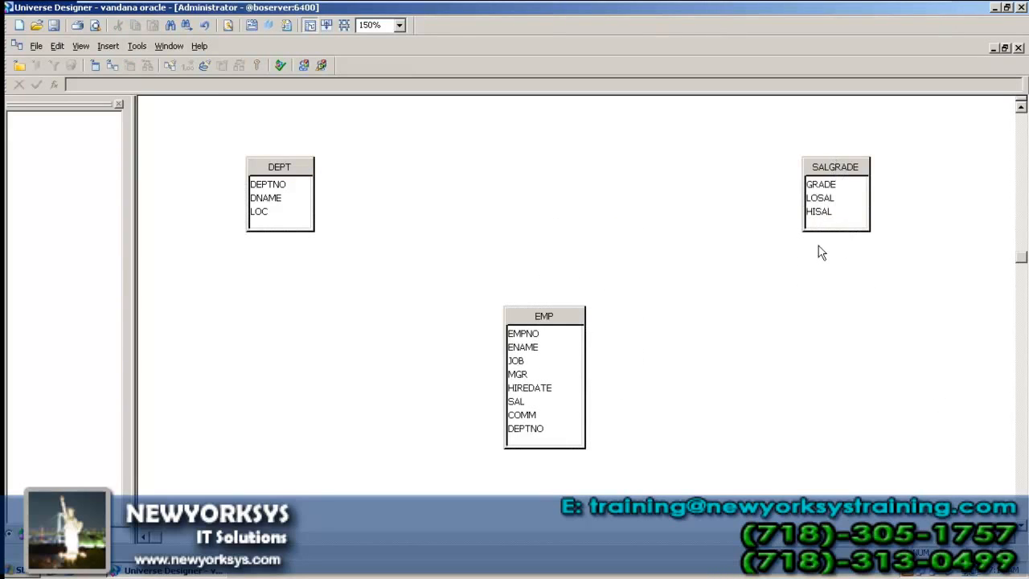
left_click_drag(215, 151, 772, 450)
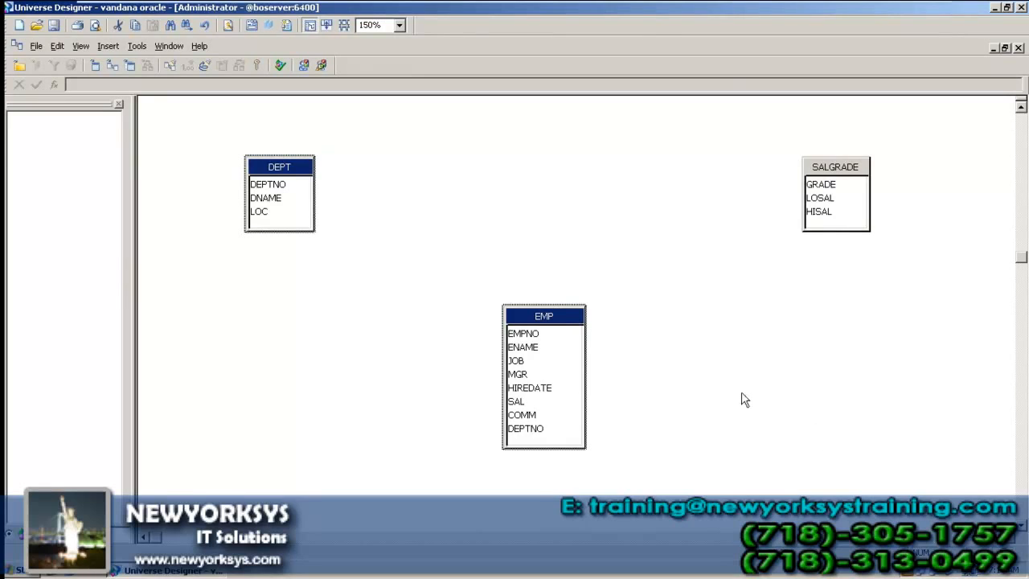
left_click_drag(542, 314, 735, 384)
left_click_drag(466, 235, 296, 362)
left_click_drag(757, 393, 921, 230)
left_click_drag(487, 234, 743, 453)
left_click_drag(895, 227, 502, 160)
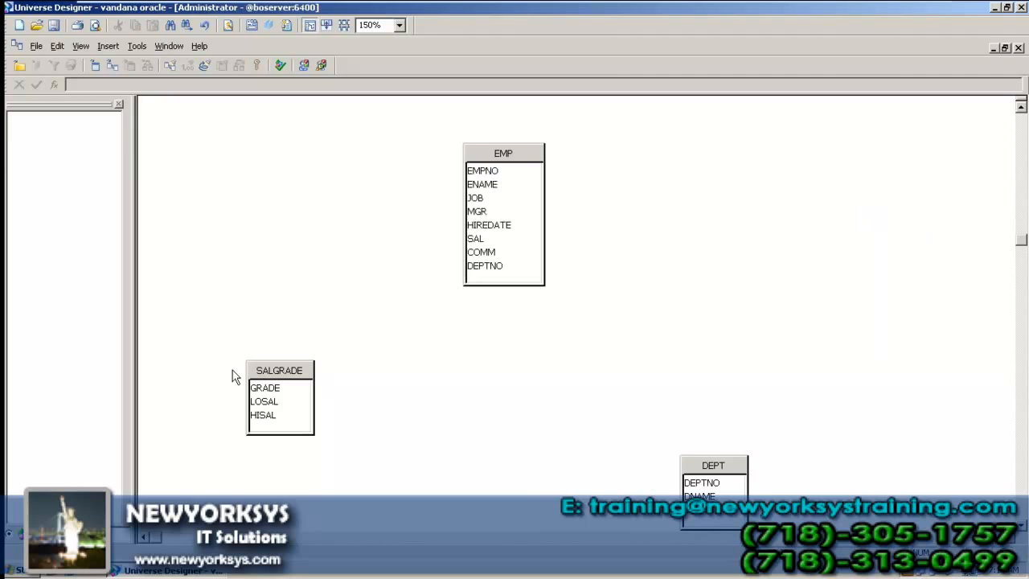
left_click_drag(262, 377, 858, 256)
left_click_drag(738, 467, 670, 222)
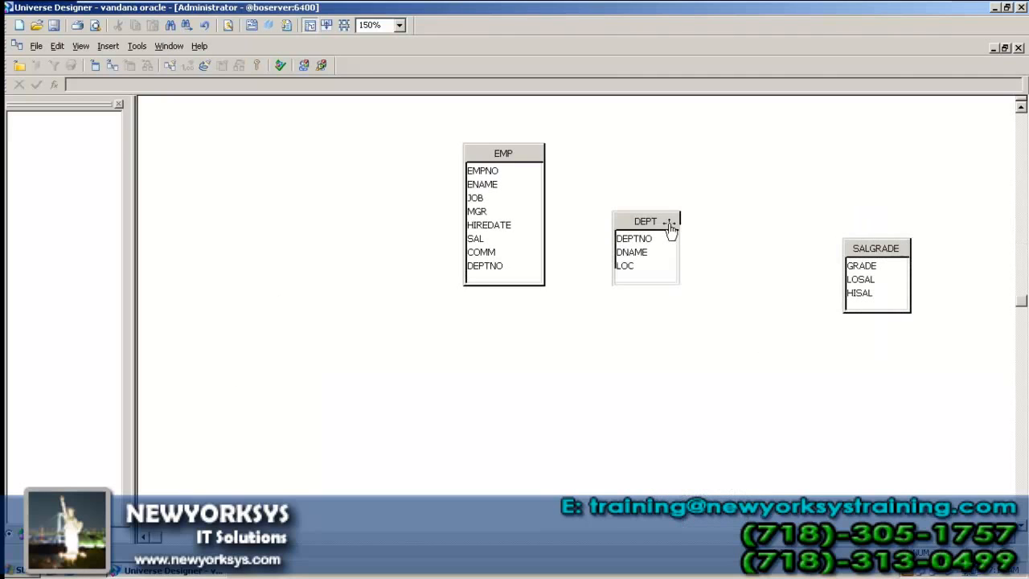
left_click_drag(160, 131, 747, 515)
left_click_drag(1021, 464, 1020, 121)
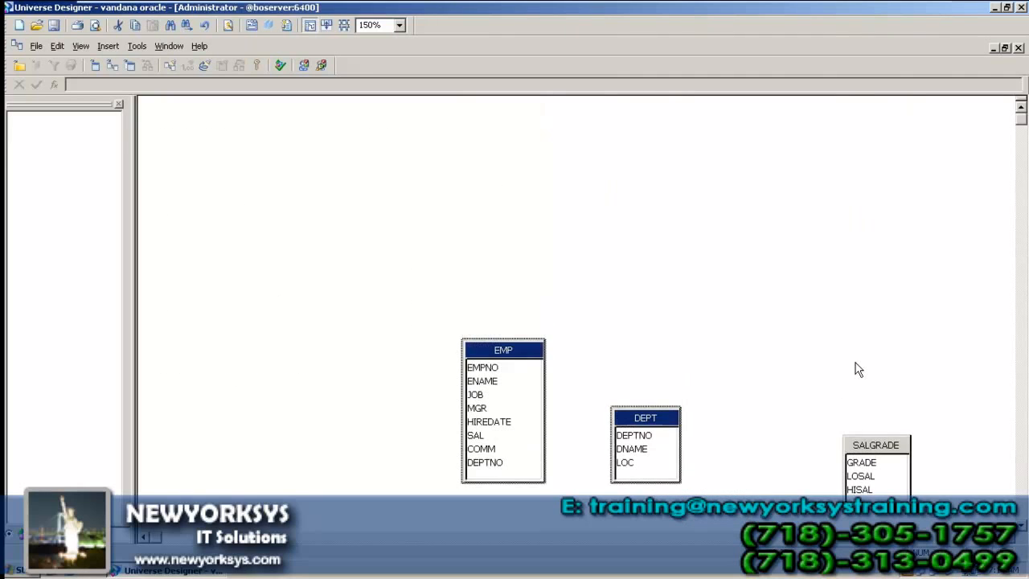
left_click_drag(659, 435, 956, 354)
left_click(723, 474)
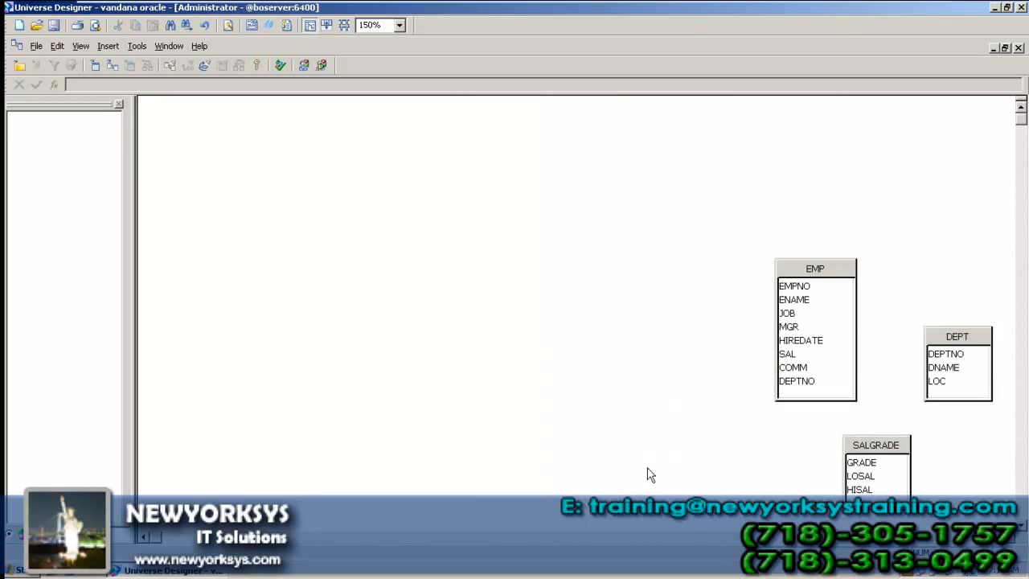
left_click_drag(877, 460, 756, 474)
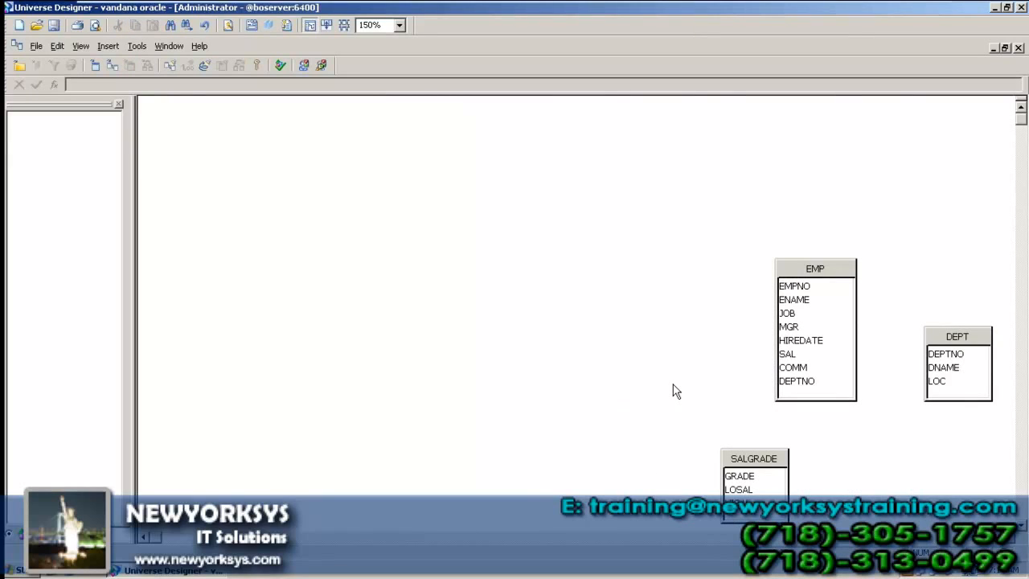
Step: Auto-arrange DEPT, EMP and SALGRADE in one row, then collapse and re-expand each table's columns
left_click(80, 46)
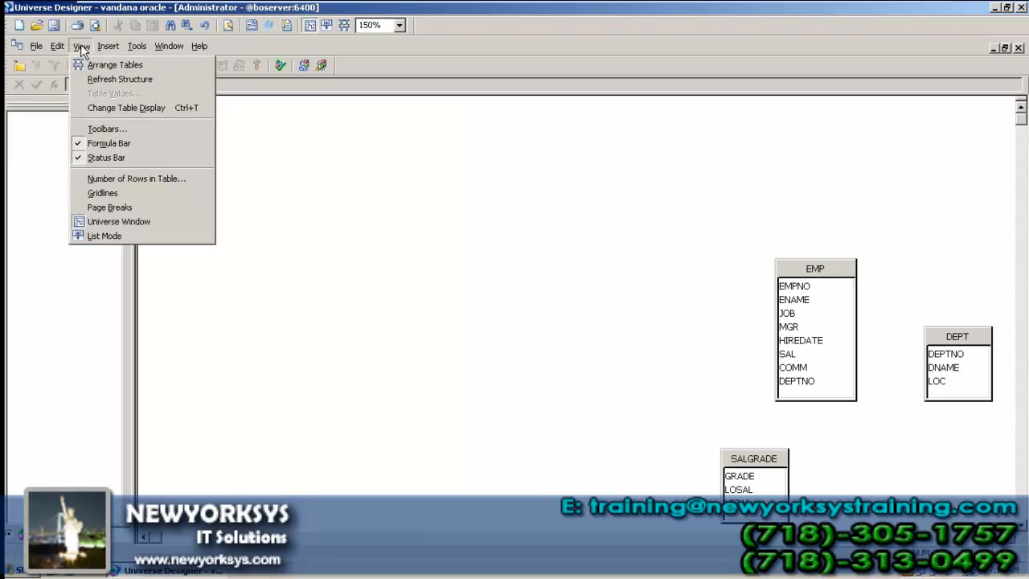
left_click(109, 68)
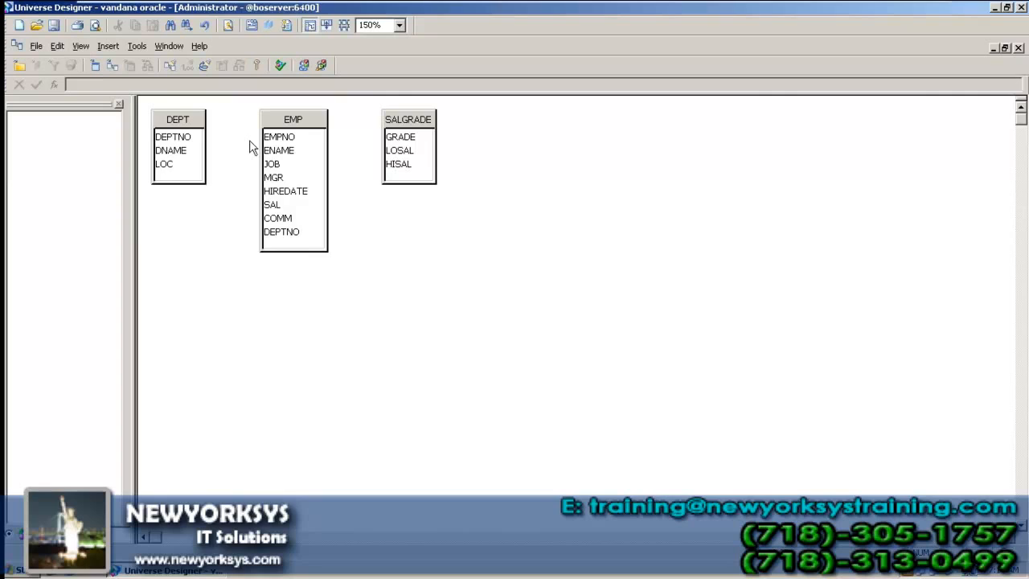
double_click(177, 121)
double_click(271, 127)
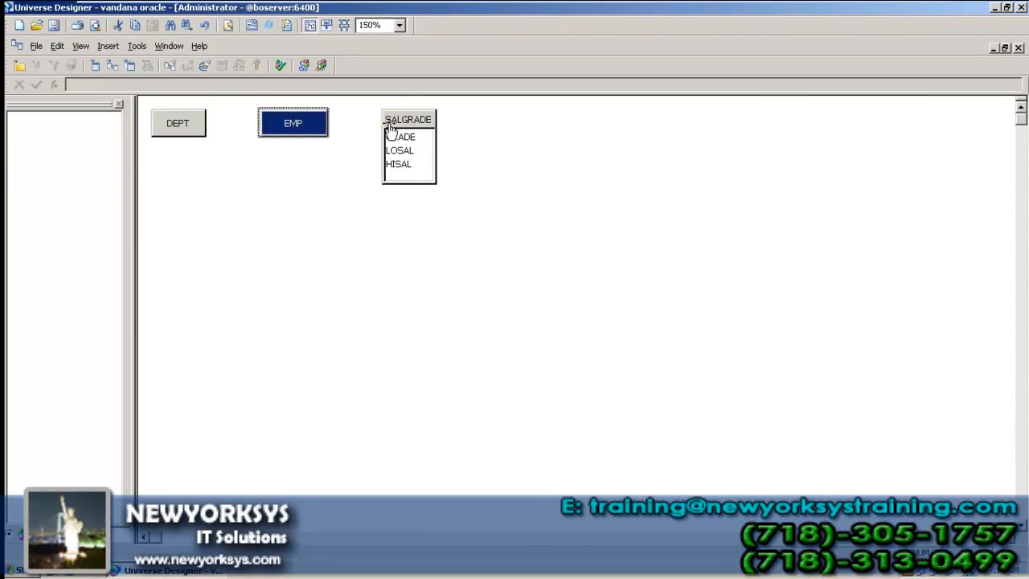
left_click(388, 121)
double_click(403, 123)
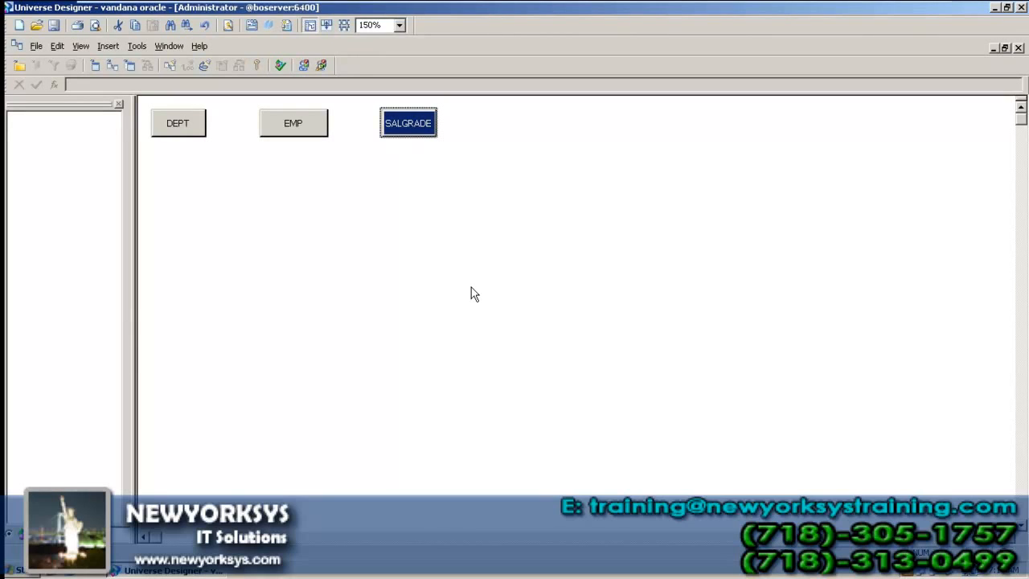
double_click(414, 123)
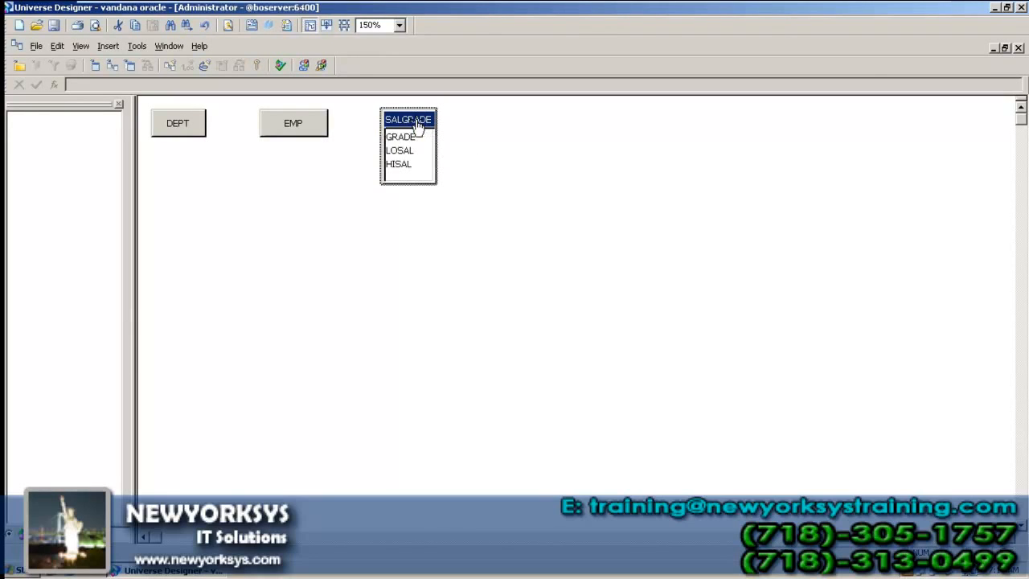
double_click(311, 126)
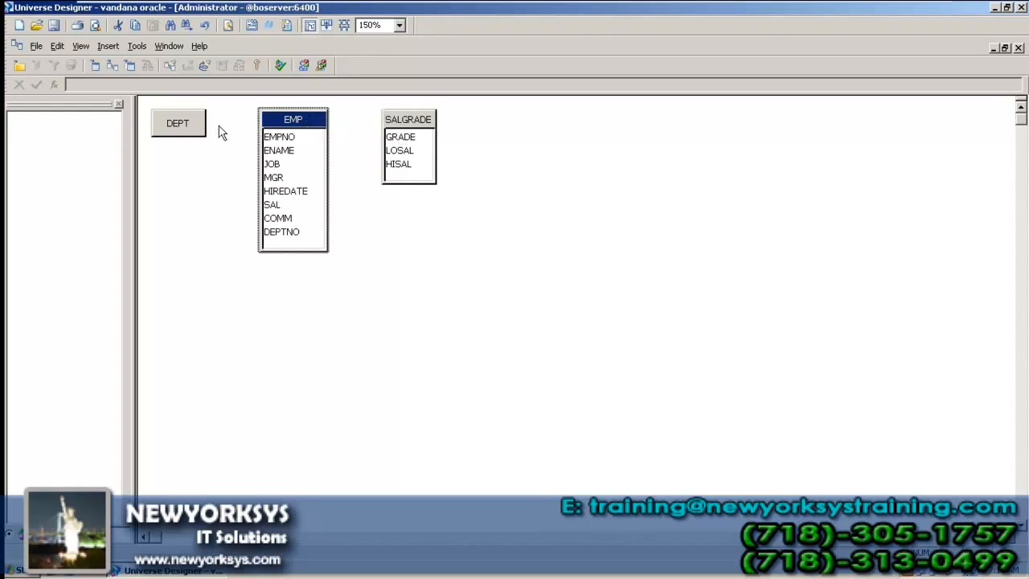
double_click(193, 131)
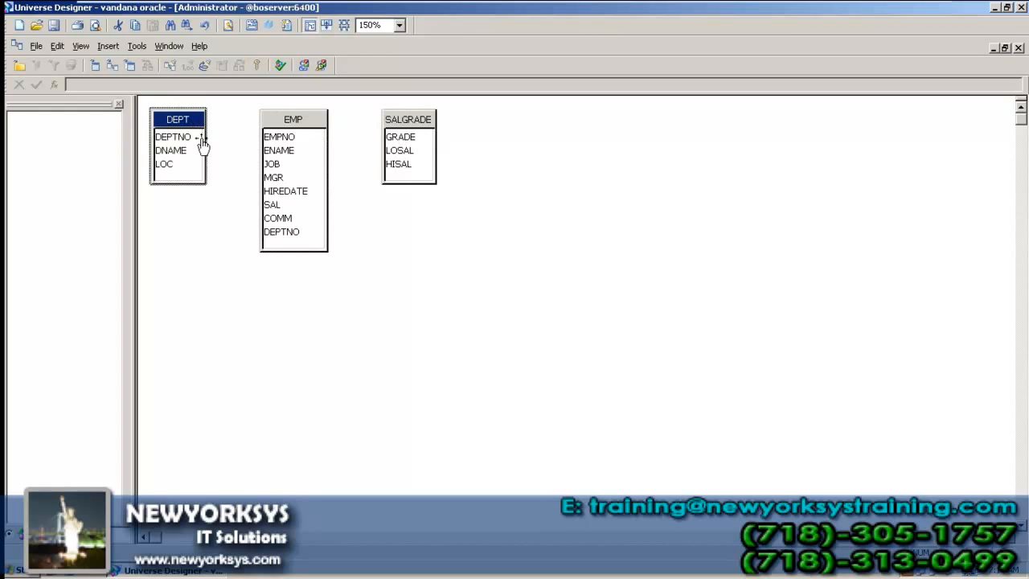
left_click(226, 245)
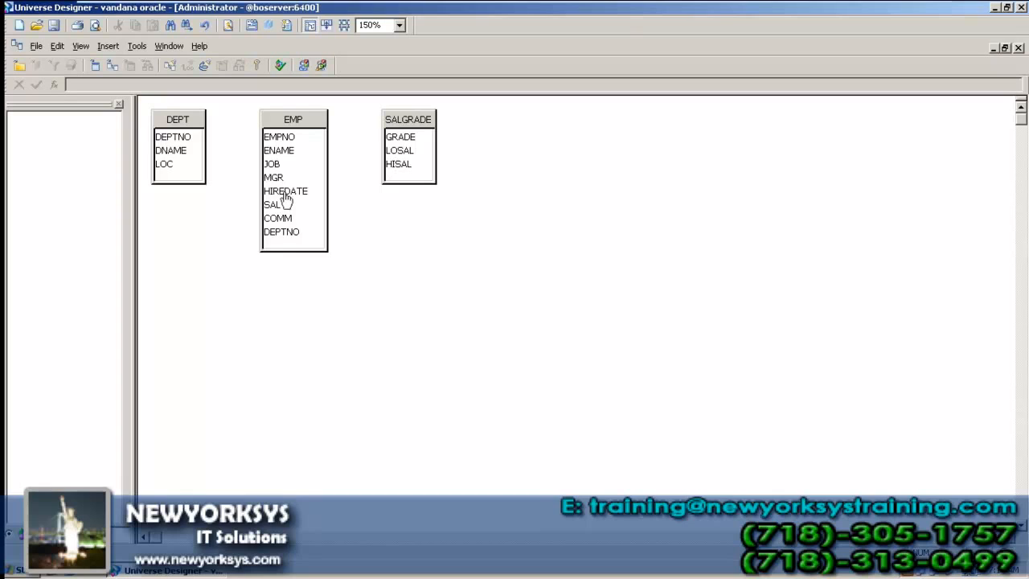
right_click(299, 128)
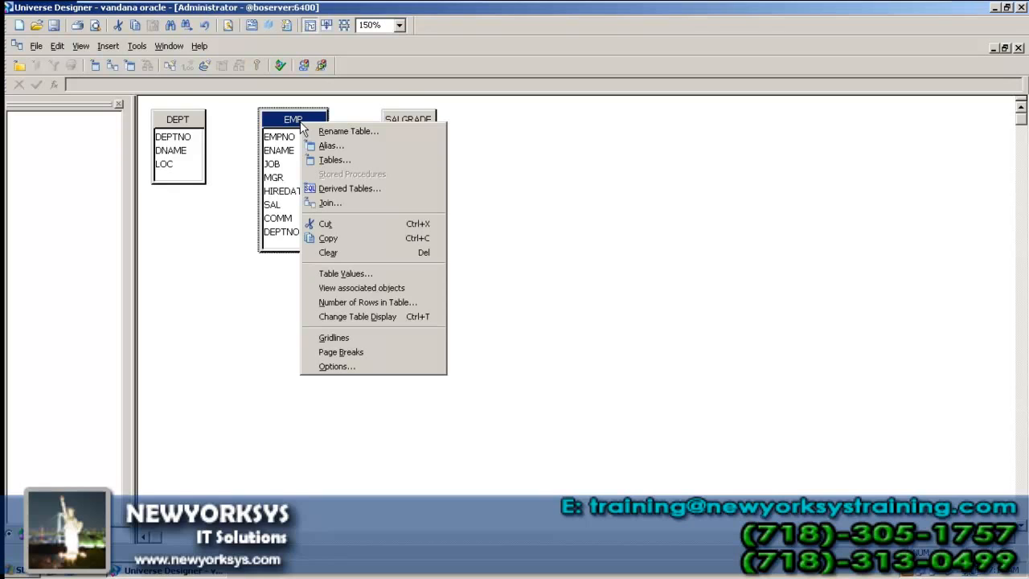
left_click(354, 278)
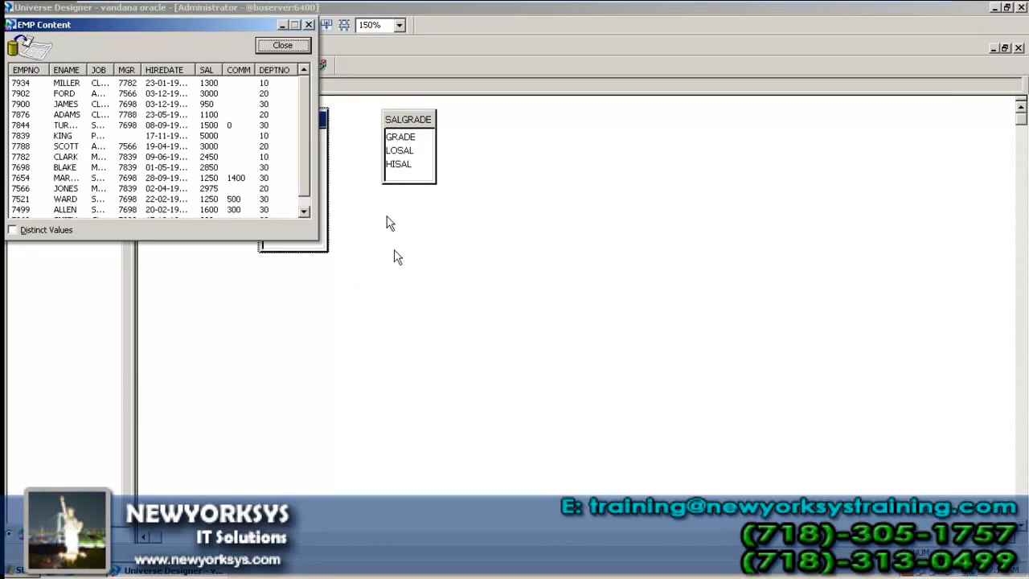
left_click_drag(242, 28, 487, 278)
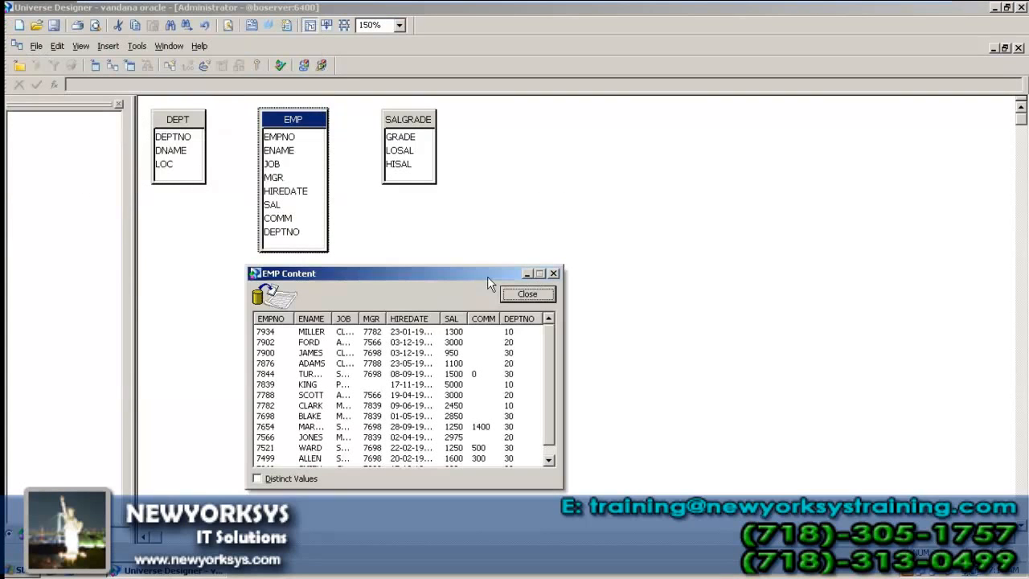
left_click_drag(561, 485, 912, 538)
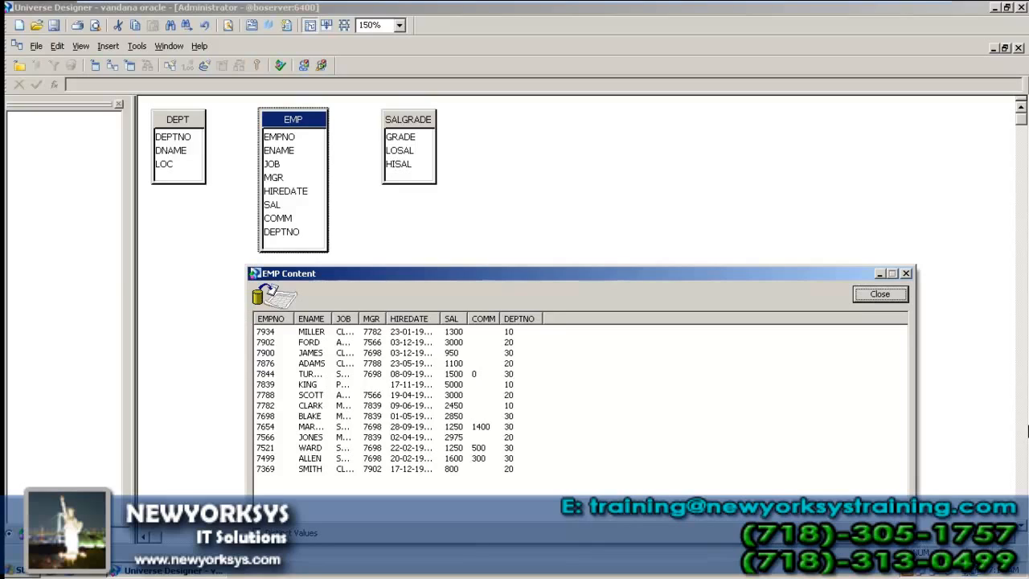
left_click(896, 295)
left_click(518, 229)
left_click(305, 121)
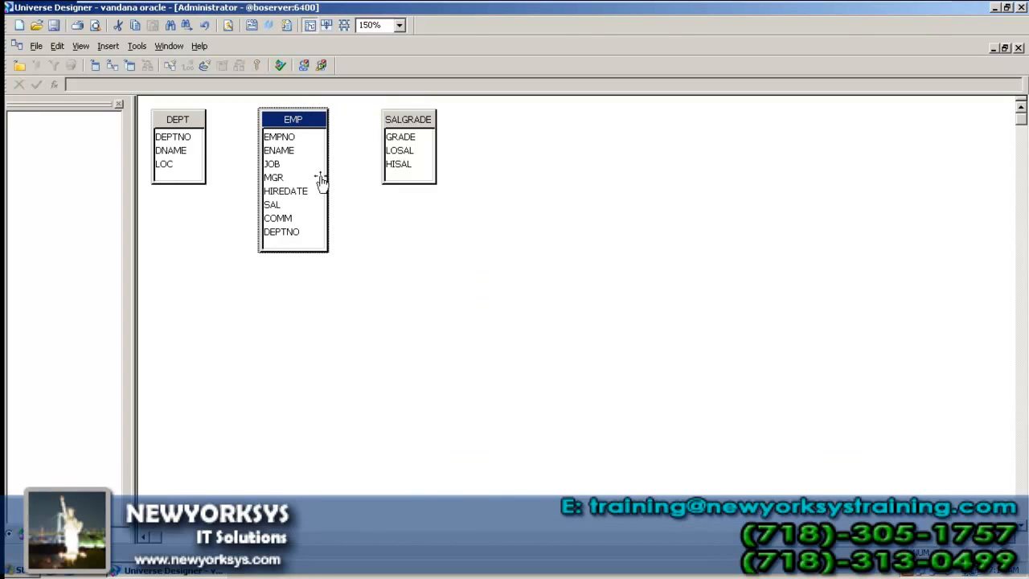
right_click(297, 121)
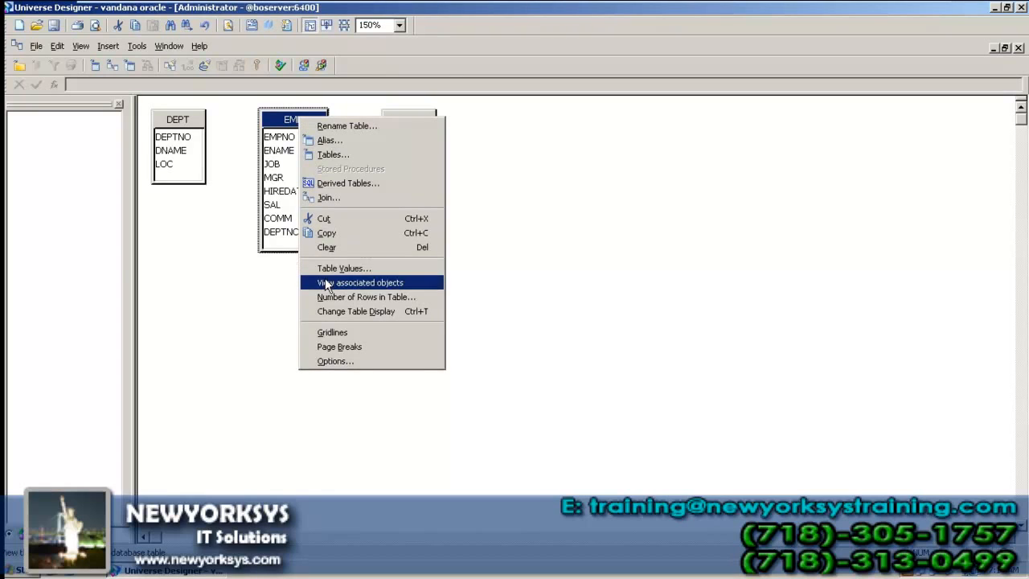
left_click(275, 296)
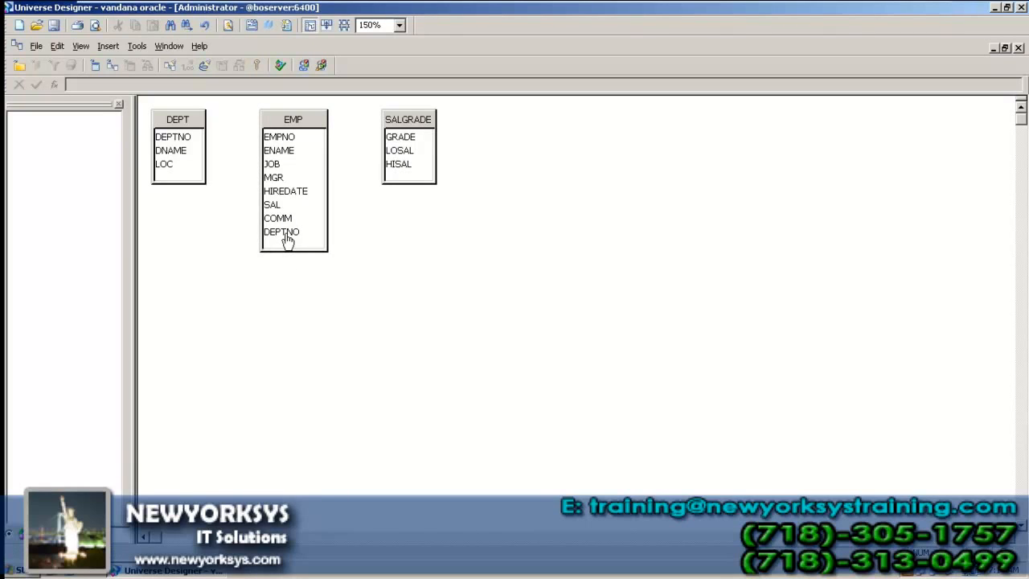
left_click(288, 241)
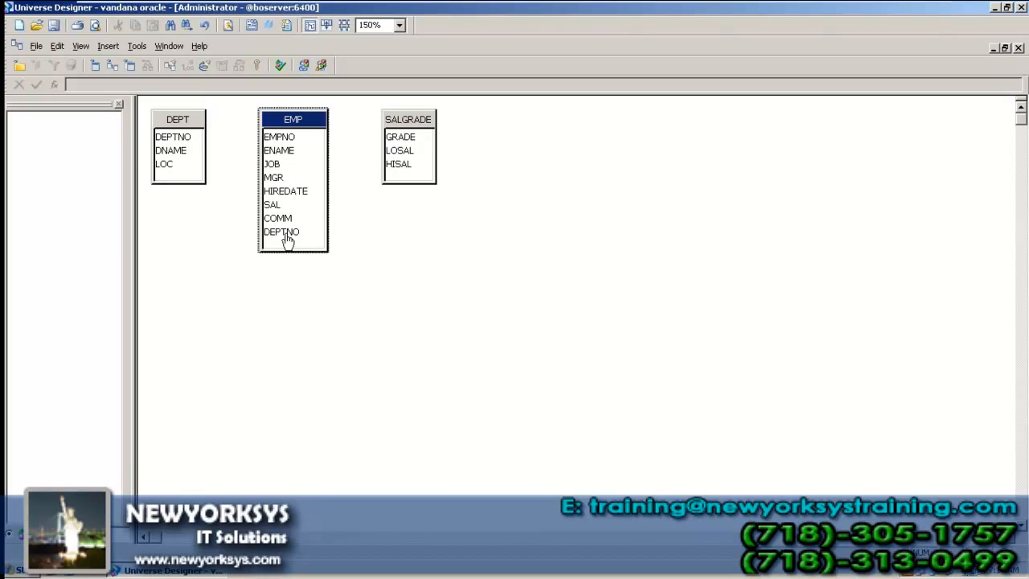
right_click(287, 241)
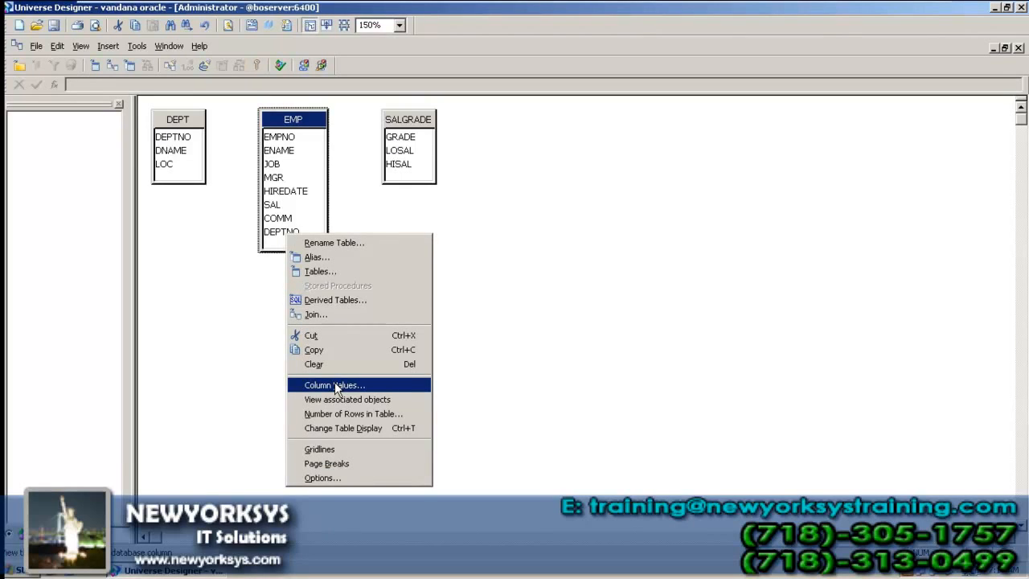
left_click(334, 384)
left_click_drag(264, 27, 714, 213)
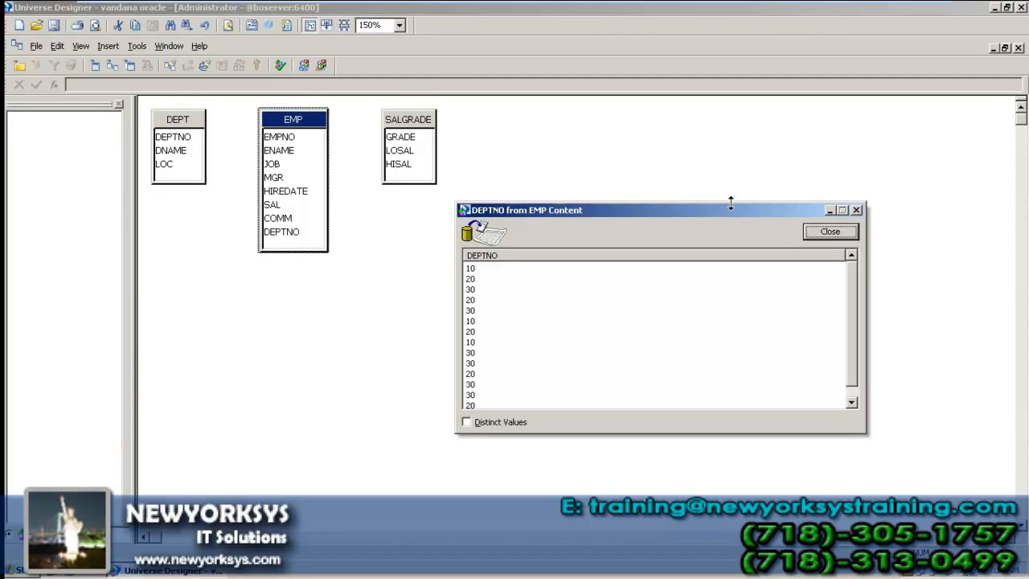
left_click(494, 423)
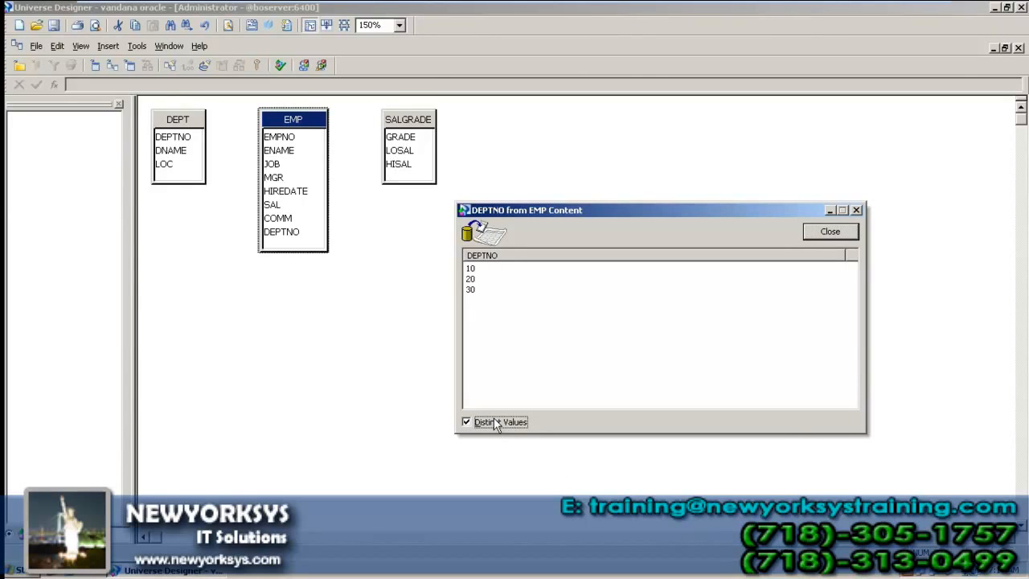
left_click(494, 423)
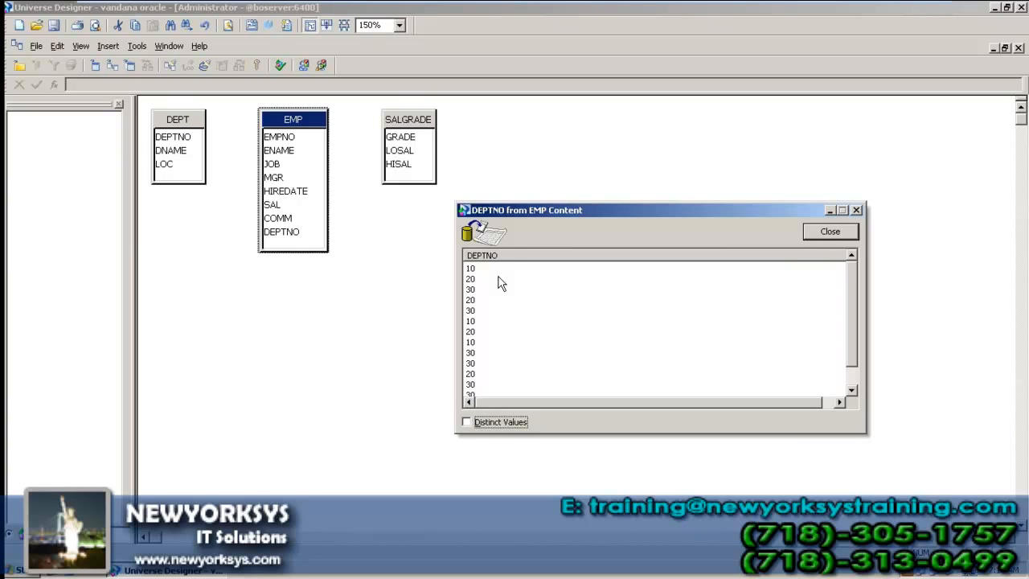
left_click(490, 426)
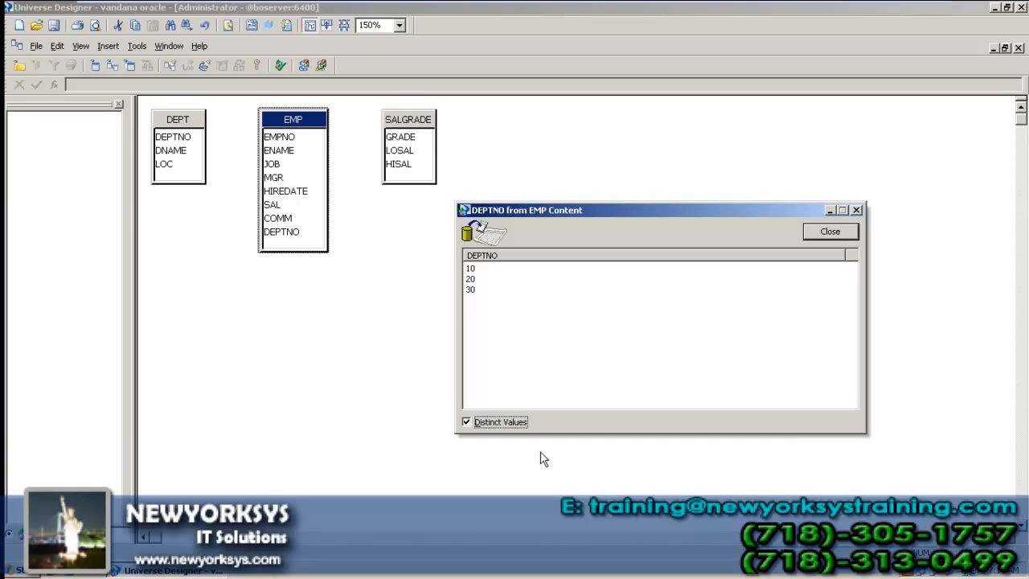
left_click(510, 422)
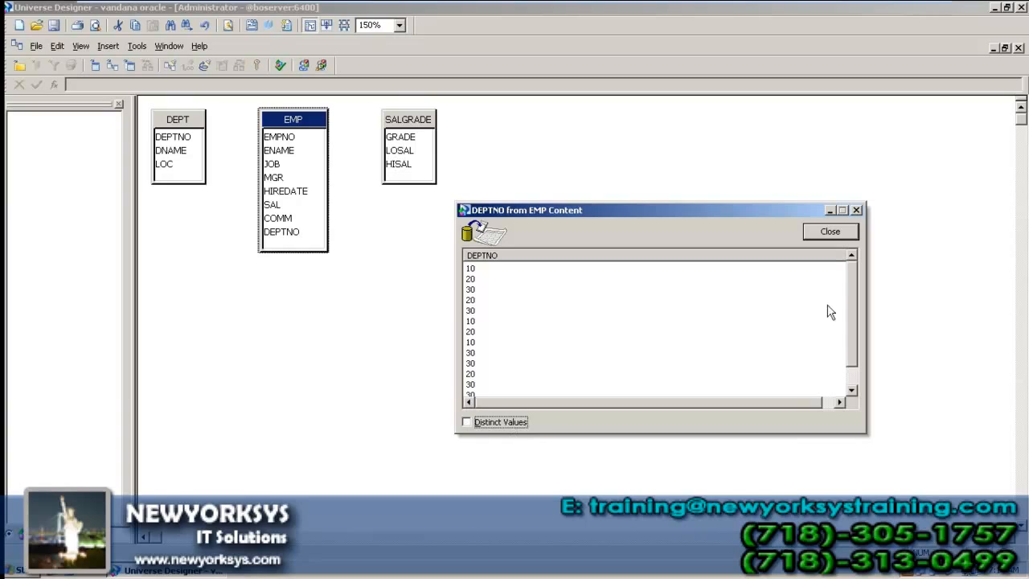
left_click(849, 235)
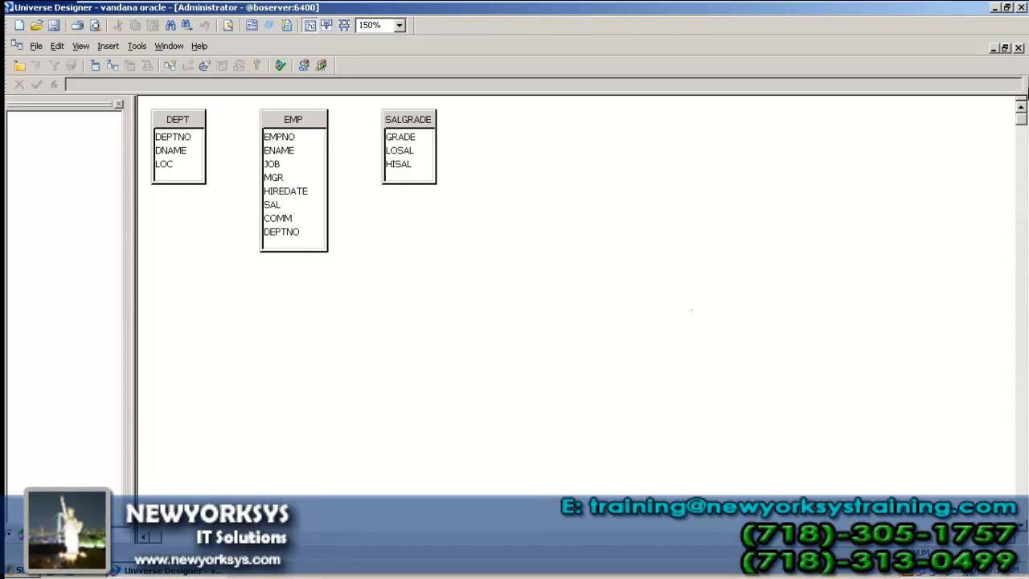
Step: Close the vandana oracle universe, cancelling the Open universe dialog
left_click(1018, 48)
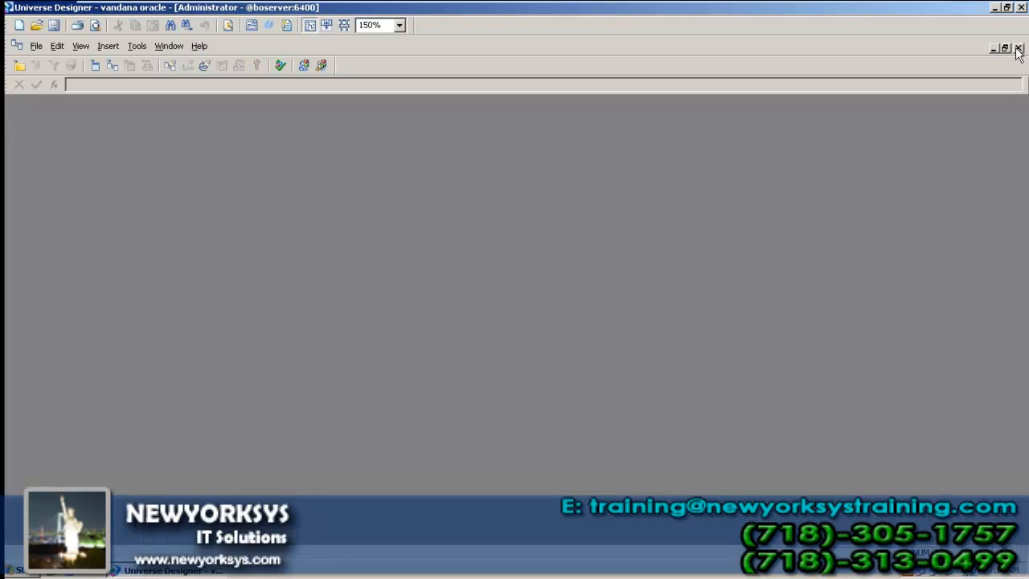
left_click(36, 25)
left_click(683, 353)
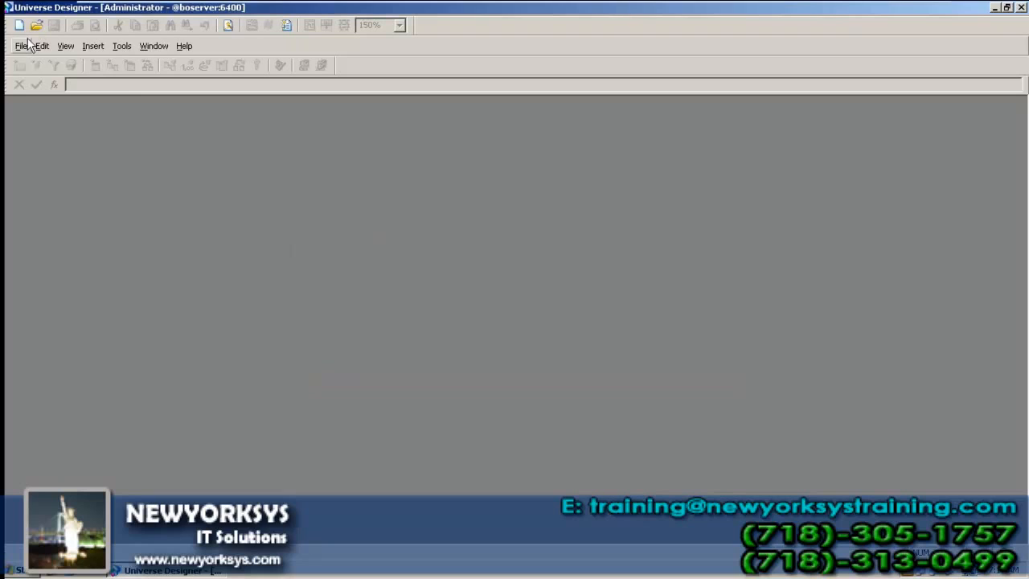
Step: Create universe 'vandana motors' on the tested microsft motos connection and save it as vandana_motors.unv
left_click(22, 47)
left_click(34, 62)
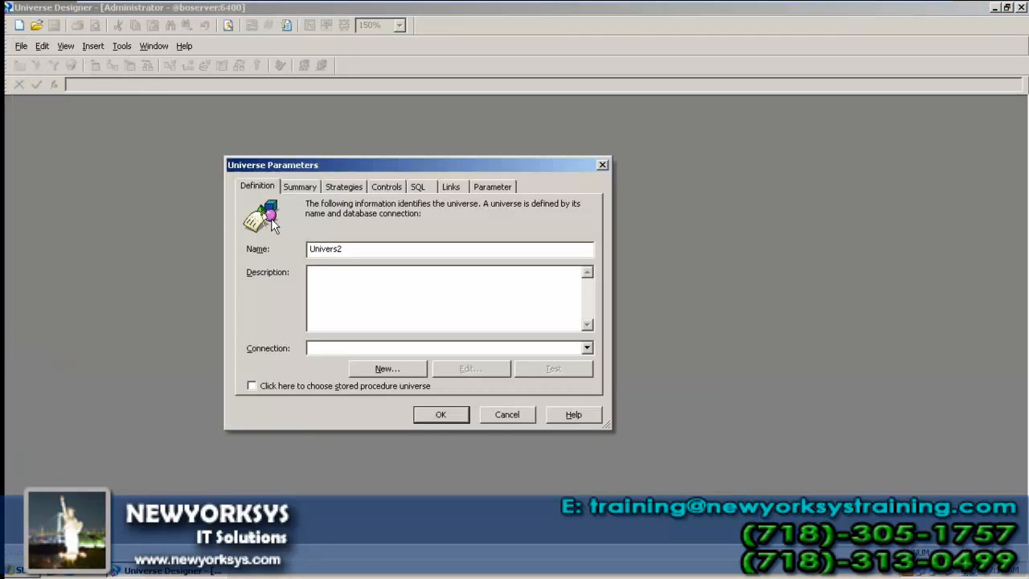
type("vandana motors")
key("Tab")
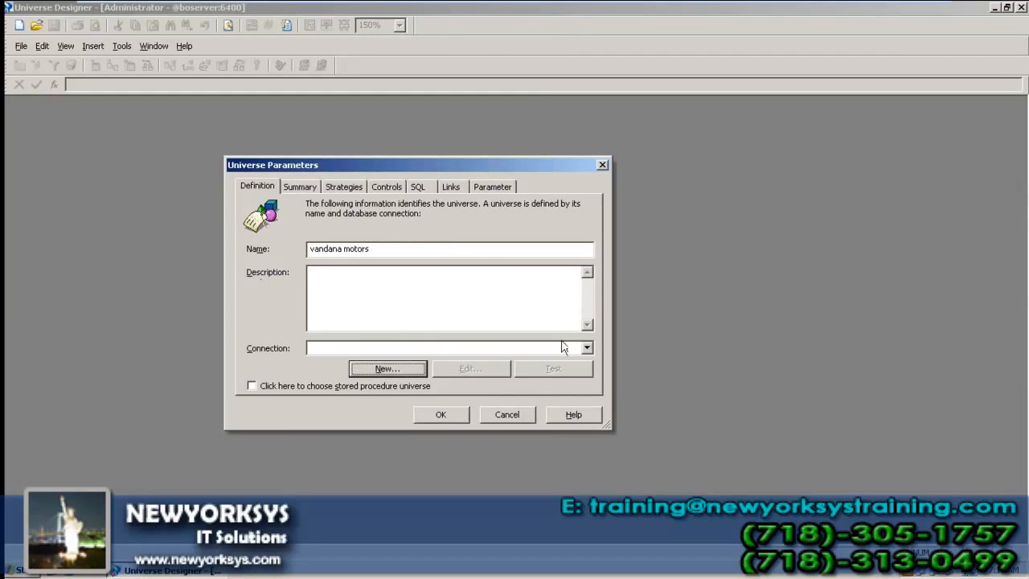
left_click(587, 348)
scroll(491, 397, "down", 1)
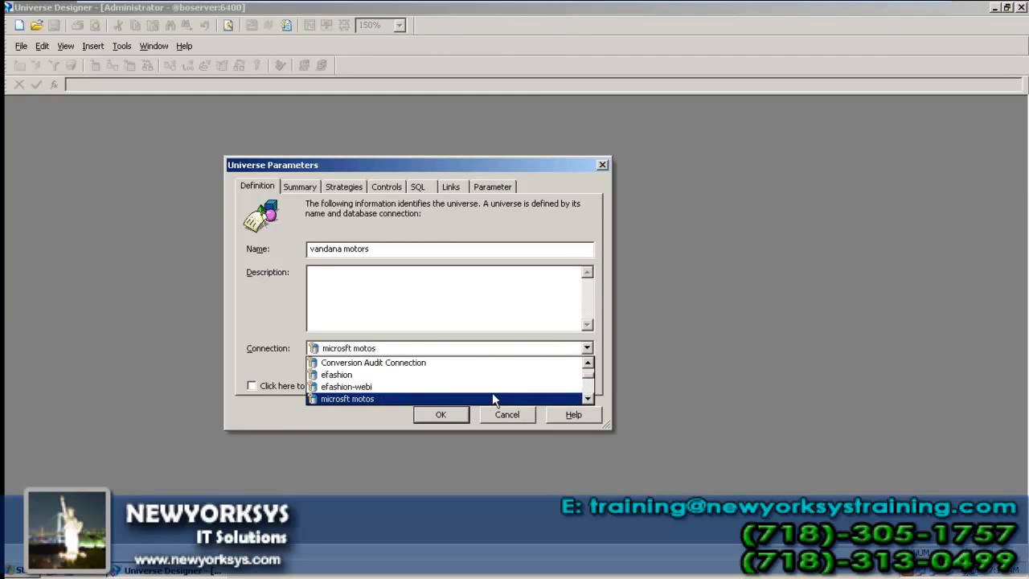
left_click(489, 398)
left_click(532, 368)
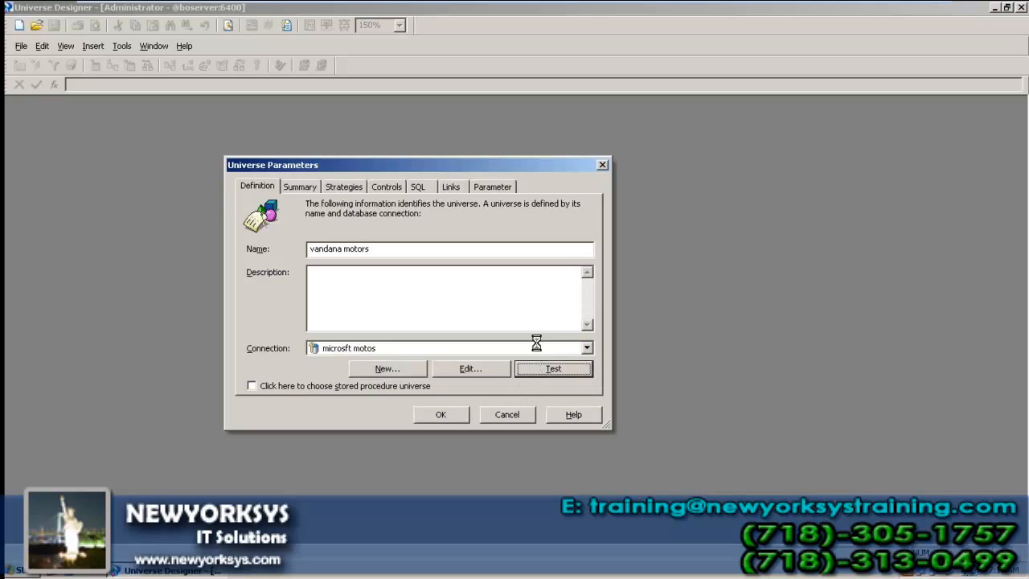
left_click(529, 289)
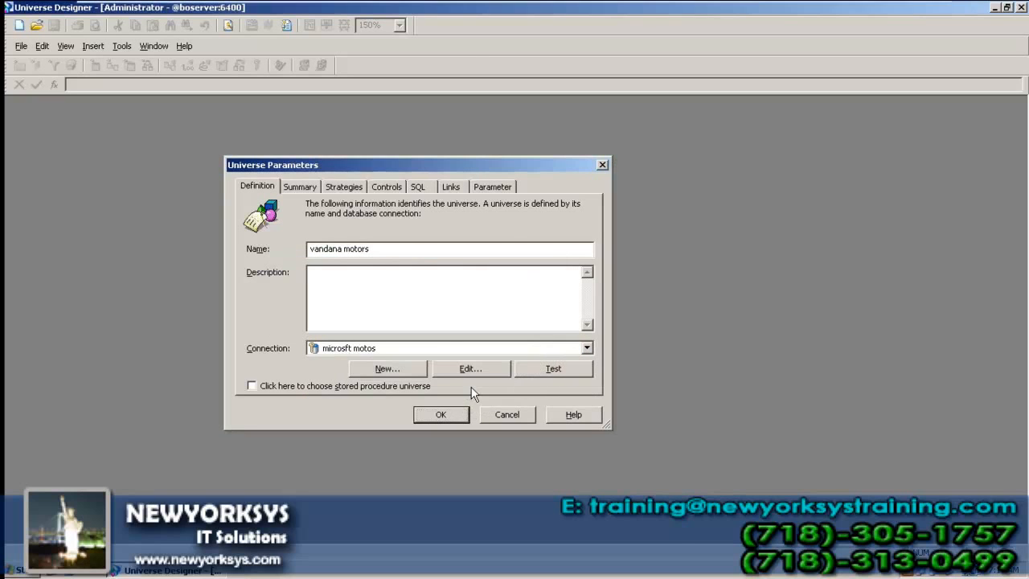
key("Return")
key("ctrl+s")
left_click(688, 328)
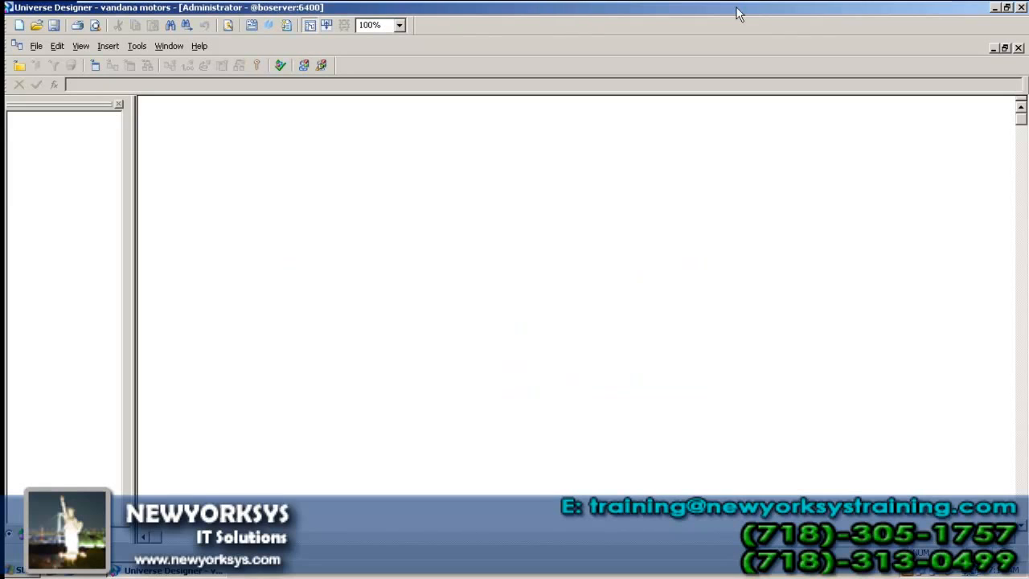
Step: Select the motors client's five tables (country, region, client, sale, showroom) in Notepad, then return to Designer
mouse_move(755, 7)
left_click(891, 12)
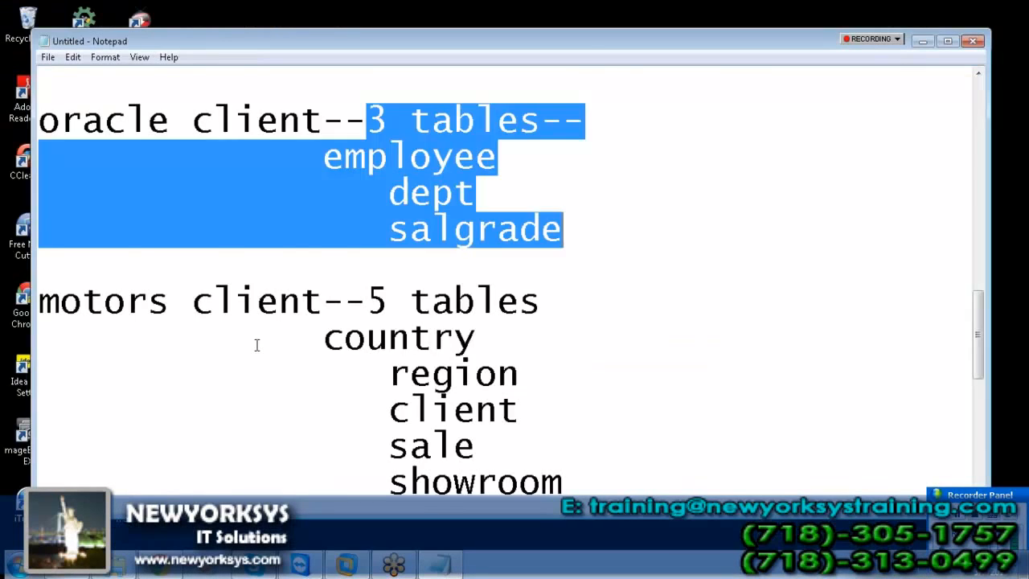
left_click(274, 358)
scroll(307, 369, "up", 3)
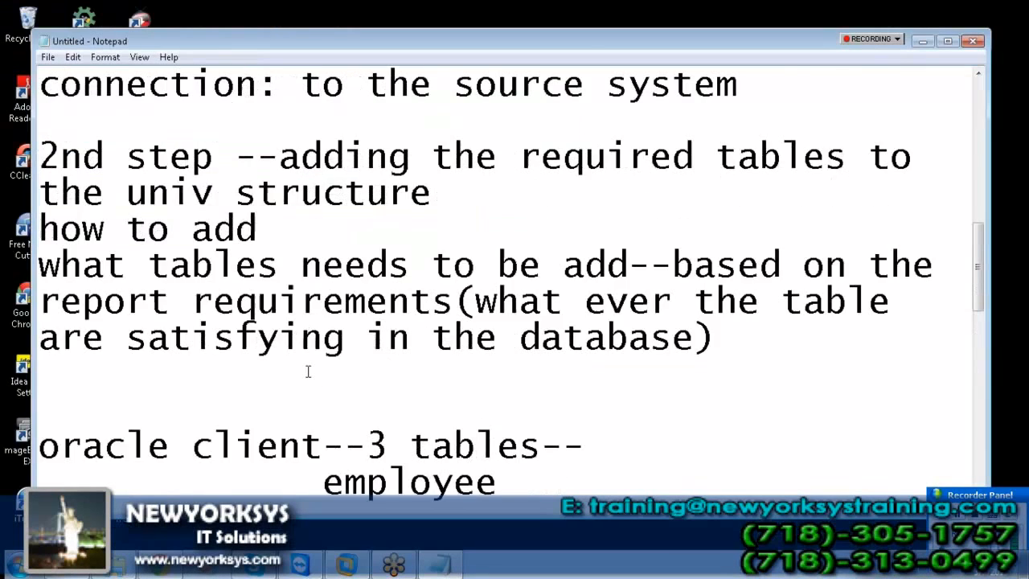
scroll(308, 370, "down", 4)
left_click_drag(366, 193, 577, 393)
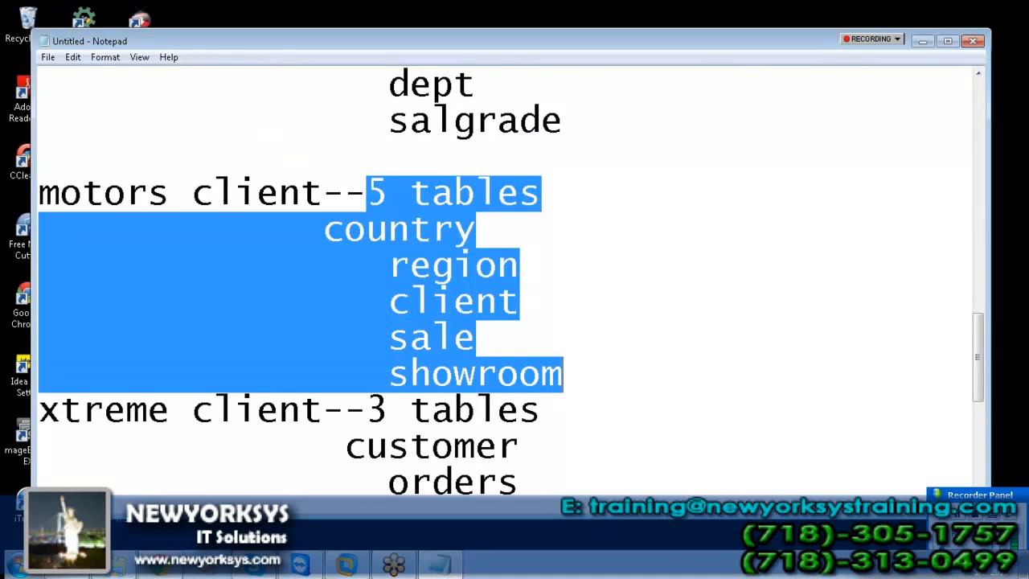
left_click(359, 572)
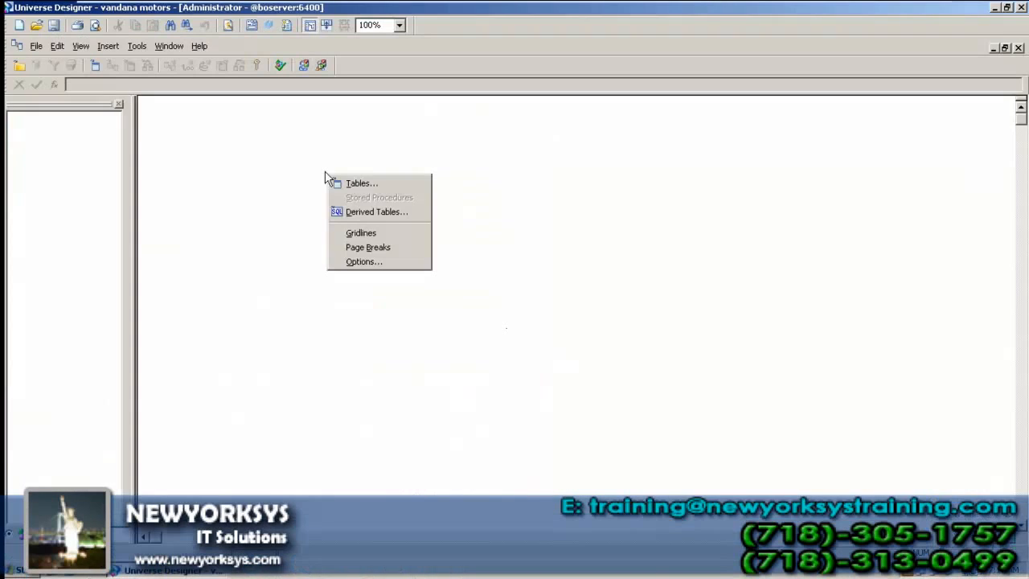
Step: Open the Table Browser and insert the COUNTRY, REGION and CLIENT tables
left_click(300, 184)
left_click(108, 46)
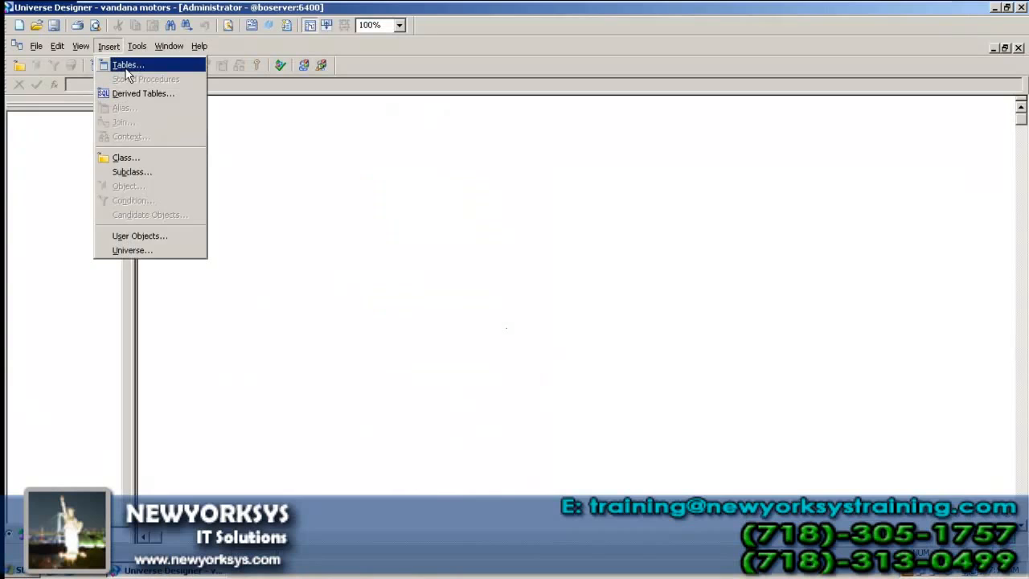
right_click(254, 127)
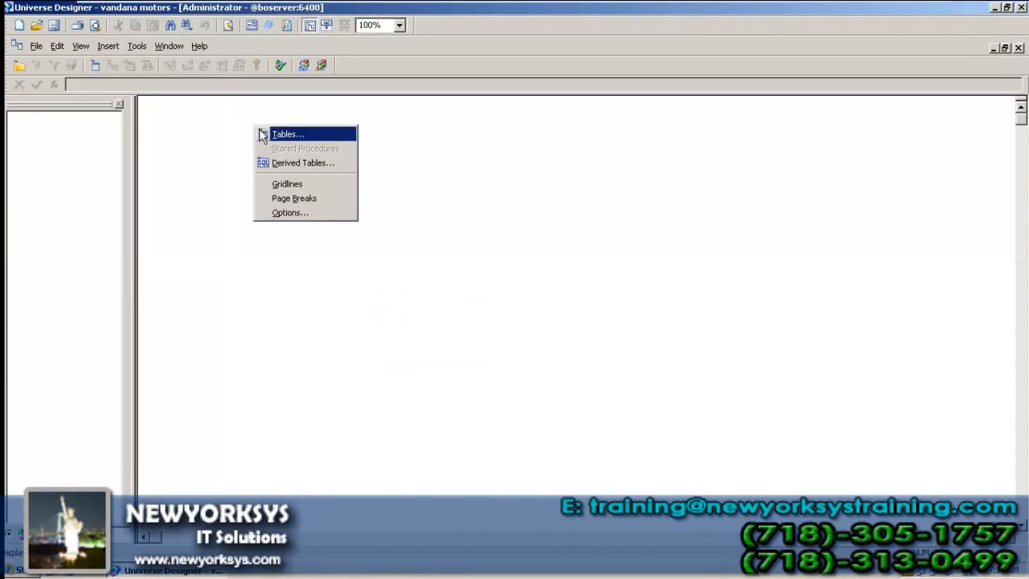
left_click(301, 140)
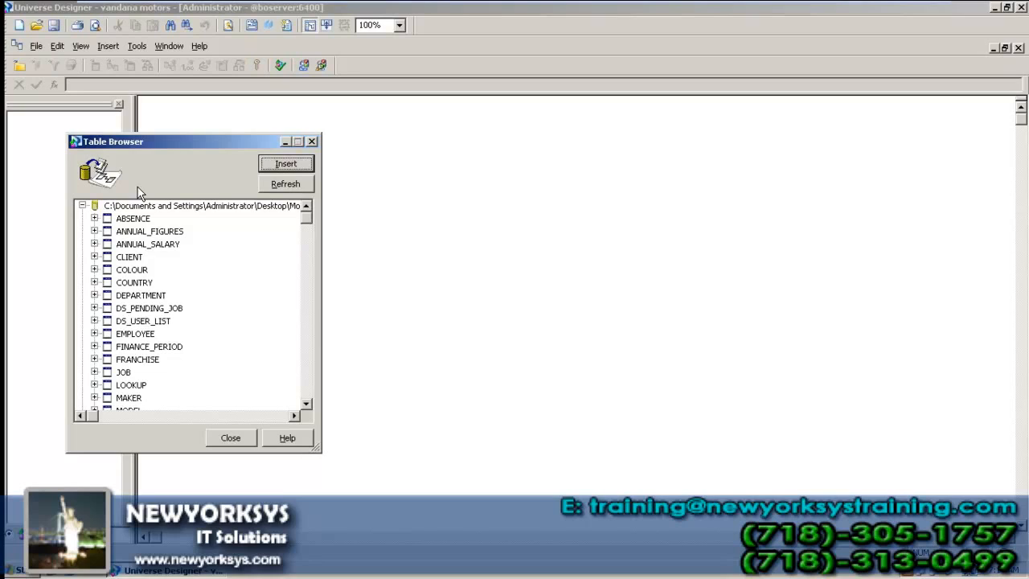
left_click(132, 283)
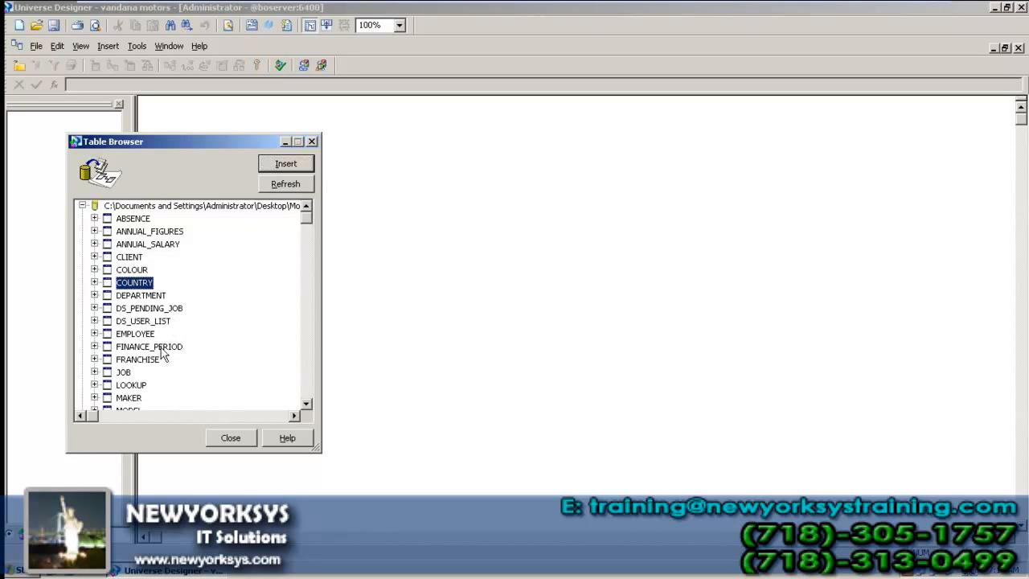
left_click(306, 406)
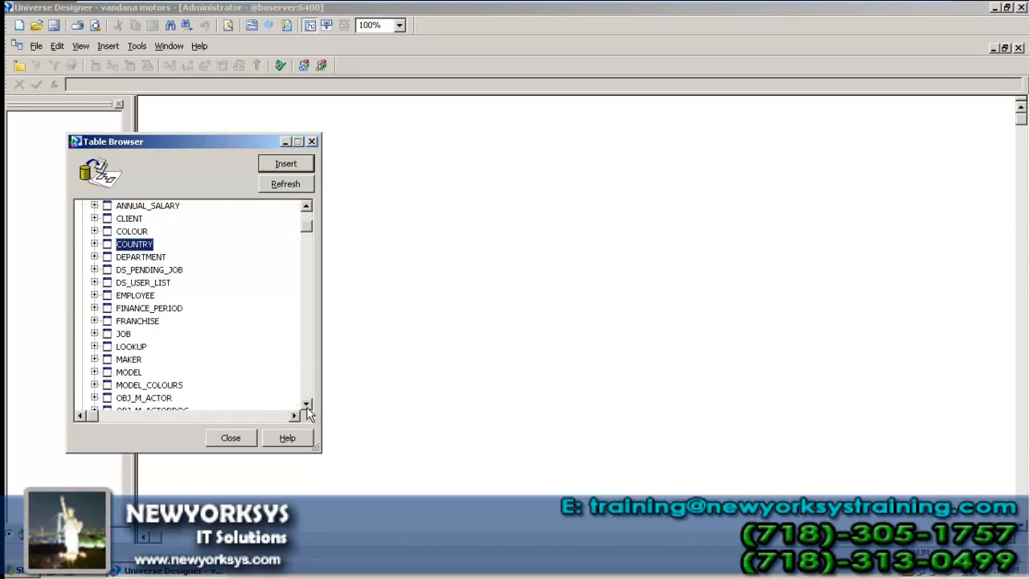
left_click(306, 405)
left_click(306, 406)
left_click(289, 163)
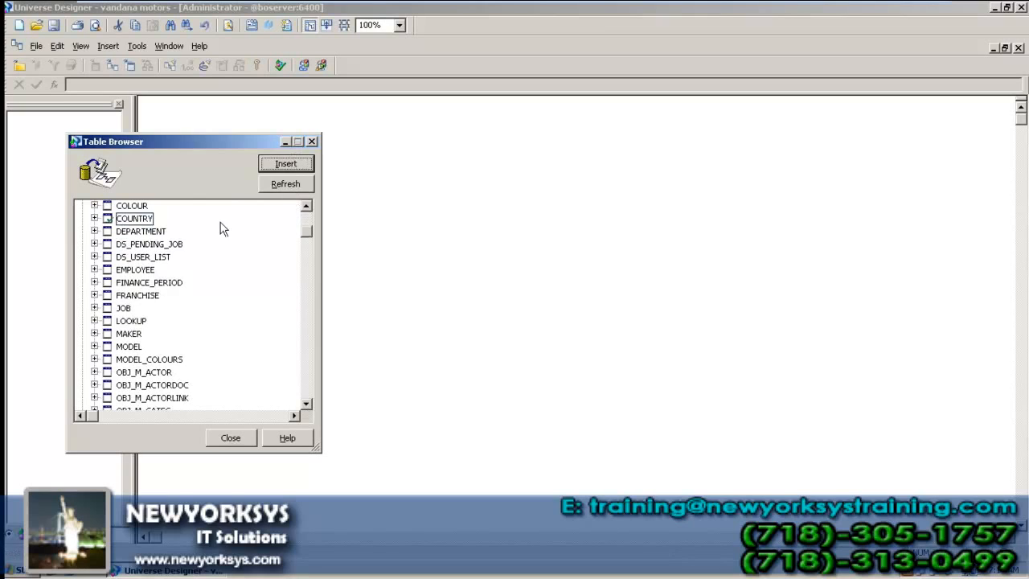
key("r")
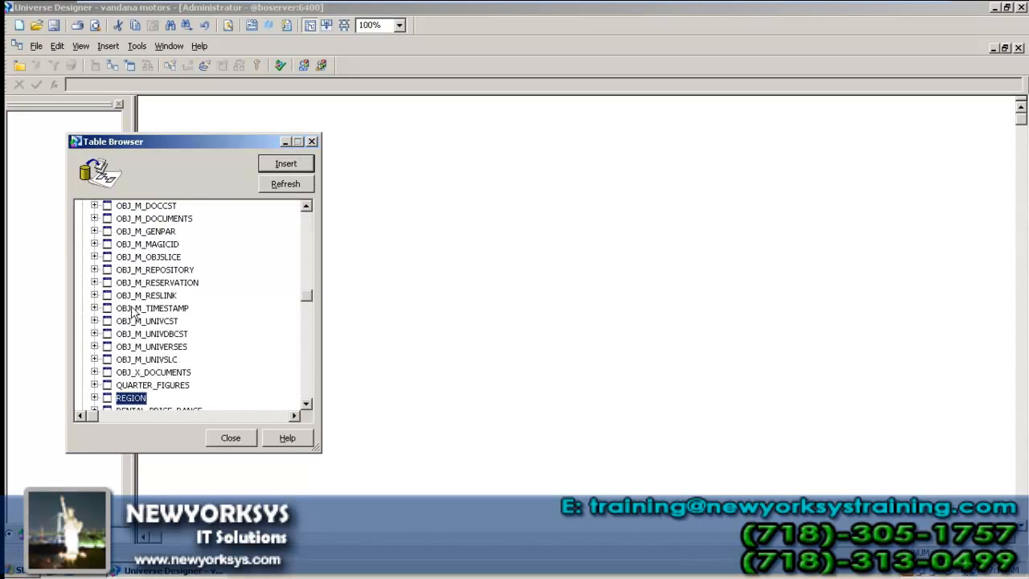
key("Return")
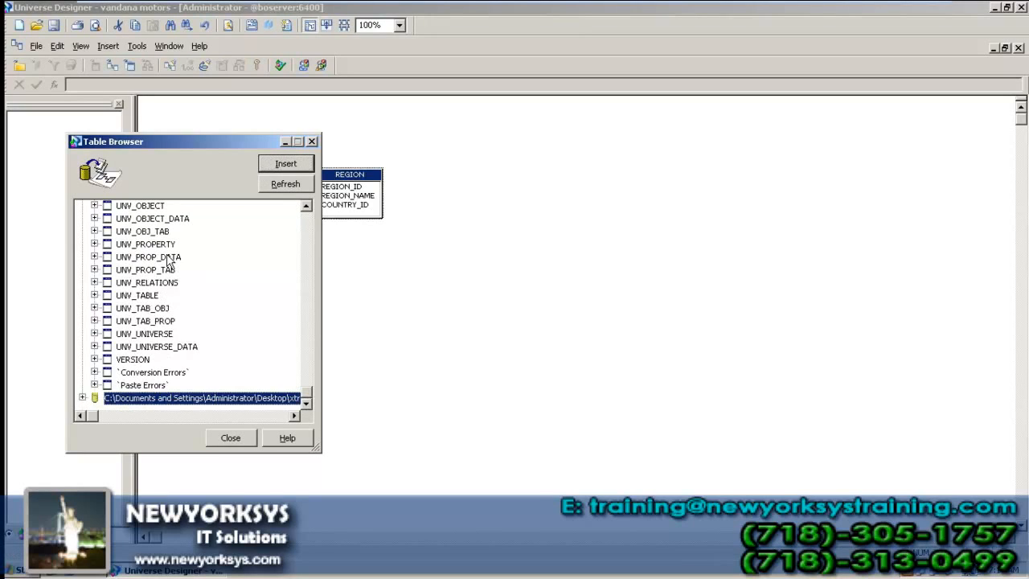
left_click(167, 257)
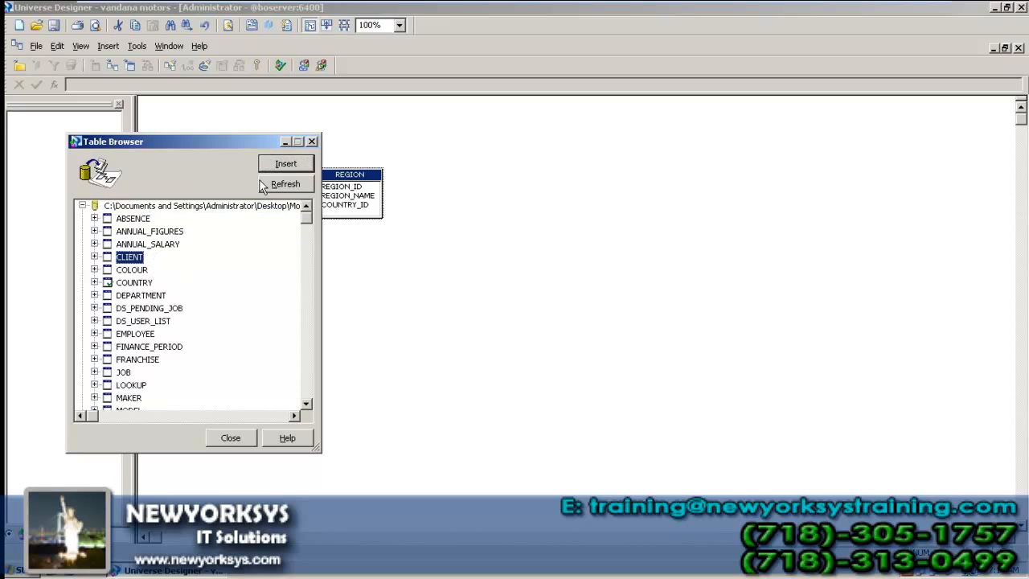
left_click(262, 163)
Step: Insert the SALE and SHOWROOM tables, then close the Table Browser
left_click(143, 282)
key("s")
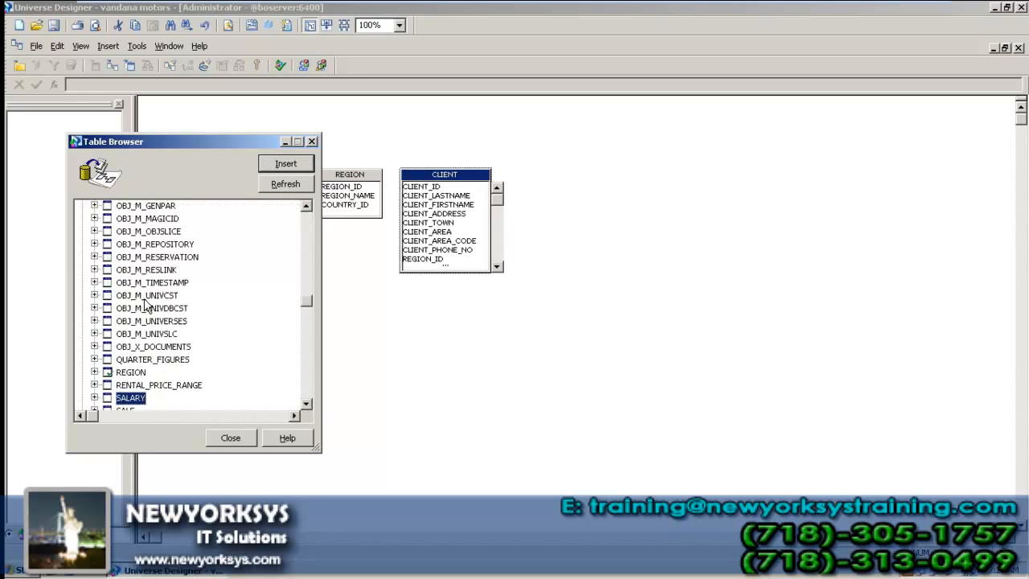
key("Down")
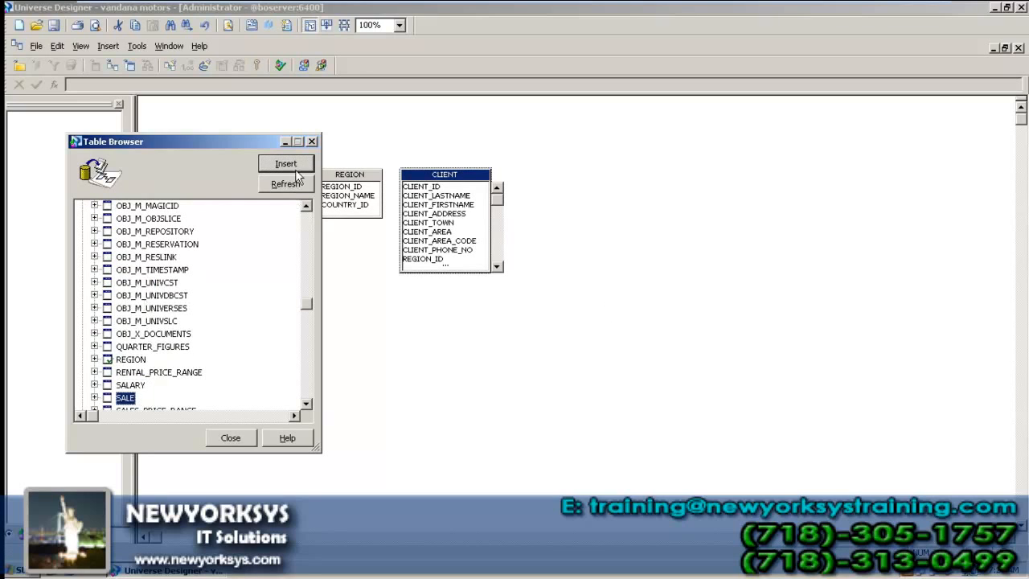
left_click(287, 165)
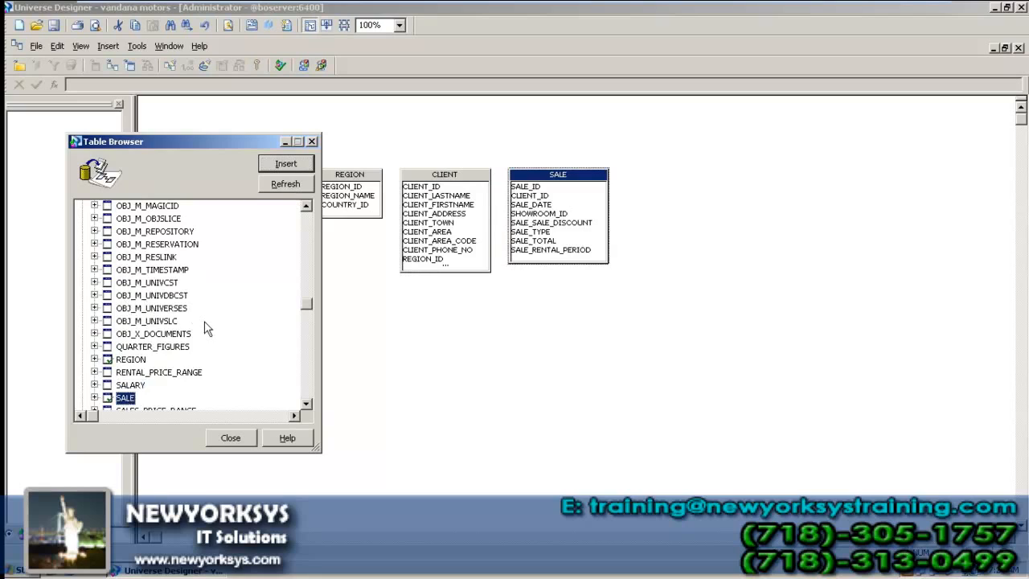
key("s")
key("h")
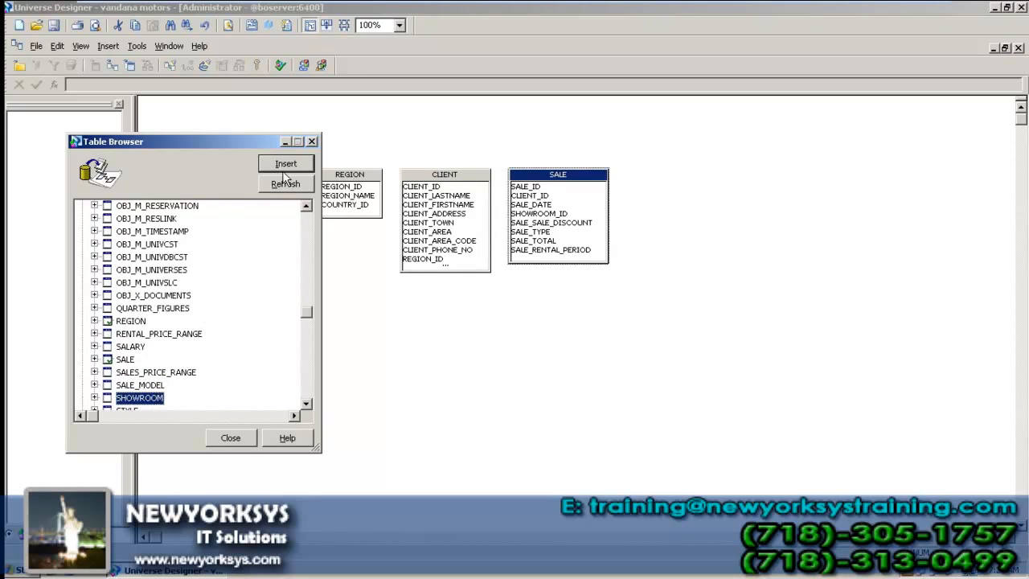
left_click(286, 163)
left_click(233, 438)
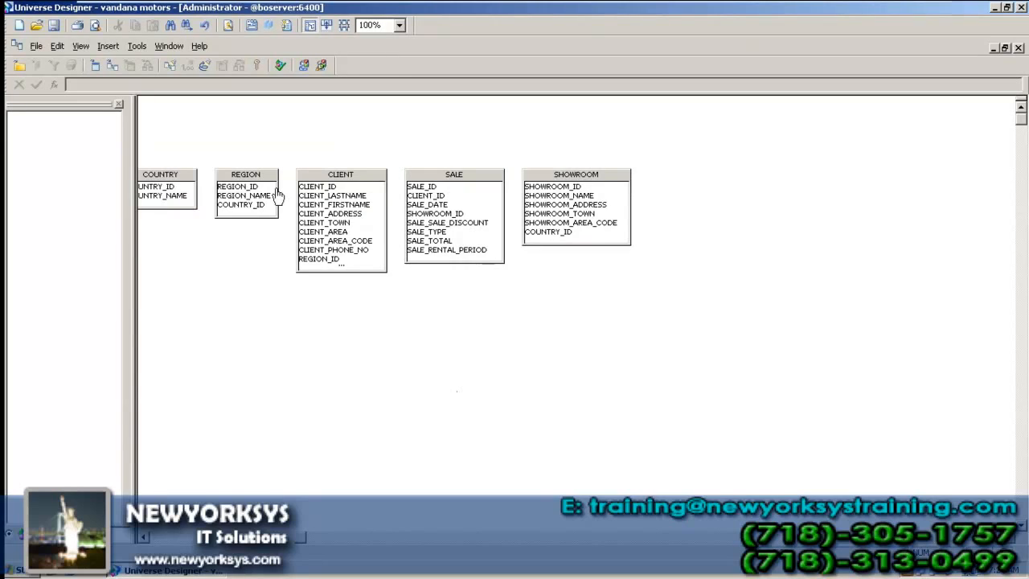
Step: Zoom the diagram to 150% and drag the tables into a row, SHOWROOM lower left
left_click(189, 539)
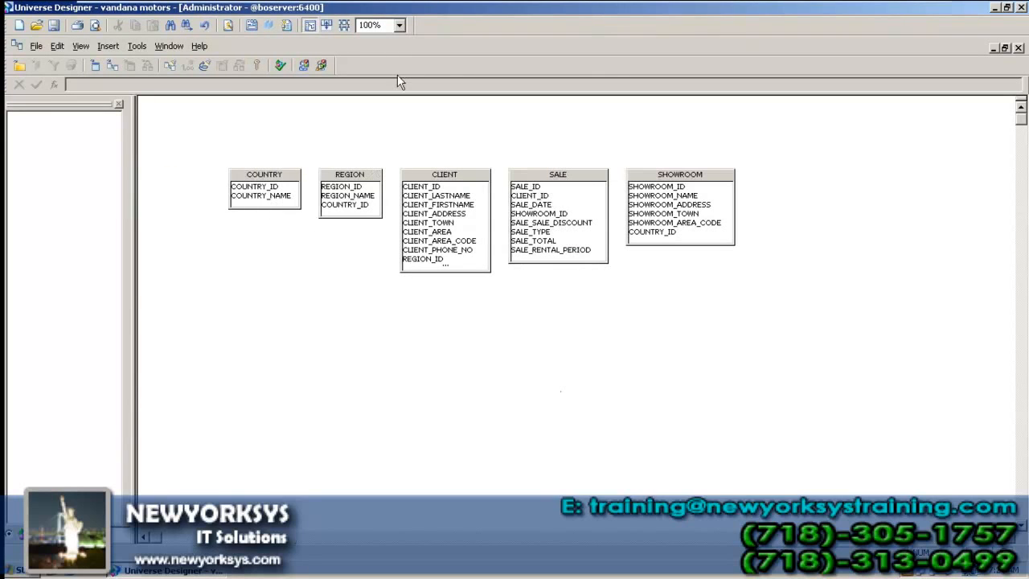
left_click(399, 25)
left_click(373, 121)
left_click_drag(318, 211, 222, 183)
left_click_drag(442, 216, 392, 194)
left_click_drag(598, 227, 586, 195)
mouse_move(758, 226)
left_mouse_down()
mouse_move(758, 212)
mouse_move(746, 213)
left_mouse_up()
left_click_drag(948, 215, 394, 378)
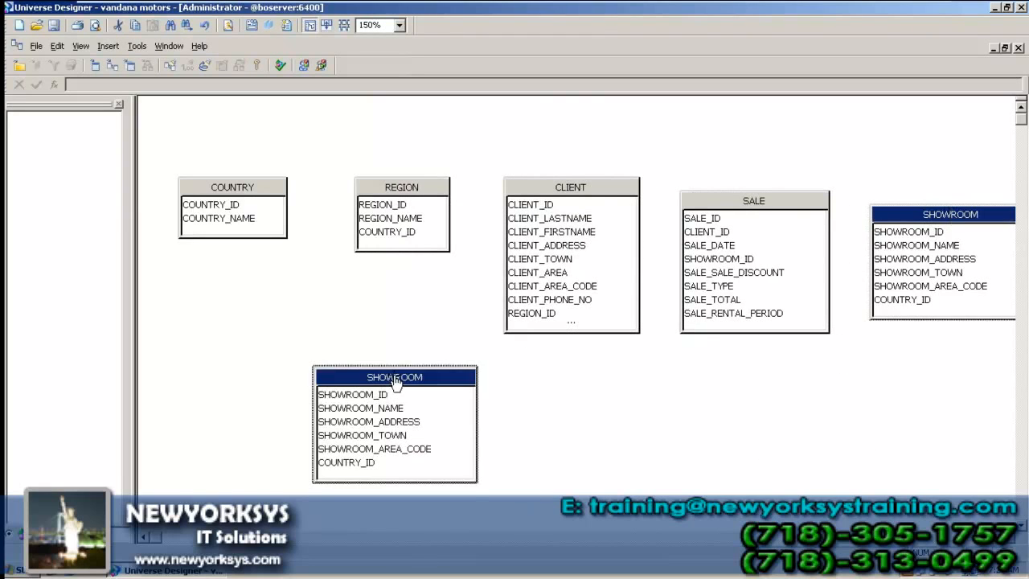
Step: Lengthen CLIENT to show EMPLOYEE_ID, CLIENT_AGE and COUNTRY_ID, and move SHOWROOM below COUNTRY
left_click(615, 197)
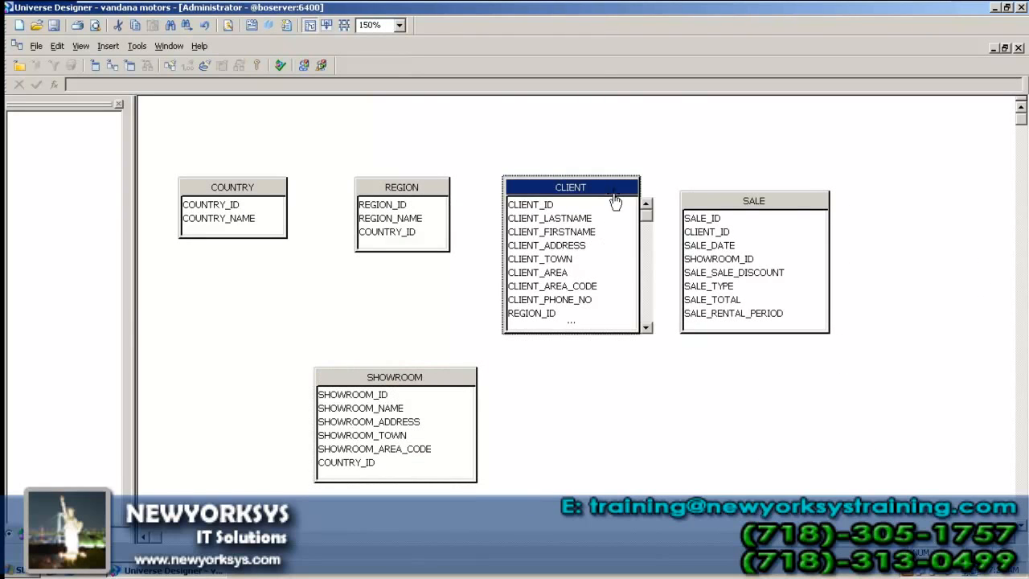
left_click(594, 356)
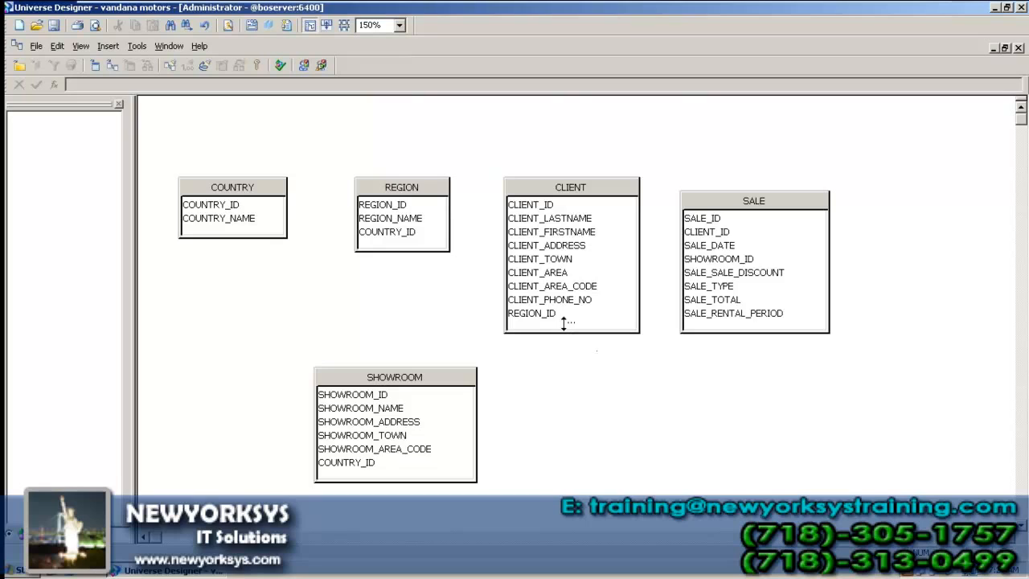
left_click_drag(563, 322, 553, 372)
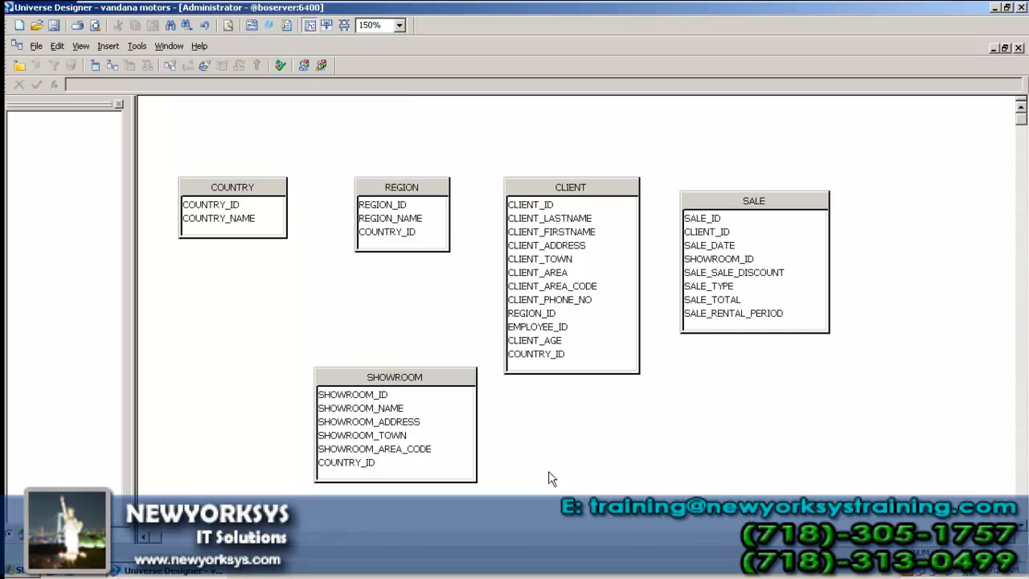
left_click_drag(443, 404, 361, 390)
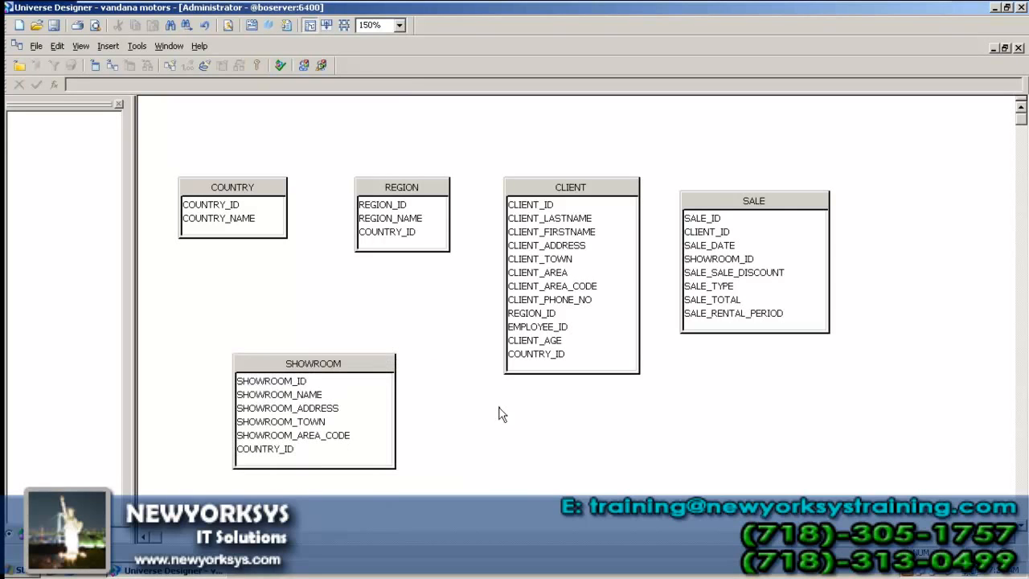
right_click(250, 190)
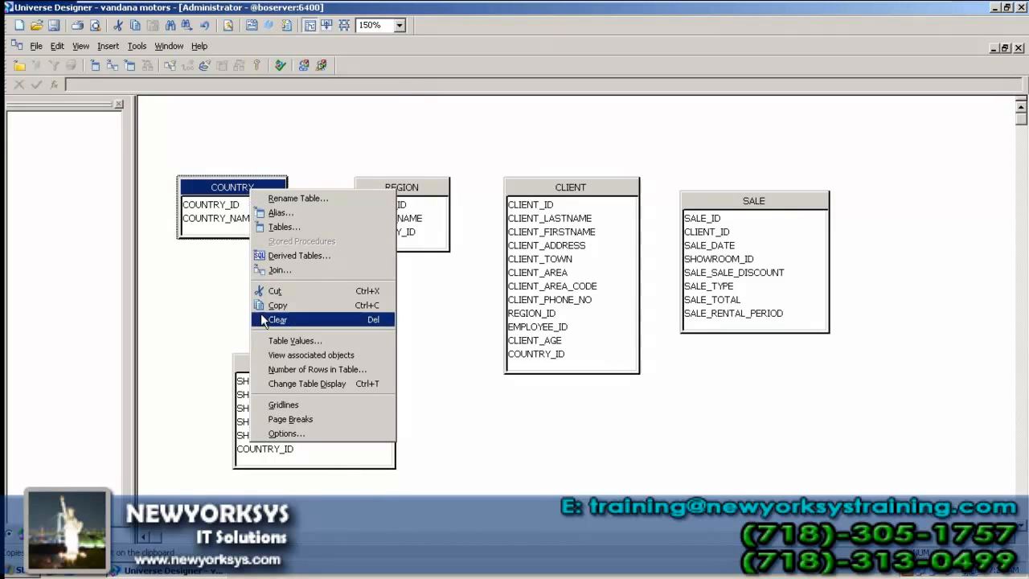
left_click(266, 341)
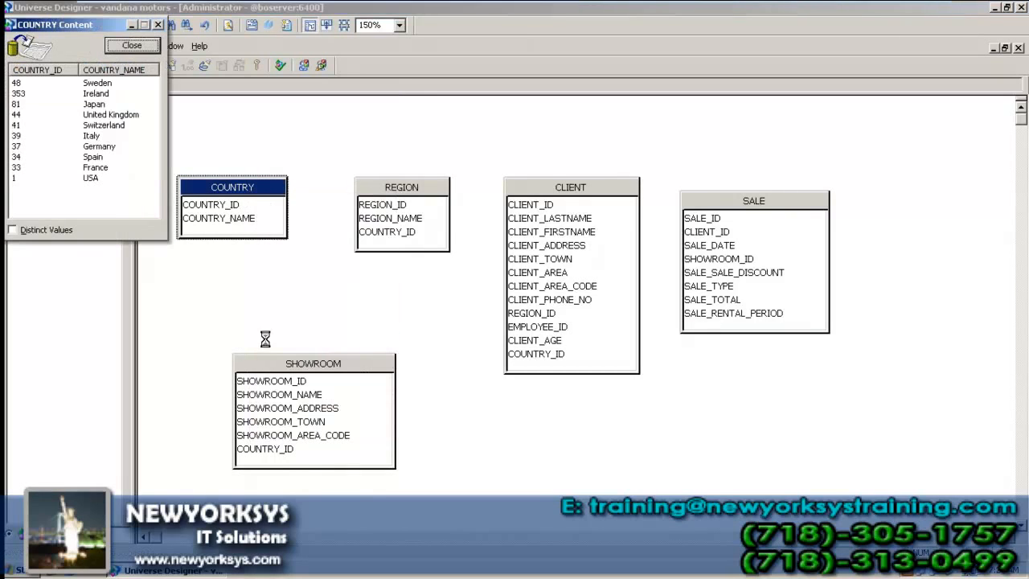
left_click_drag(81, 30, 287, 146)
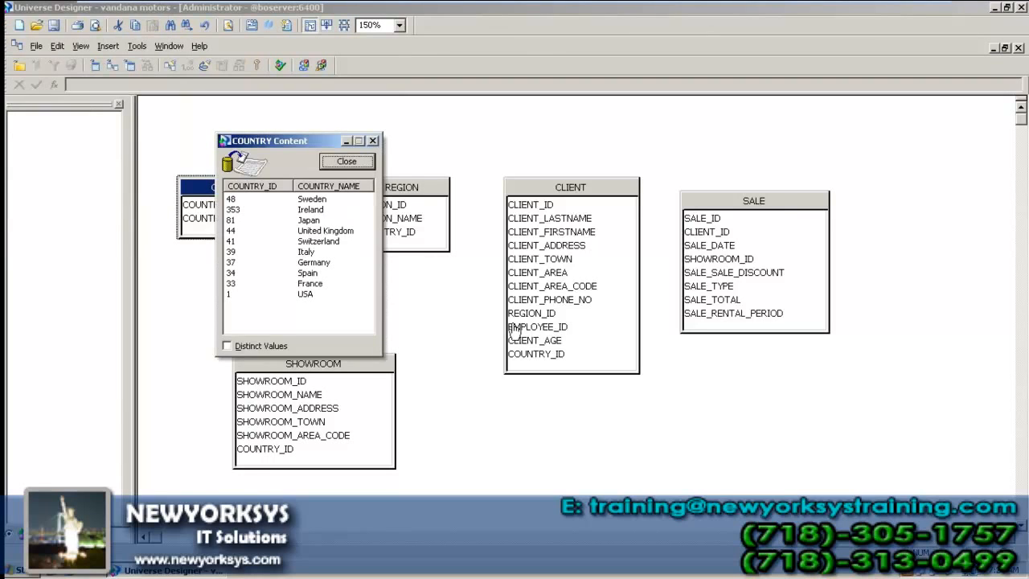
left_click(348, 163)
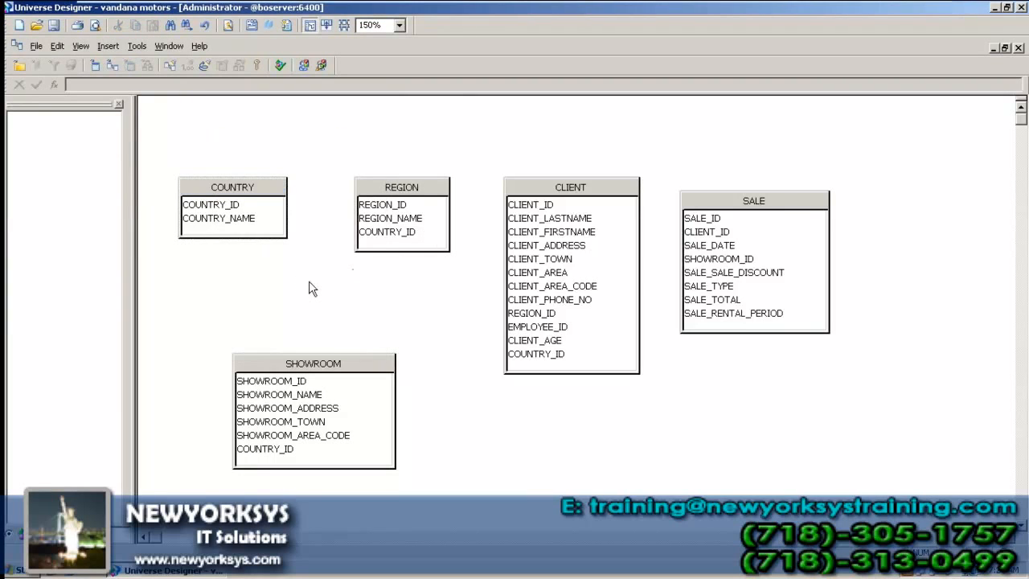
left_click(363, 231)
right_click(394, 196)
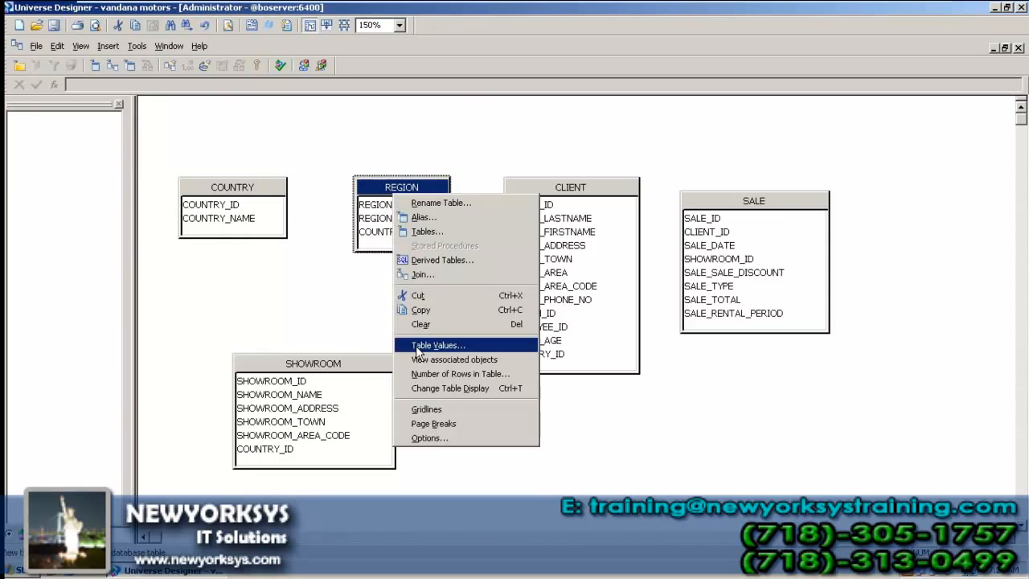
left_click(416, 348)
left_click(186, 47)
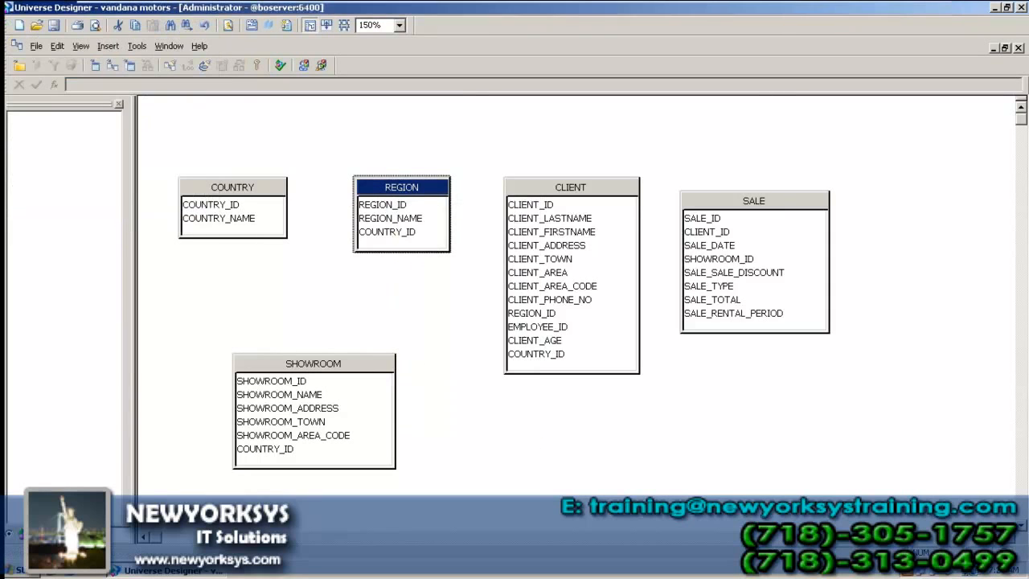
left_click(421, 281)
right_click(408, 233)
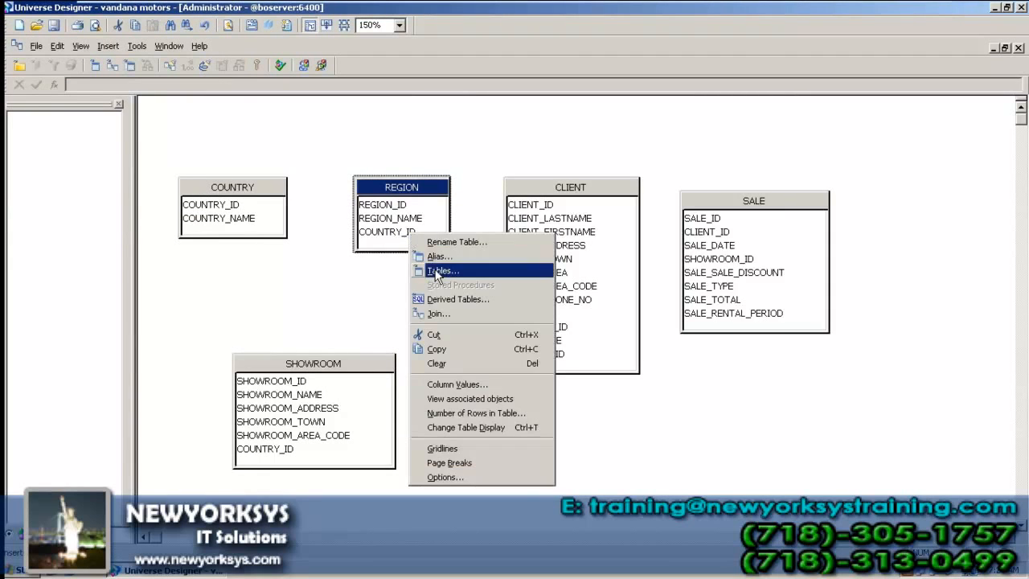
left_click(456, 384)
left_click_drag(204, 26, 644, 140)
left_click(498, 348)
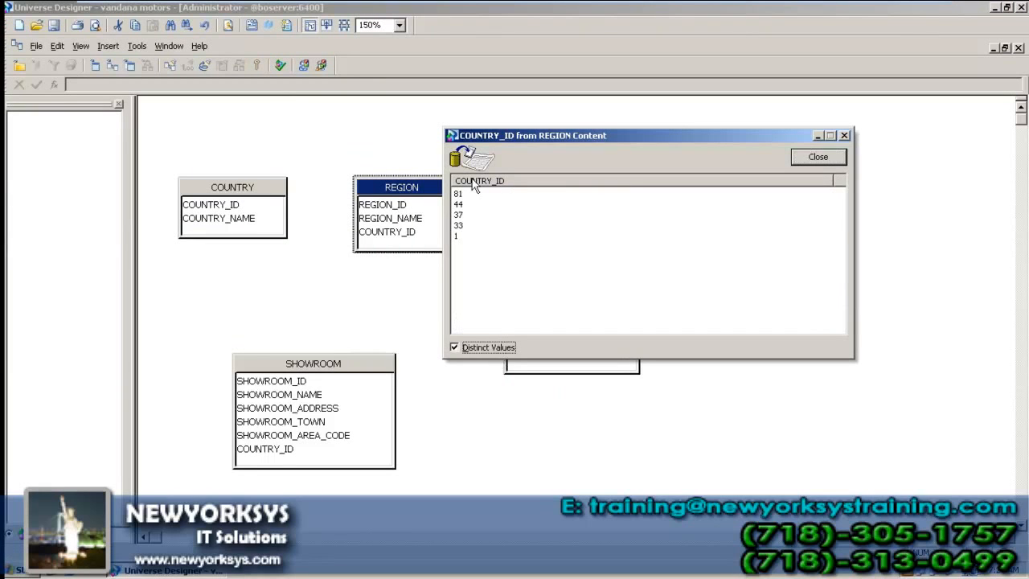
left_click(818, 157)
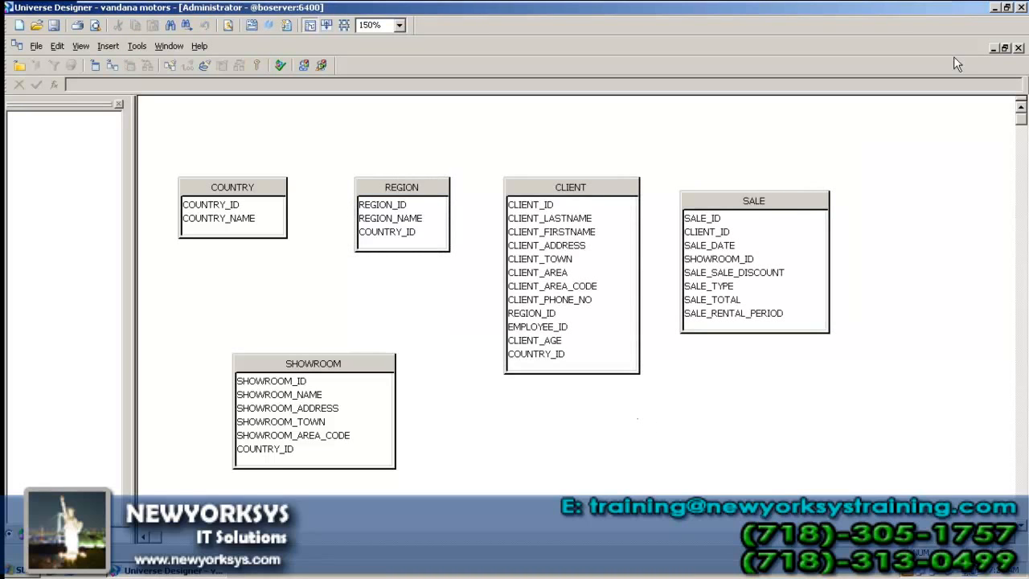
Step: Close vandana motors, select the xtreme customer, orders and orders detail notes, then bring up Open
left_click(1018, 48)
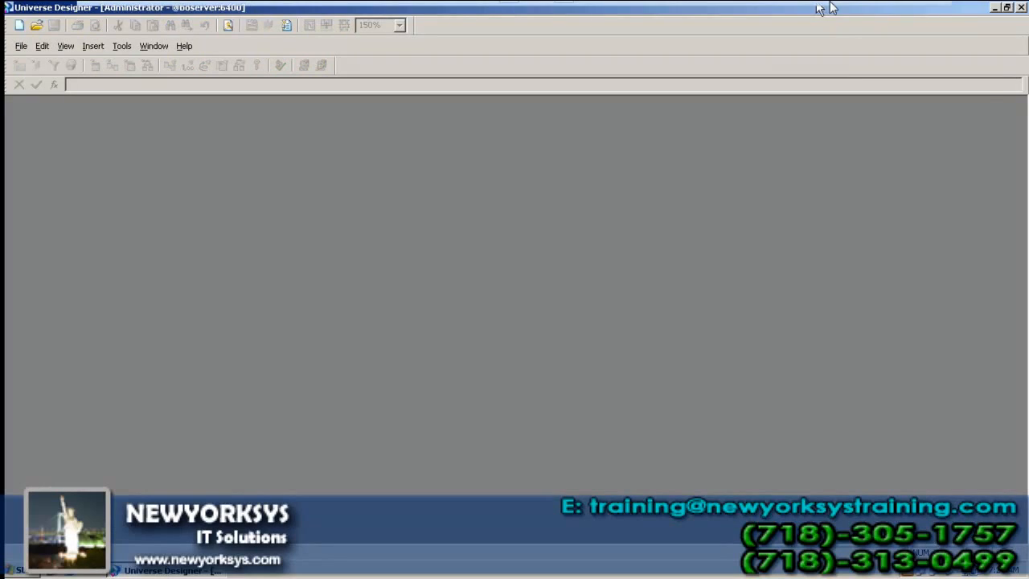
mouse_move(849, 11)
left_click(894, 11)
left_click_drag(60, 409, 521, 374)
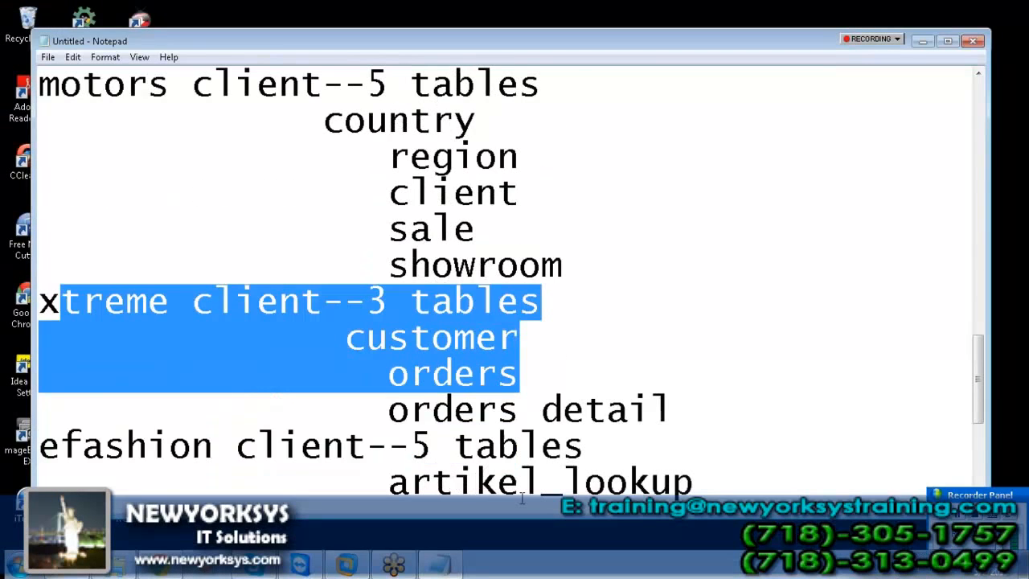
left_click_drag(667, 410, 37, 302)
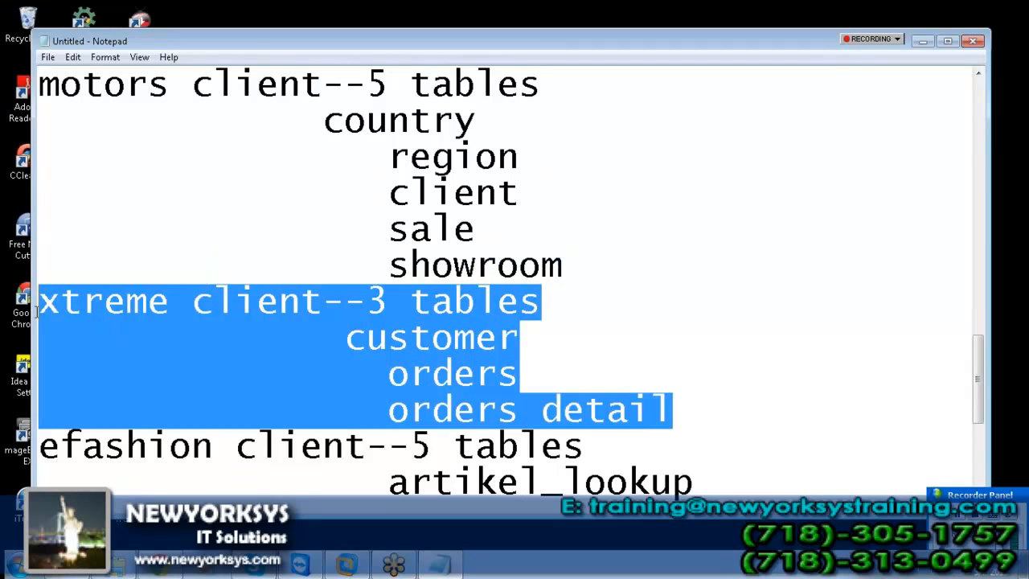
left_click(353, 572)
left_click(36, 25)
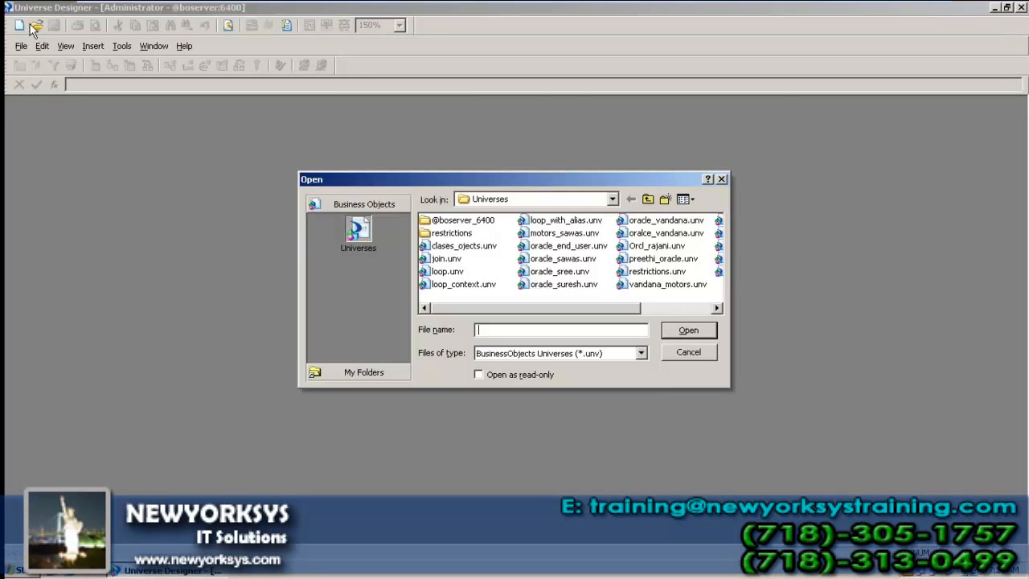
Step: Dismiss the Open dialog and start a new universe named 'vandana xtreme'
key("Escape")
left_click(19, 25)
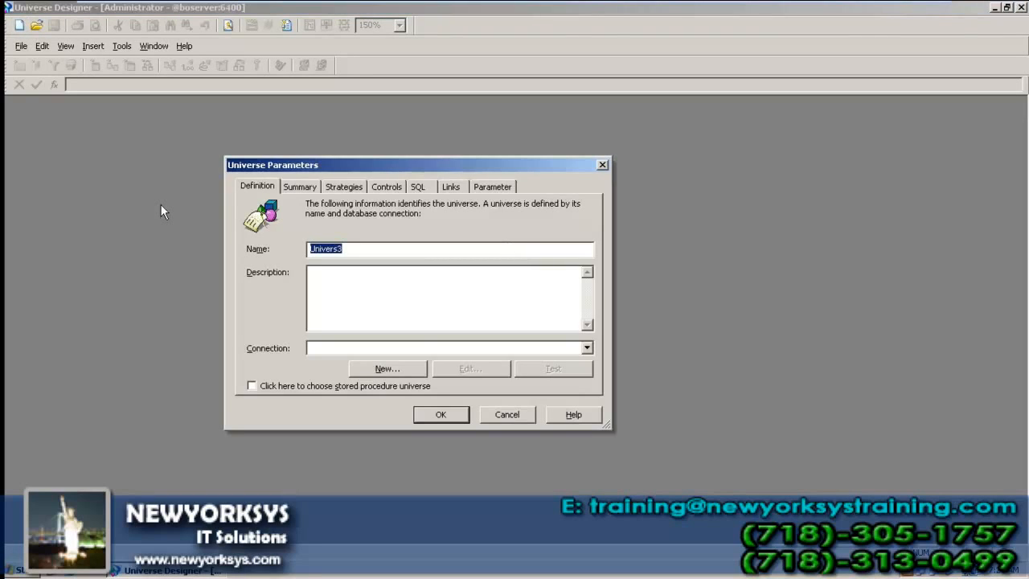
type("vandana xtreje")
key("BackSpace")
key("BackSpace")
type("m")
Step: Browse the Connection list without choosing one, then cancel the new universe
left_click(586, 348)
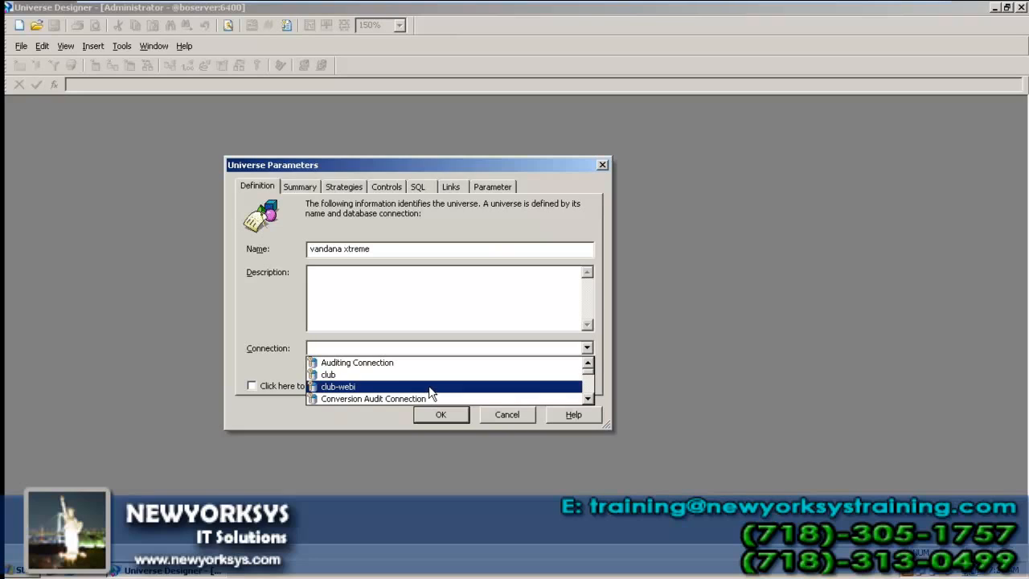
scroll(430, 381, "down", 3)
scroll(428, 373, "down", 2)
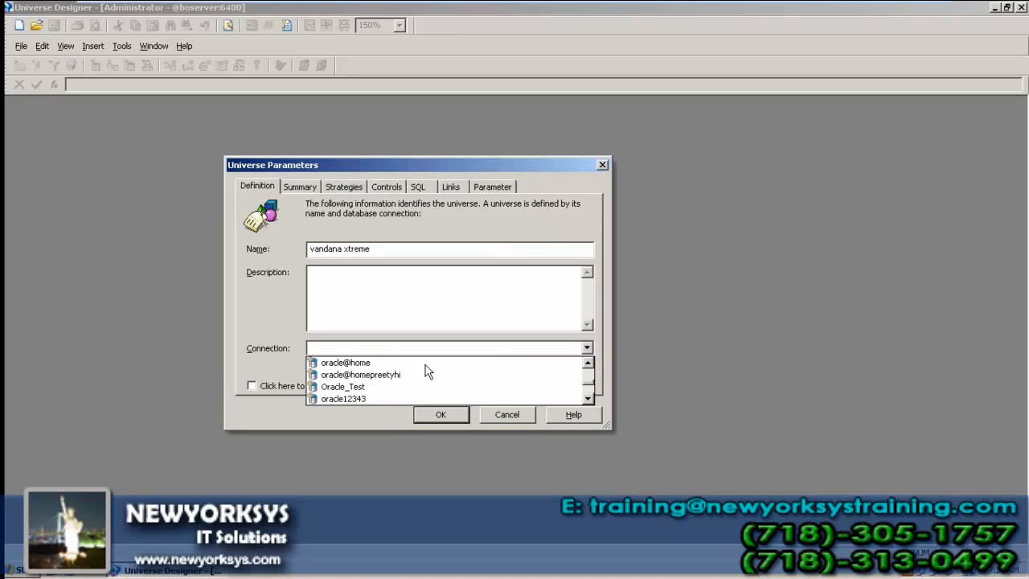
scroll(429, 371, "down", 3)
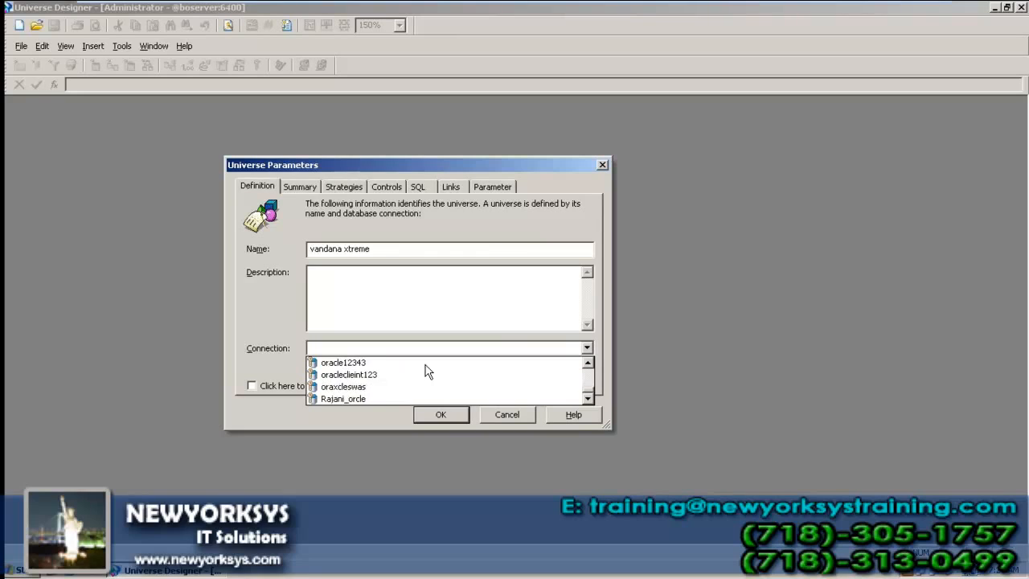
scroll(429, 372, "up", 3)
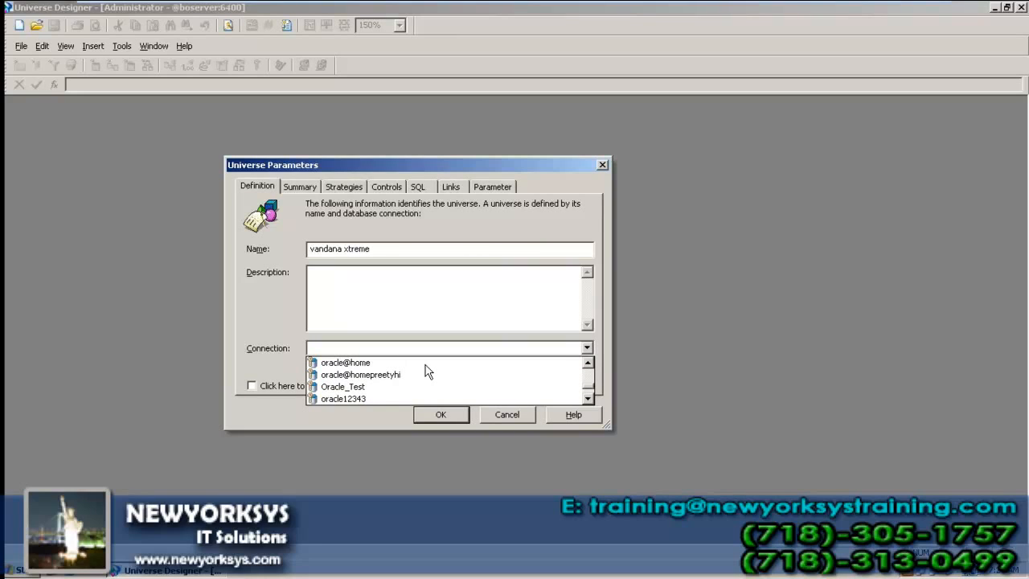
scroll(428, 371, "down", 3)
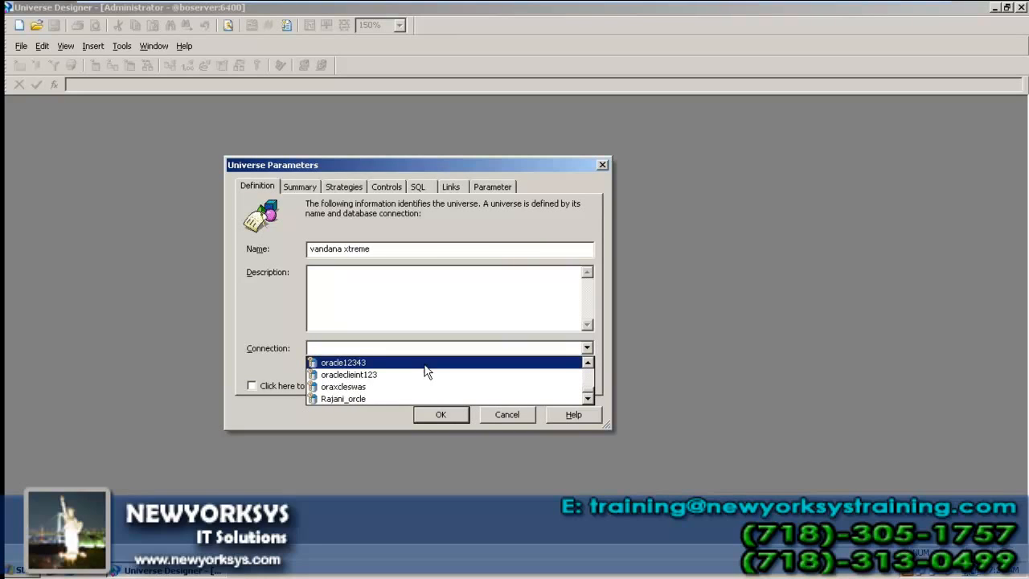
scroll(459, 393, "up", 5)
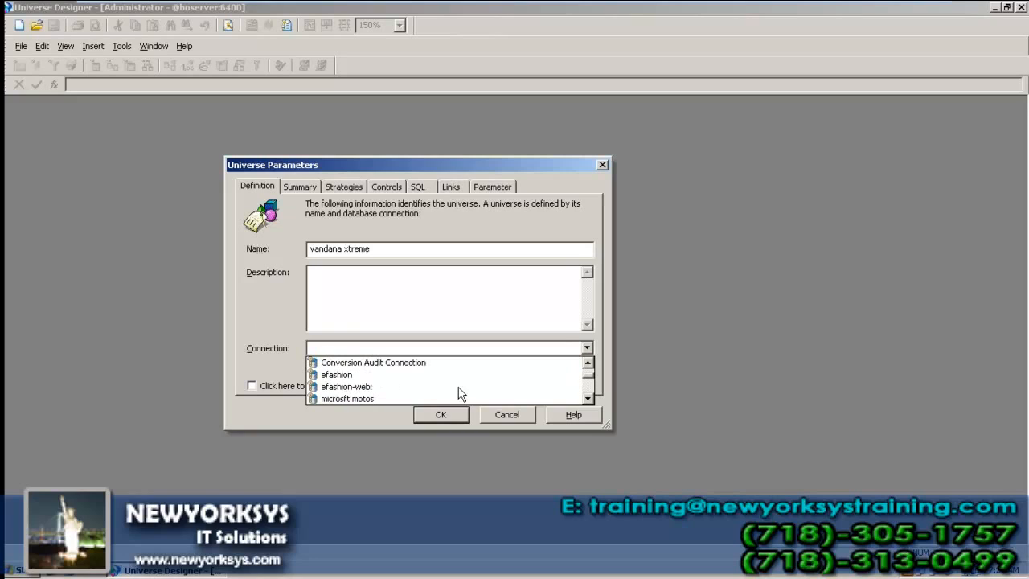
scroll(459, 393, "down", 1)
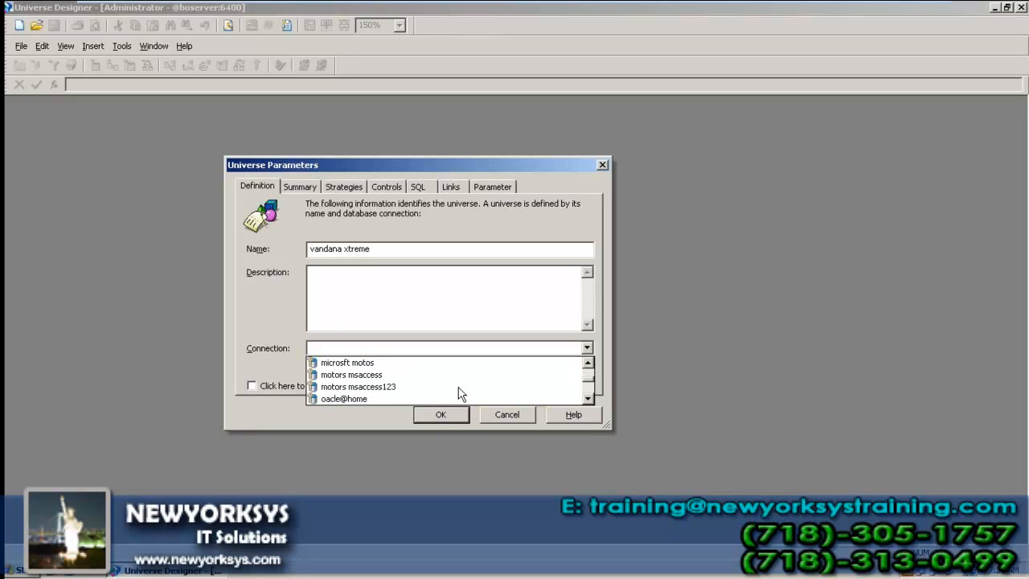
left_click(502, 411)
left_click(500, 410)
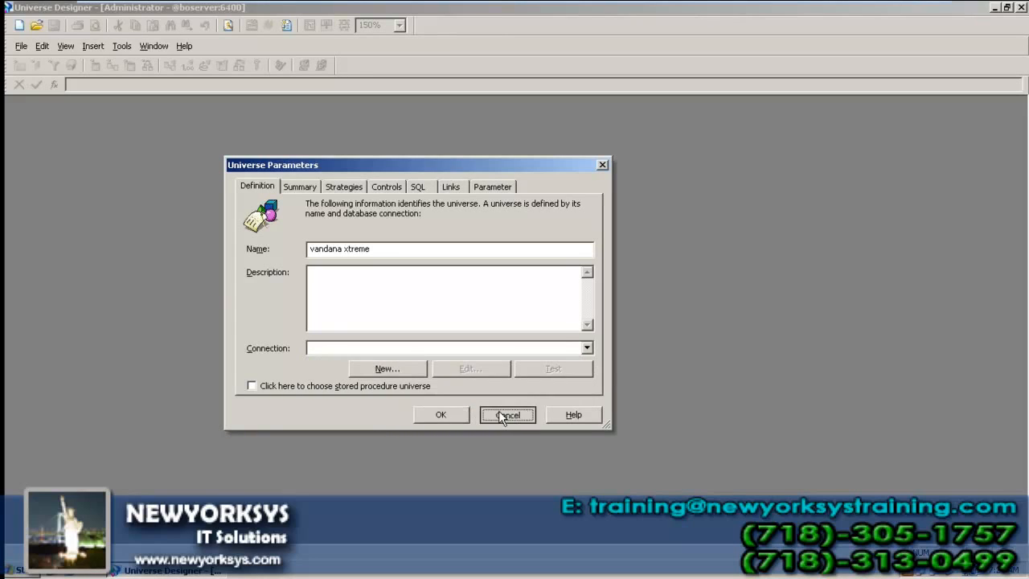
Step: Open Data Sources (ODBC) from Control Panel's Administrative Tools
key("super+d")
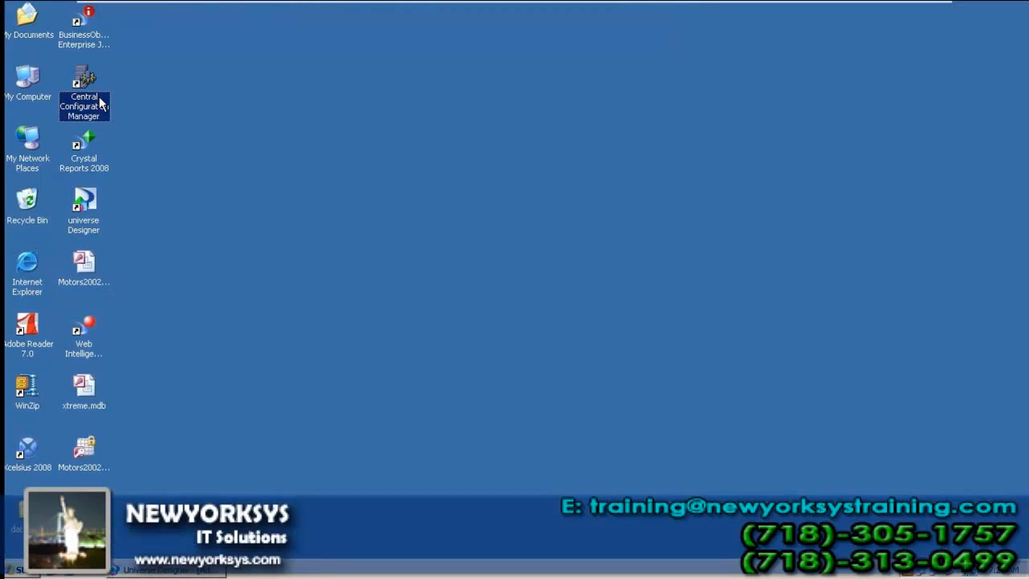
left_click(88, 391)
left_click(106, 400)
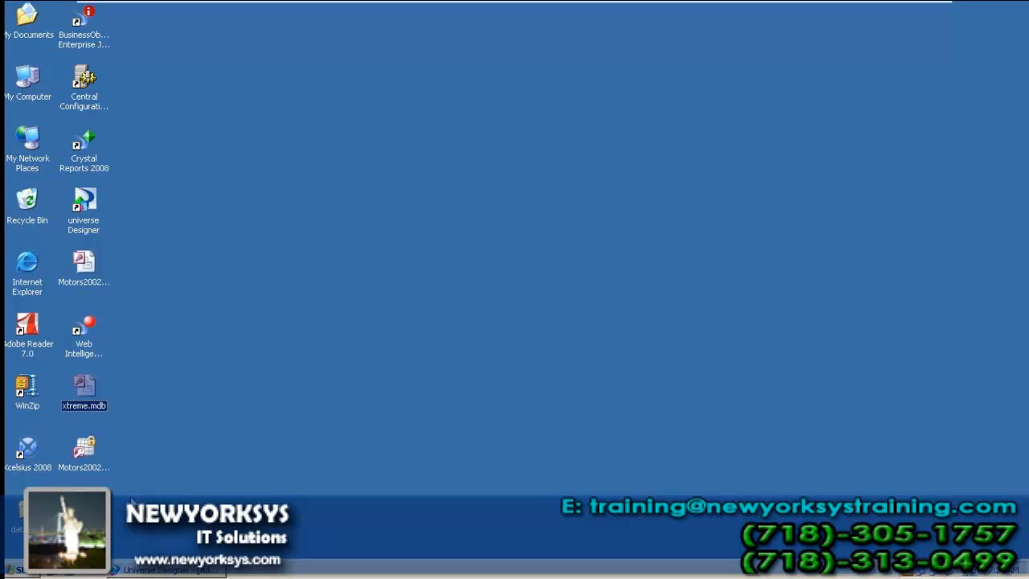
left_click(20, 570)
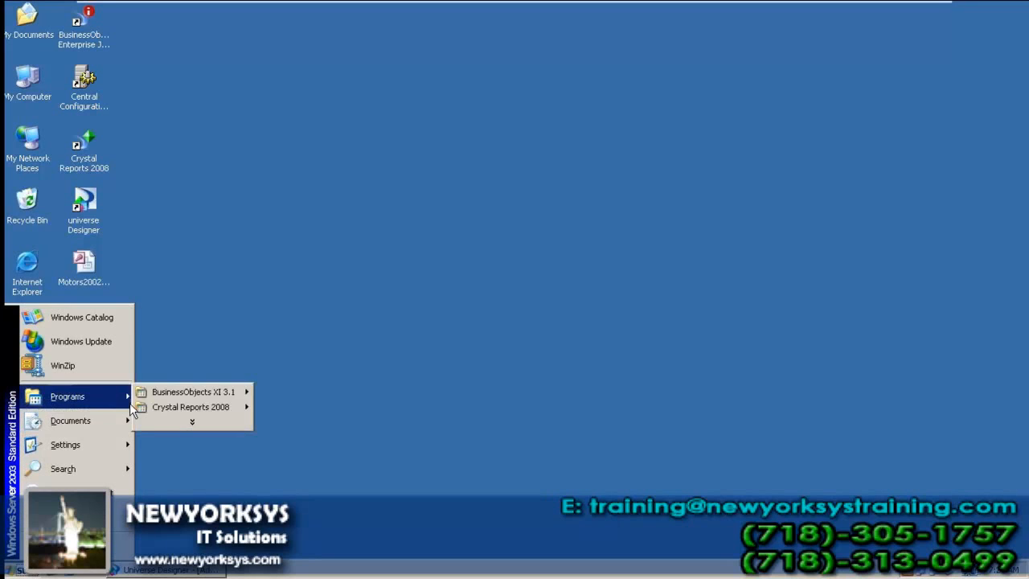
mouse_move(121, 445)
left_click(195, 448)
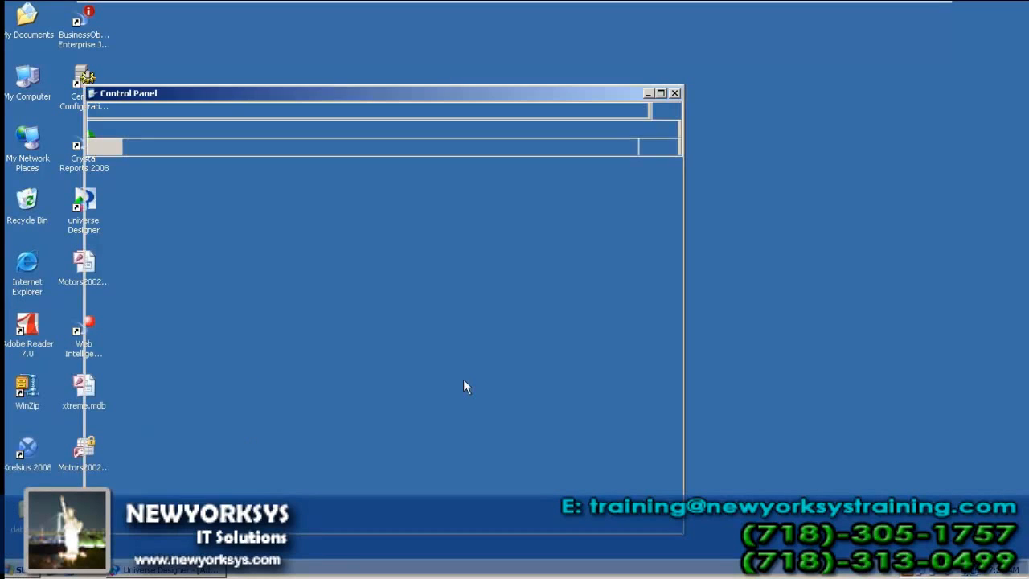
double_click(133, 216)
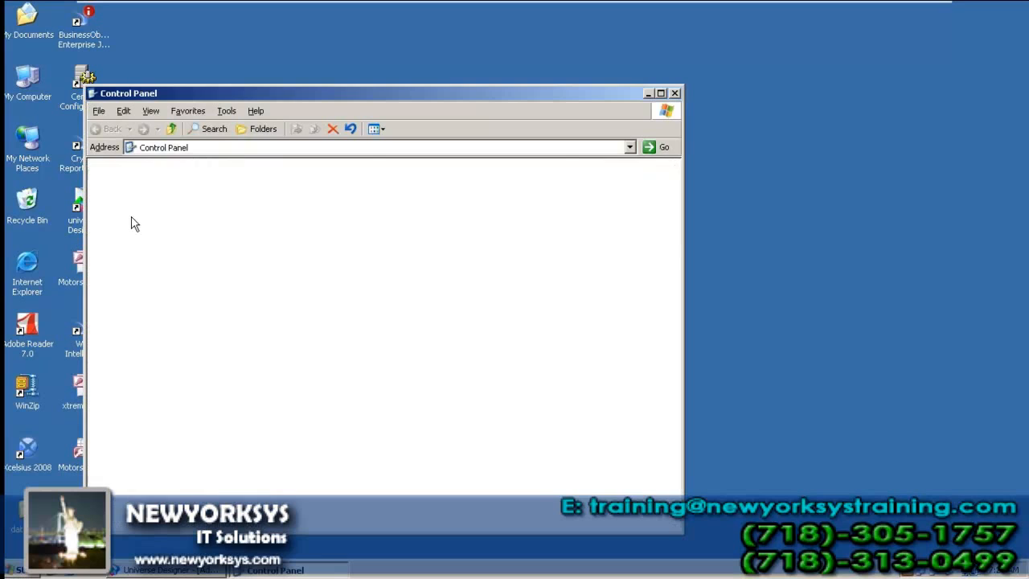
double_click(145, 243)
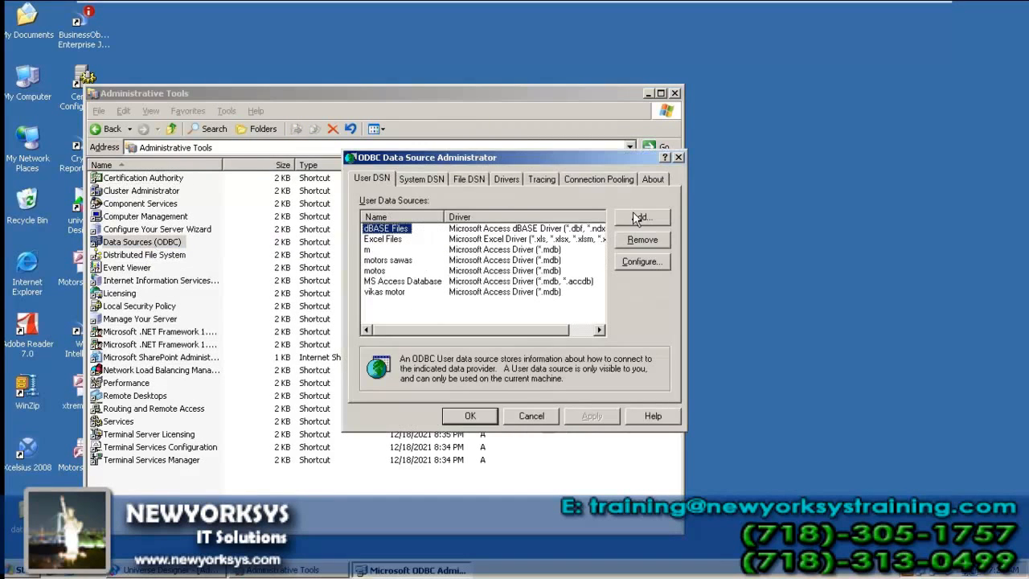
Step: Add a Microsoft Access Driver user data source named vandana xtrme
left_click(640, 217)
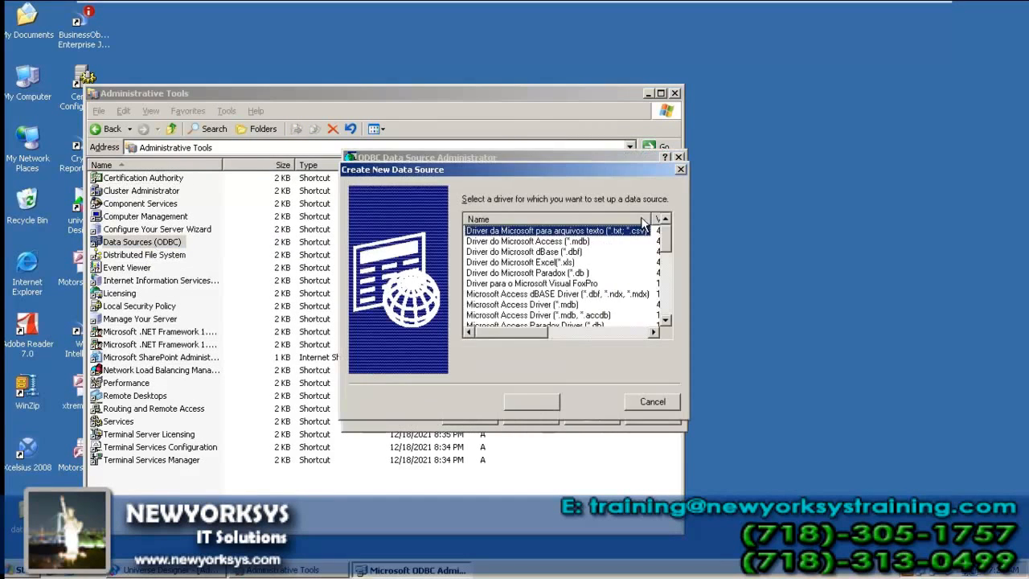
left_click(507, 305)
left_click(592, 406)
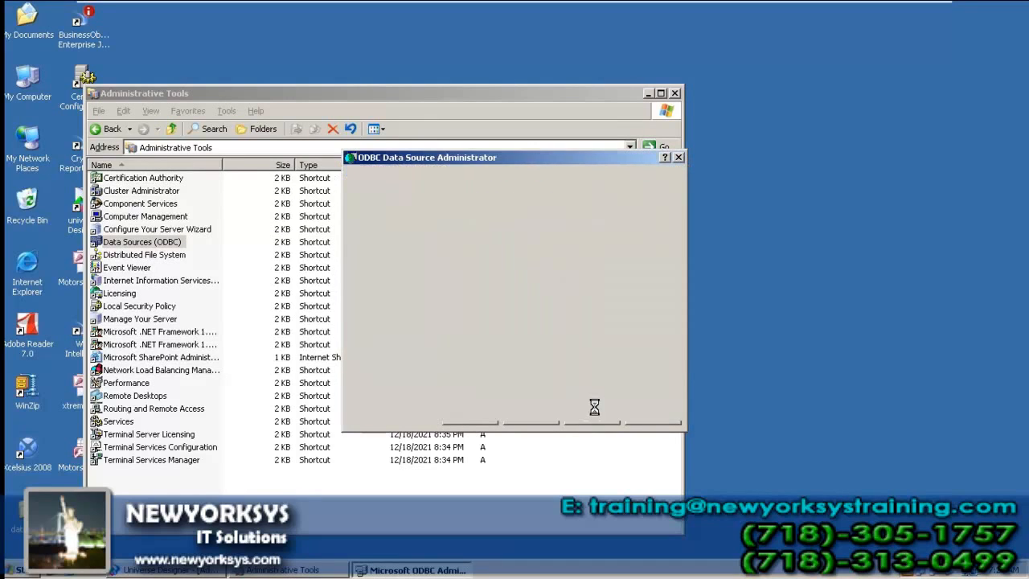
type("vatev")
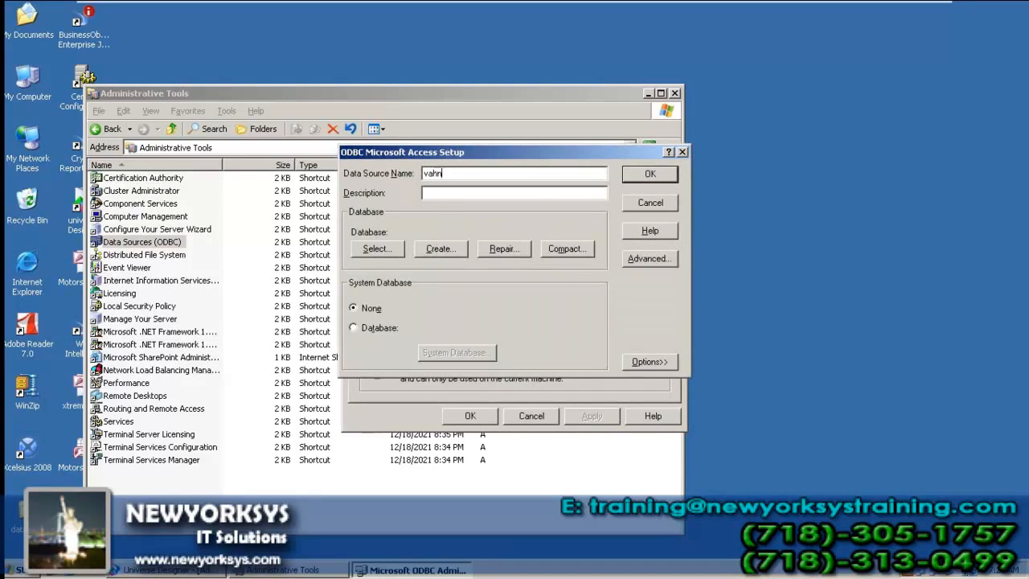
key("BackSpace")
key("BackSpace")
key("BackSpace")
key("BackSpace")
type("andana xgtr")
Step: Link the data source to Desktop\xtreme.mdb, save it, and close the administrator
left_click(377, 248)
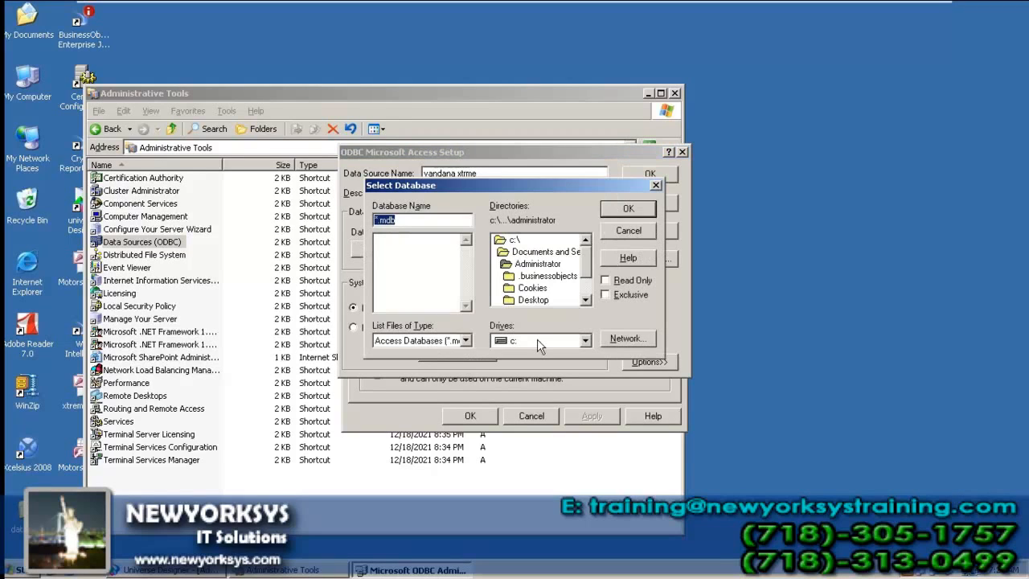
double_click(537, 303)
left_click(412, 249)
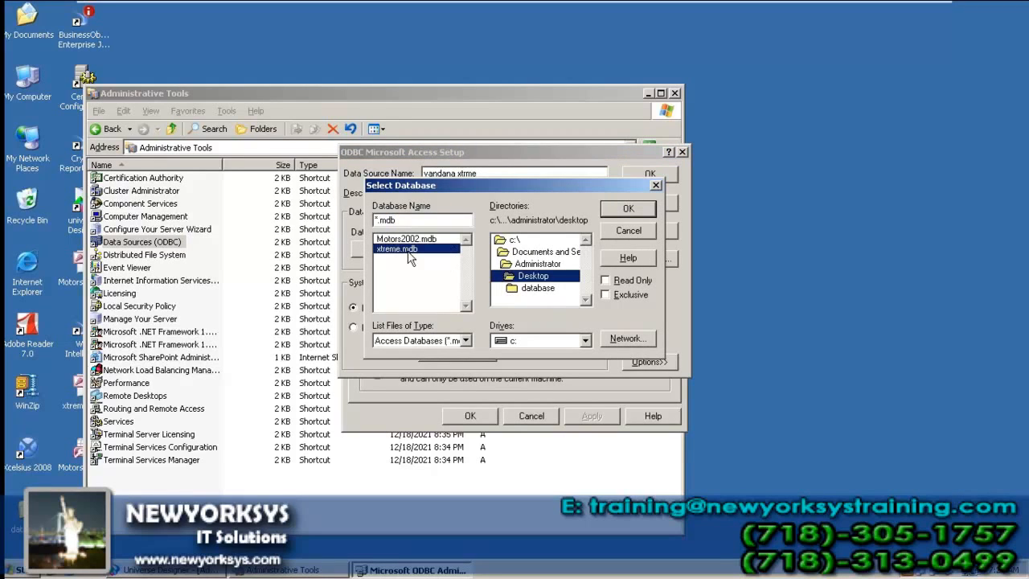
left_click(628, 208)
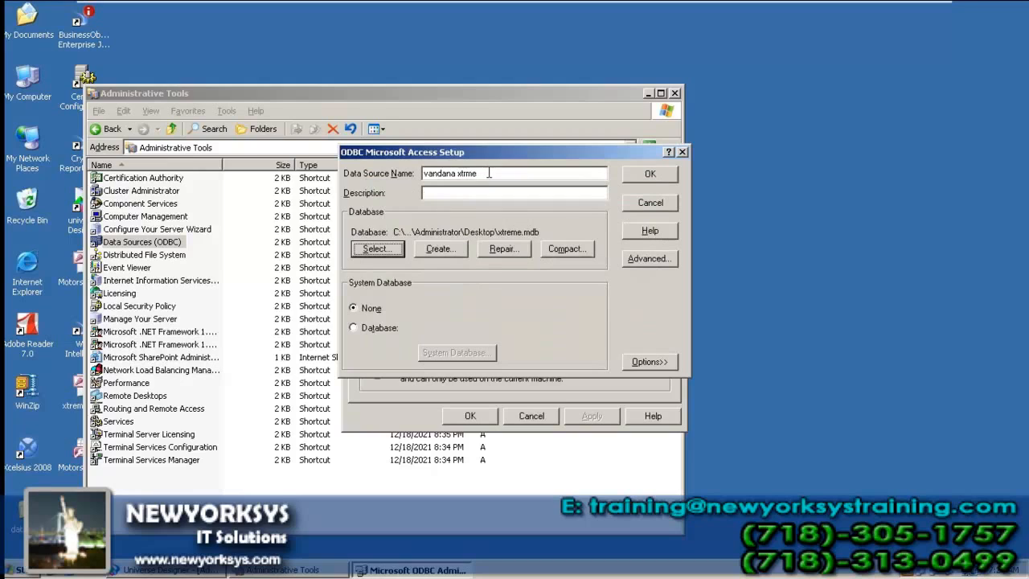
left_click_drag(488, 173, 278, 142)
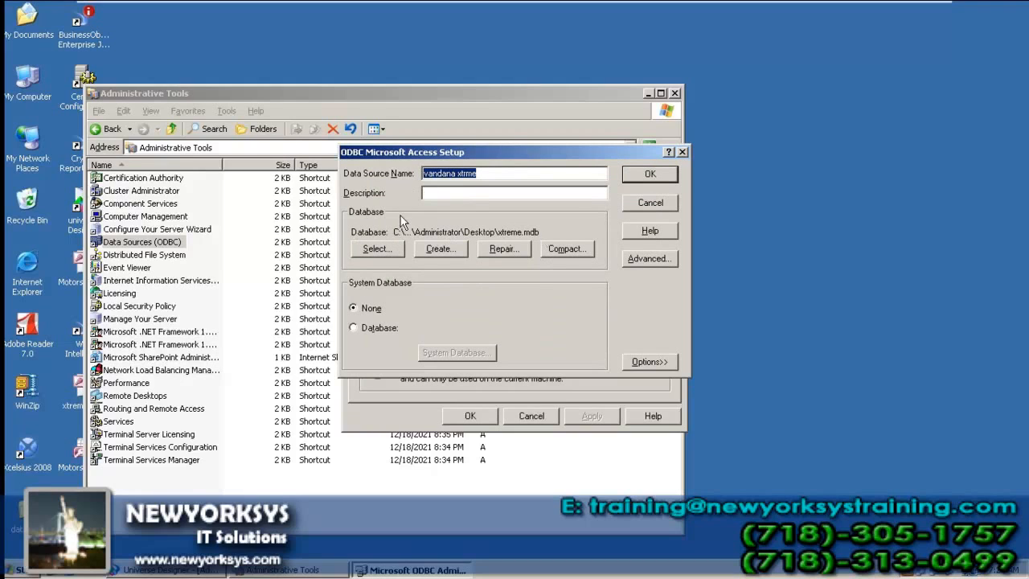
left_click(649, 175)
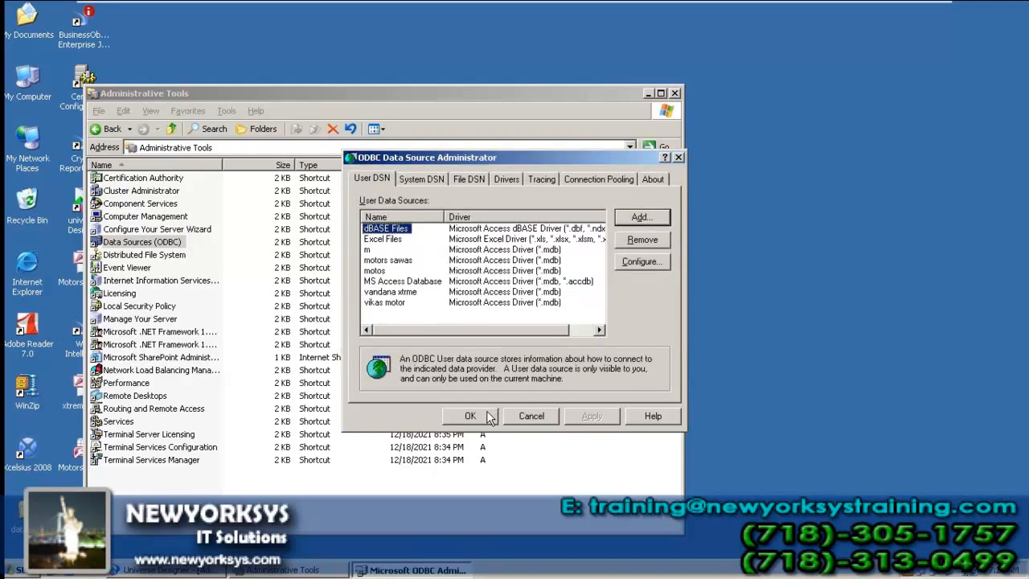
left_click(488, 416)
Step: Back in Universe Designer, start a new universe named vandana motors
left_click(675, 93)
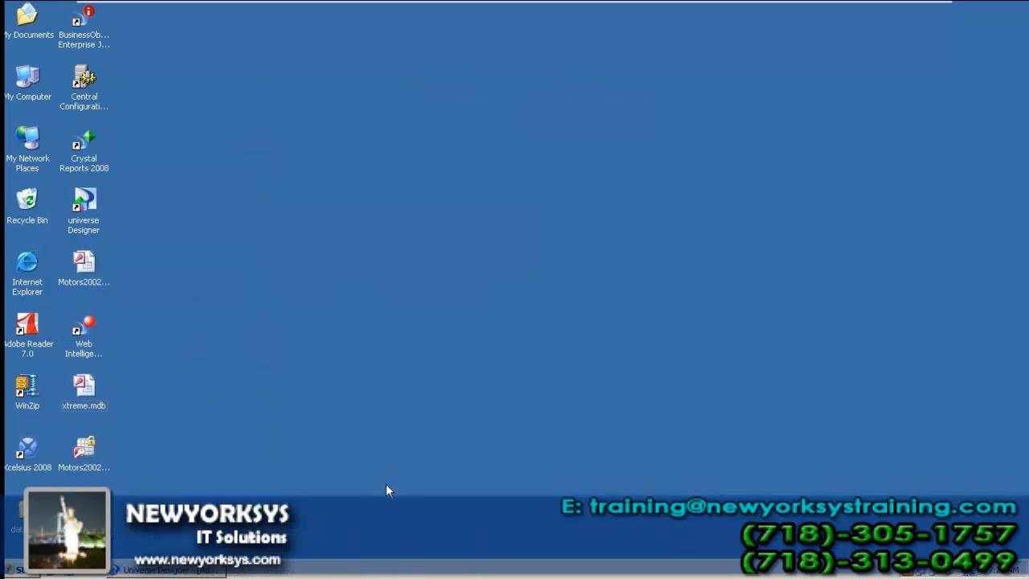
left_click(210, 572)
left_click(21, 47)
left_click(42, 64)
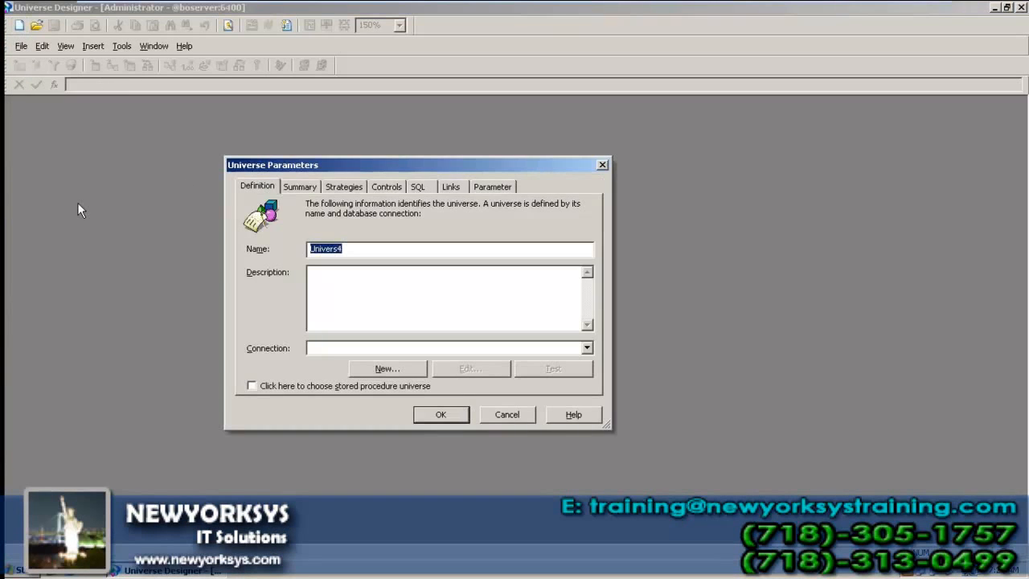
type("vandana motors")
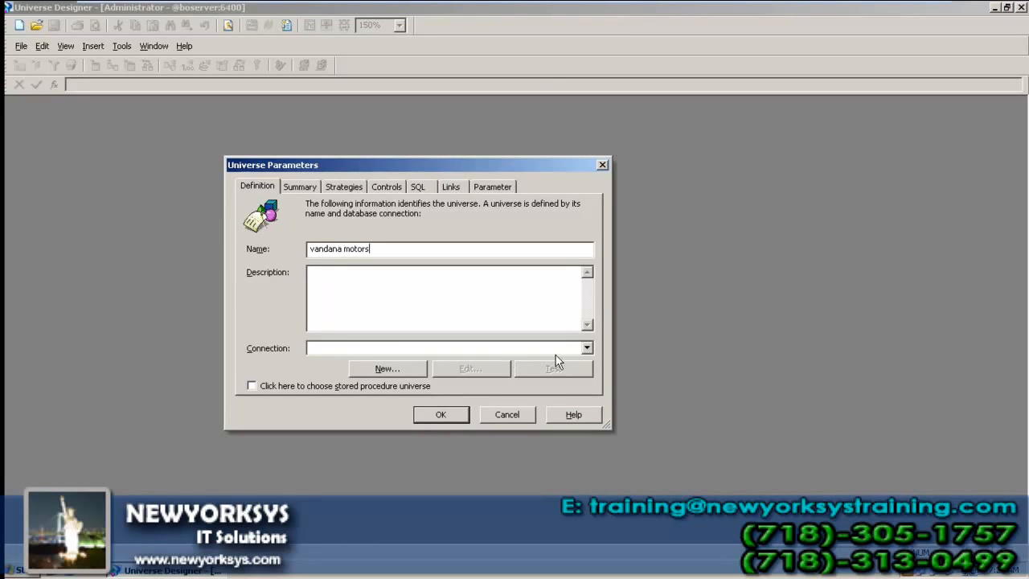
left_click(587, 348)
left_click(588, 350)
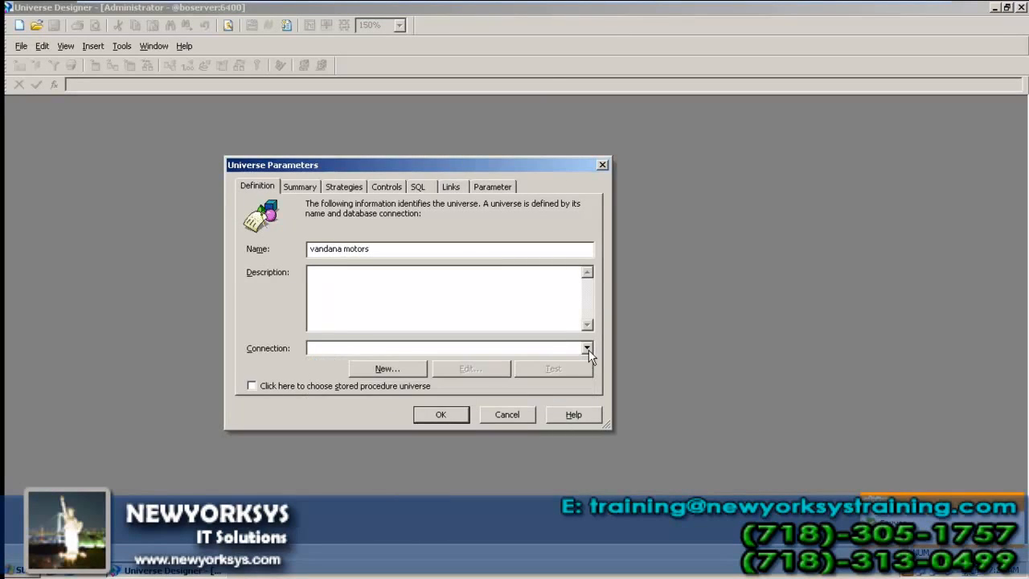
Step: Create a new connection named xtreme sources using the MS Access 2007 ODBC driver
left_click(392, 370)
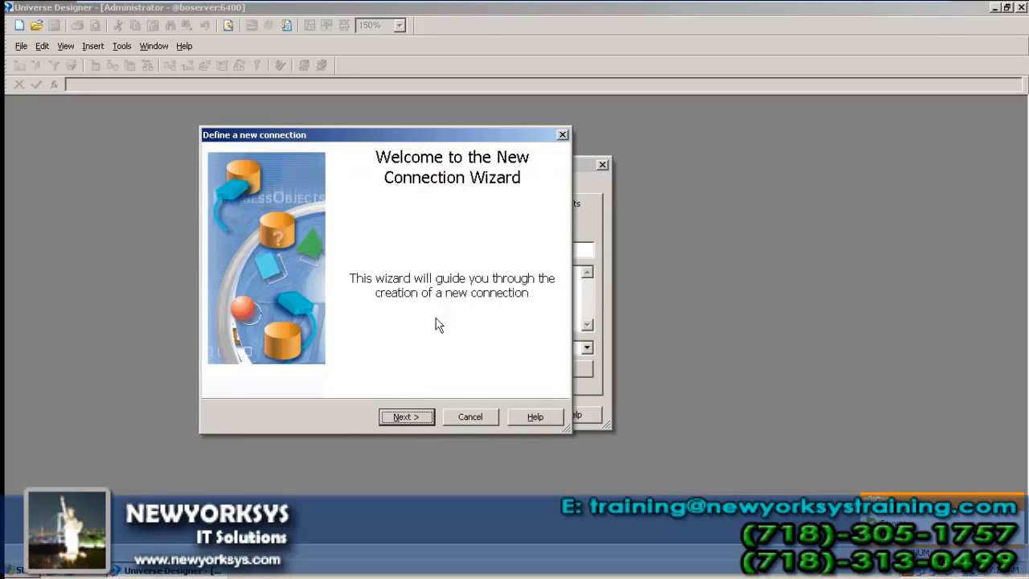
double_click(407, 417)
left_click(510, 321)
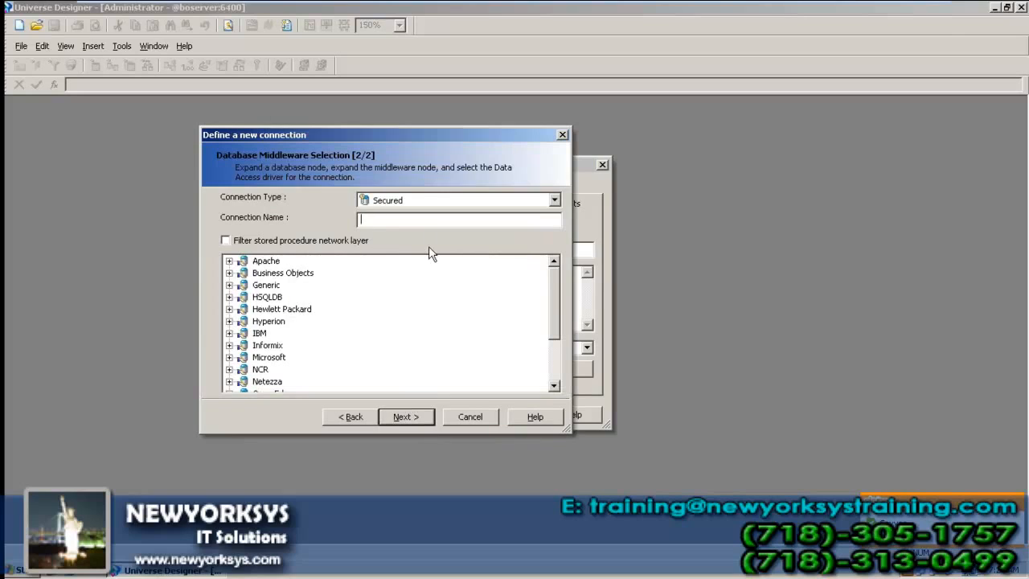
type("xtreme m")
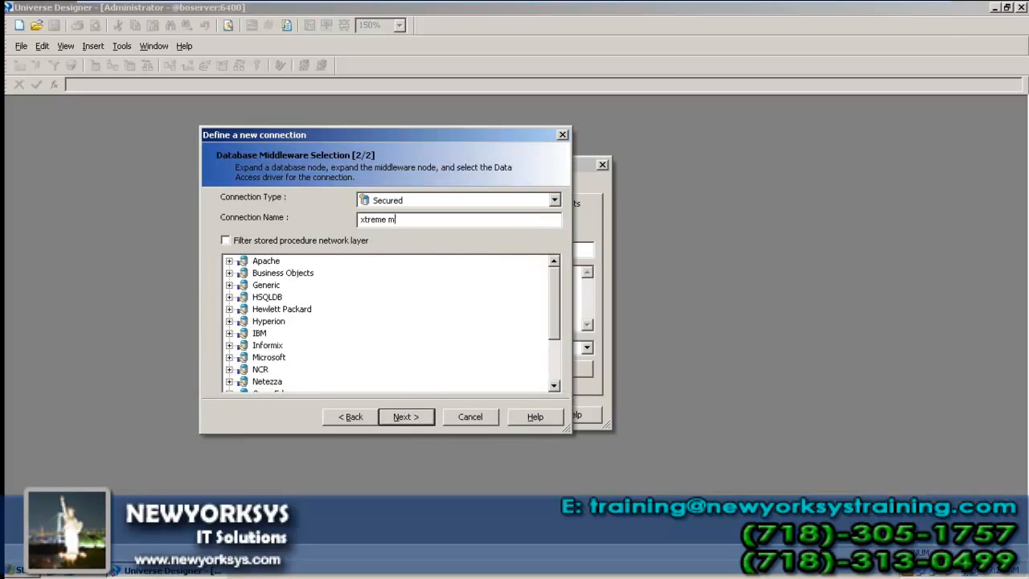
type("ources")
left_click(229, 357)
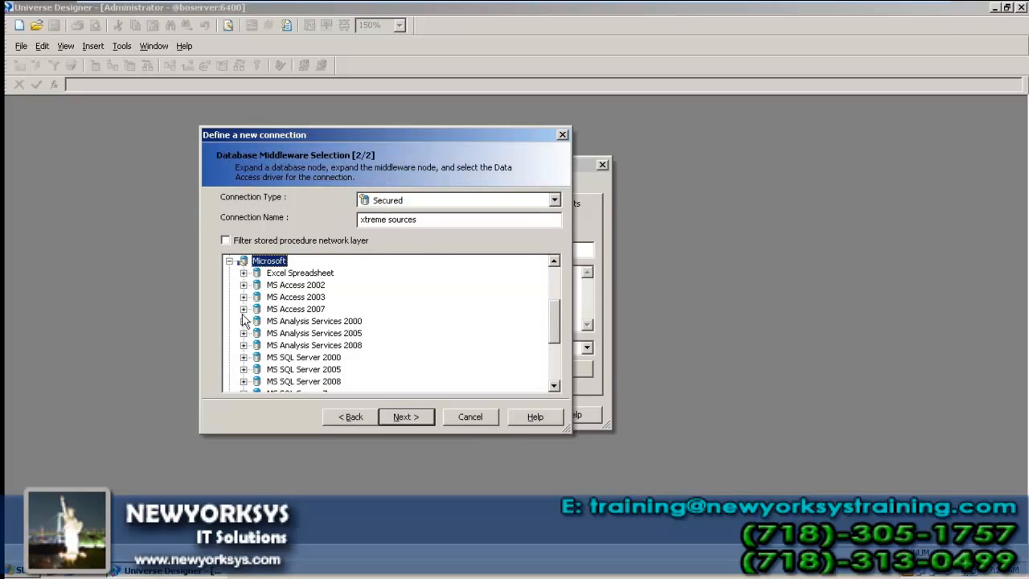
left_click(243, 310)
left_click(293, 321)
left_click(399, 416)
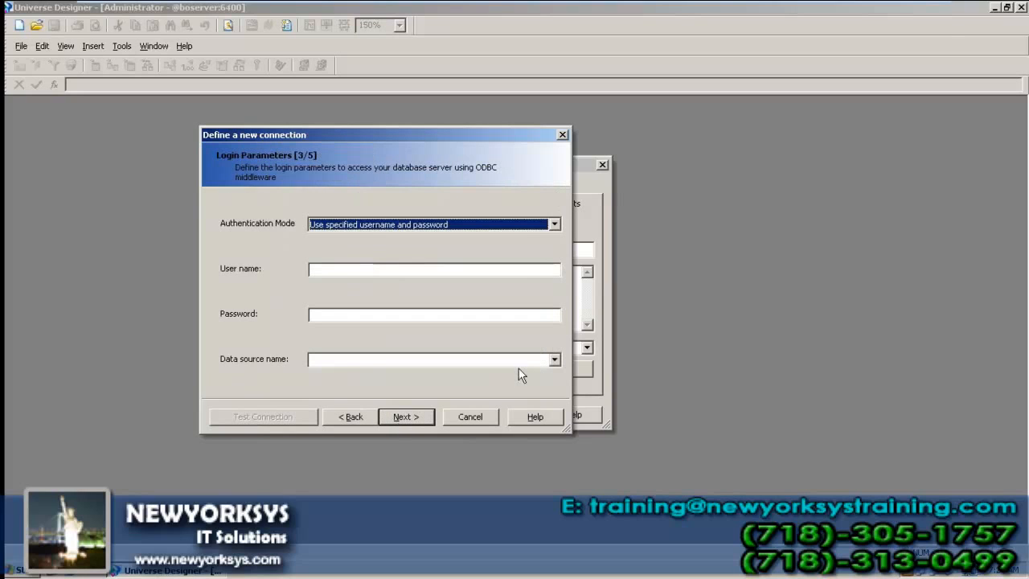
Step: Pick the vandana xtrme data source, test it, finish the connection, and confirm the universe
left_click(553, 359)
type("x")
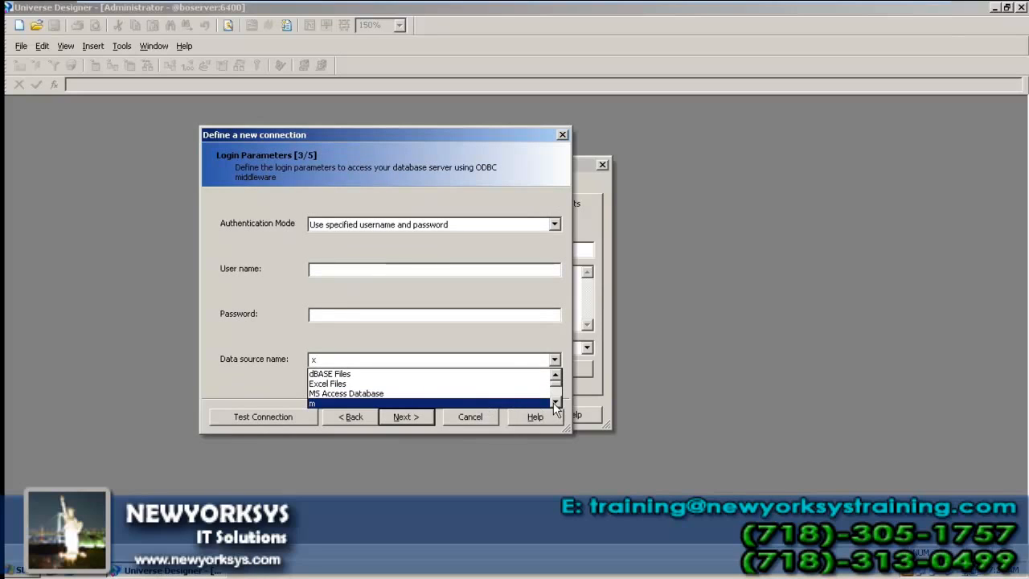
left_click(554, 402)
left_click(554, 401)
left_click(554, 401)
left_click(555, 402)
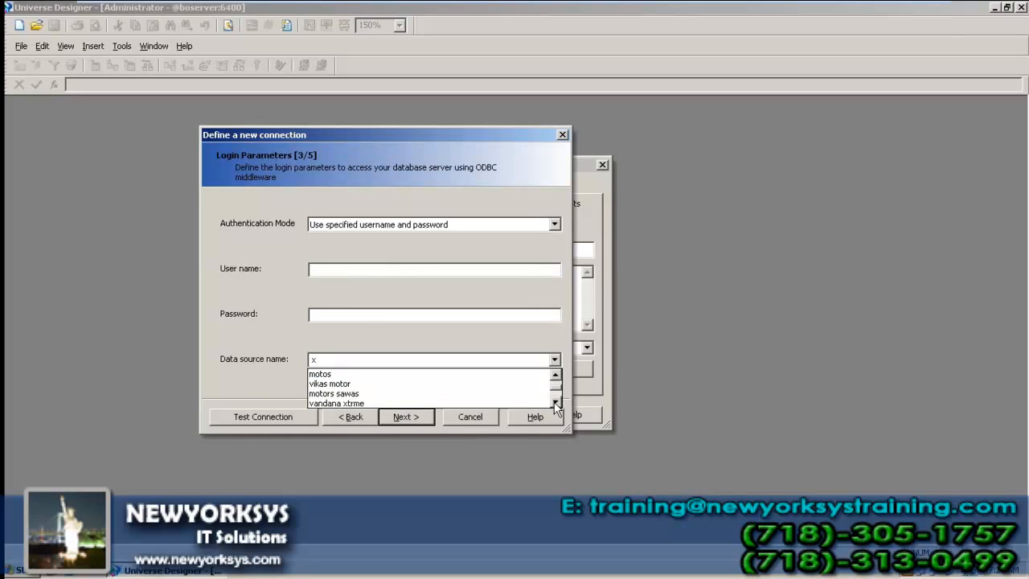
left_click(467, 402)
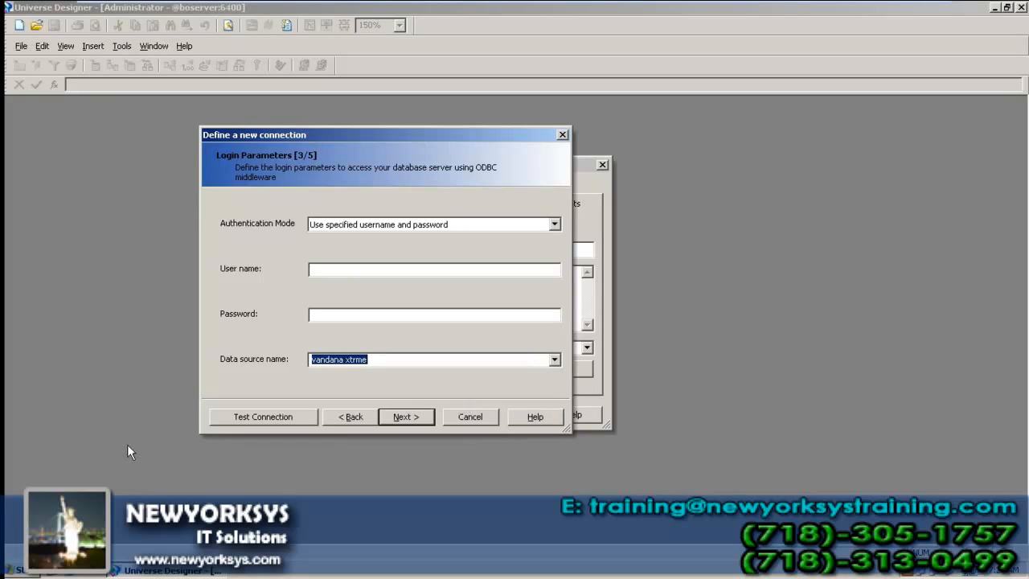
left_click(231, 419)
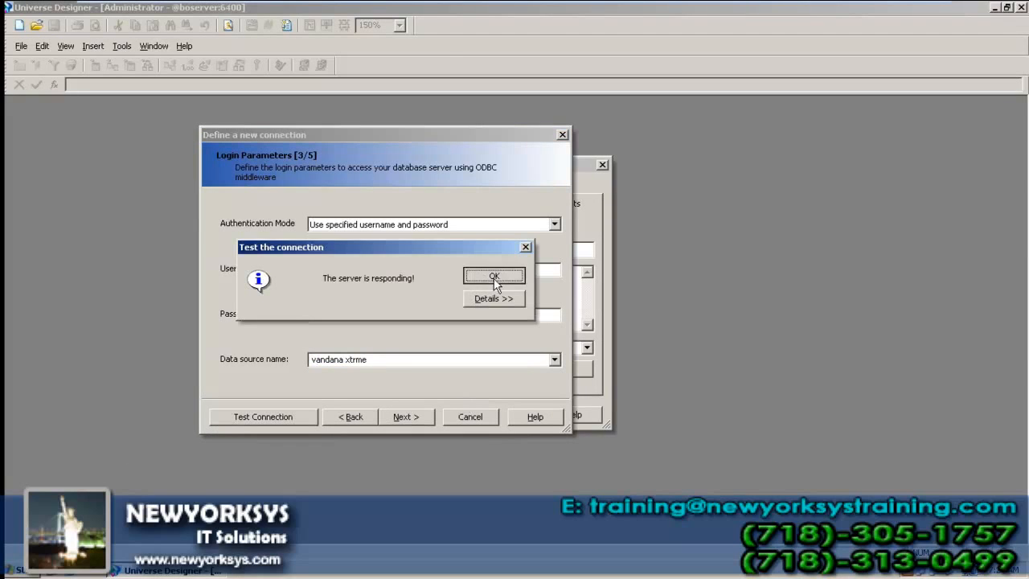
left_click(493, 276)
left_click(406, 416)
left_click(406, 417)
left_click(406, 416)
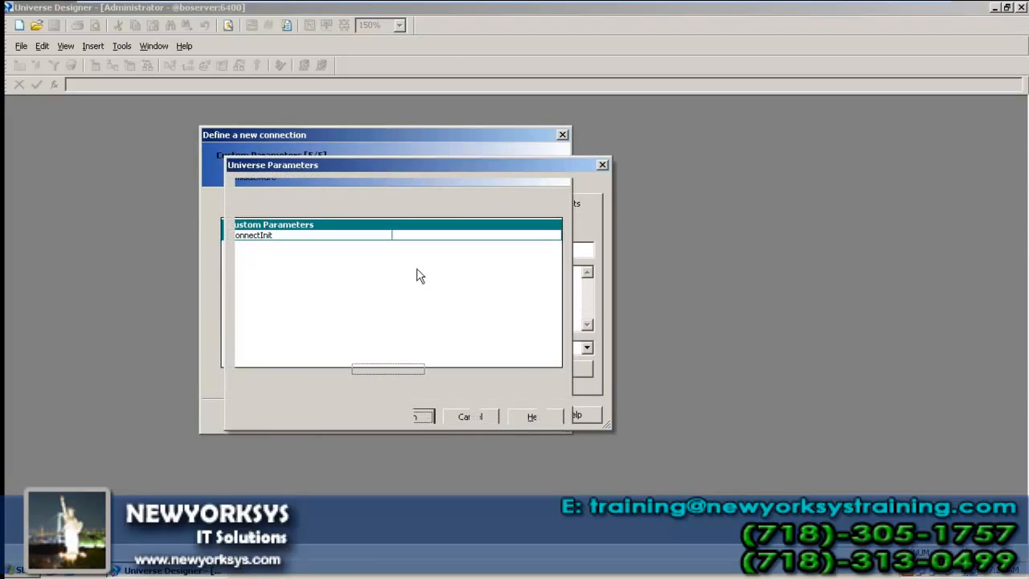
left_click_drag(399, 250, 308, 250)
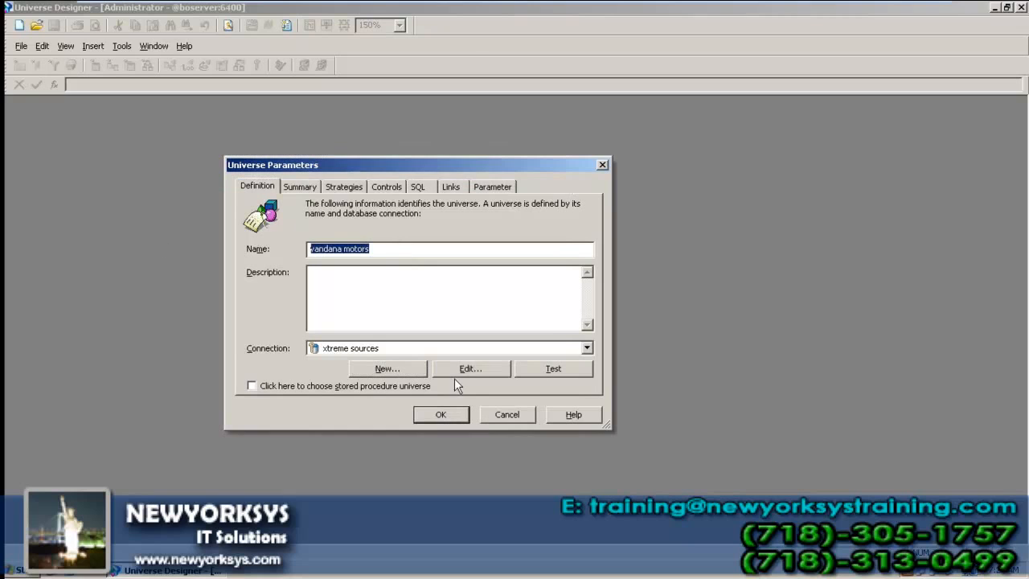
left_click(435, 416)
Step: Save the universe as vandana_motors.unv, replacing the existing file
key("ctrl+s")
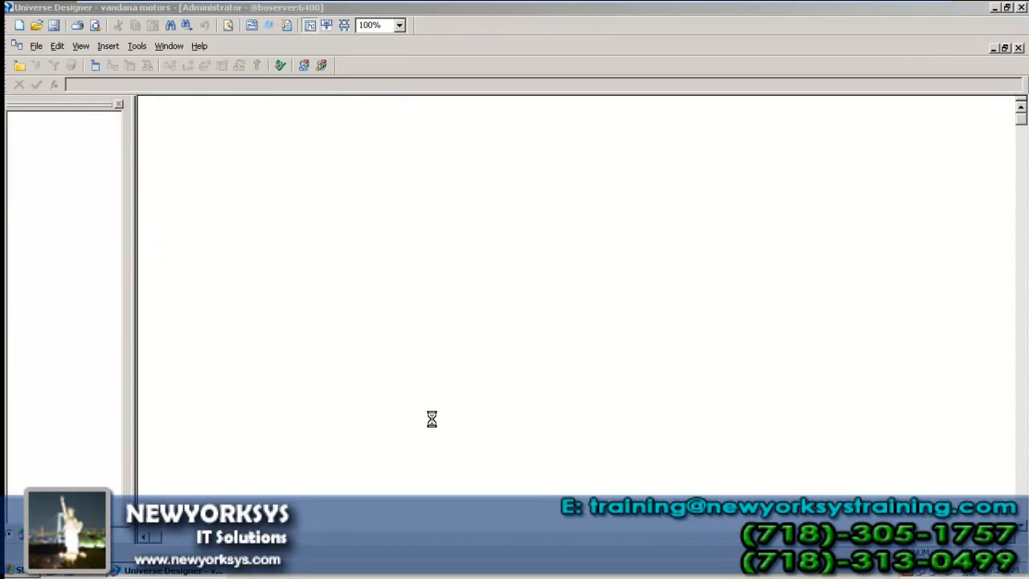
left_click(677, 330)
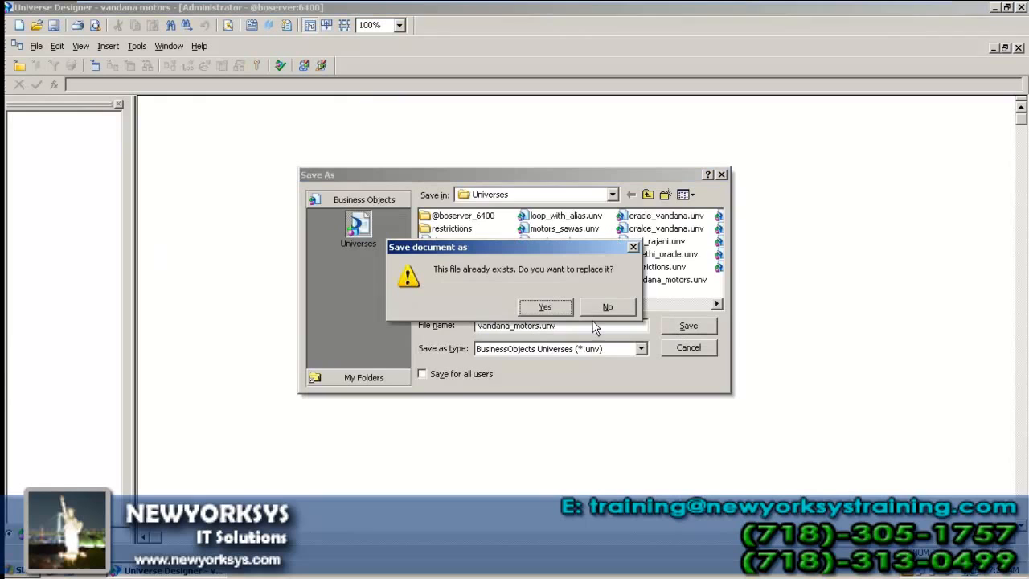
left_click(545, 306)
Step: Insert the Customer, Orders and Orders Detail tables from the Table Browser
right_click(478, 259)
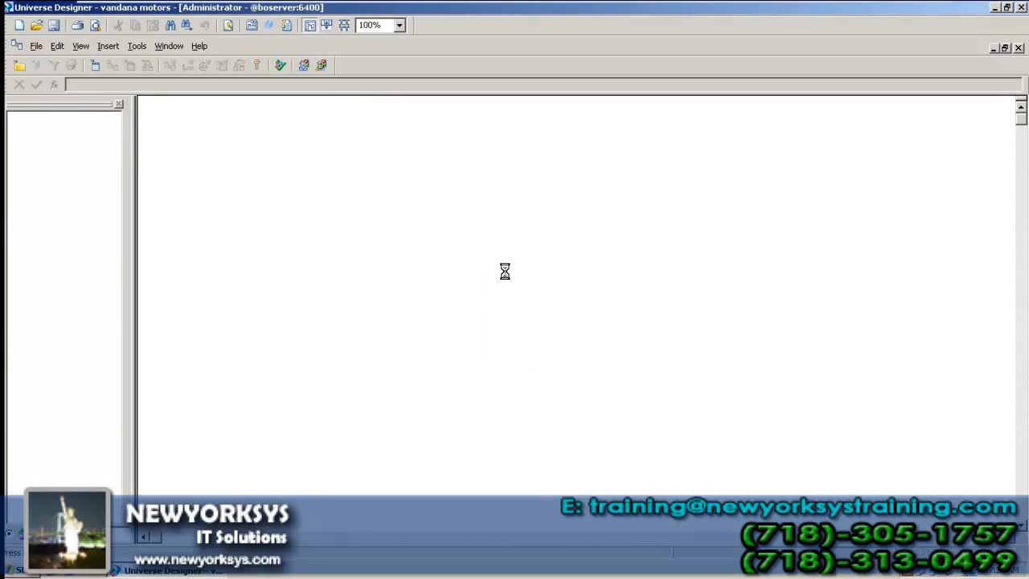
left_click(140, 244)
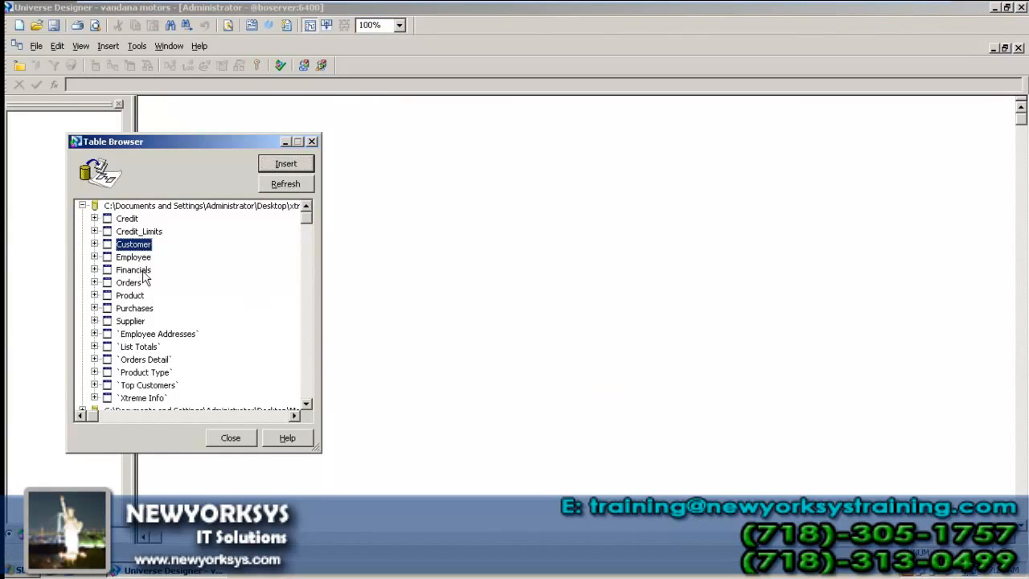
left_click(138, 282, "ctrl")
left_click(146, 360, "ctrl")
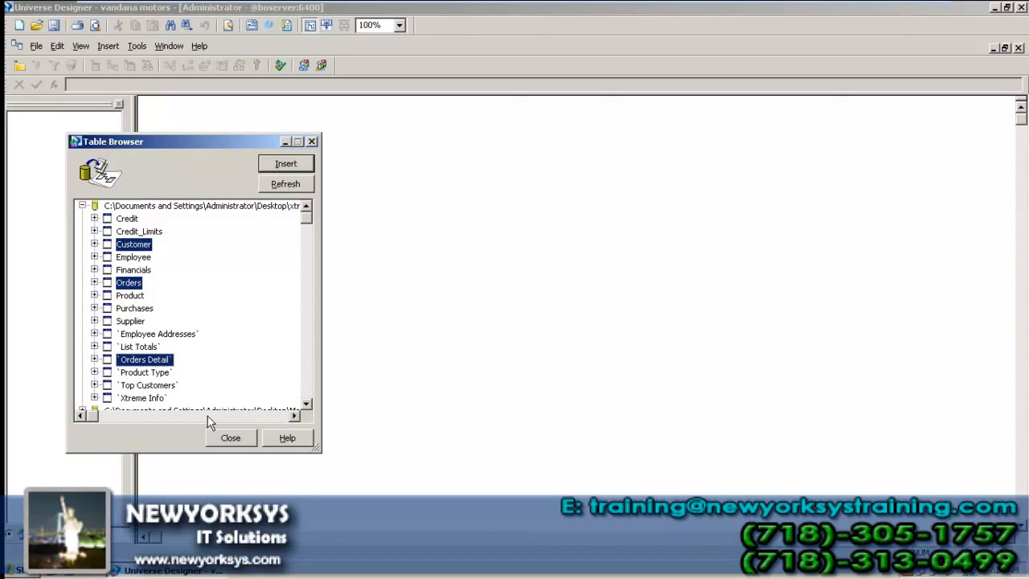
left_click(291, 165)
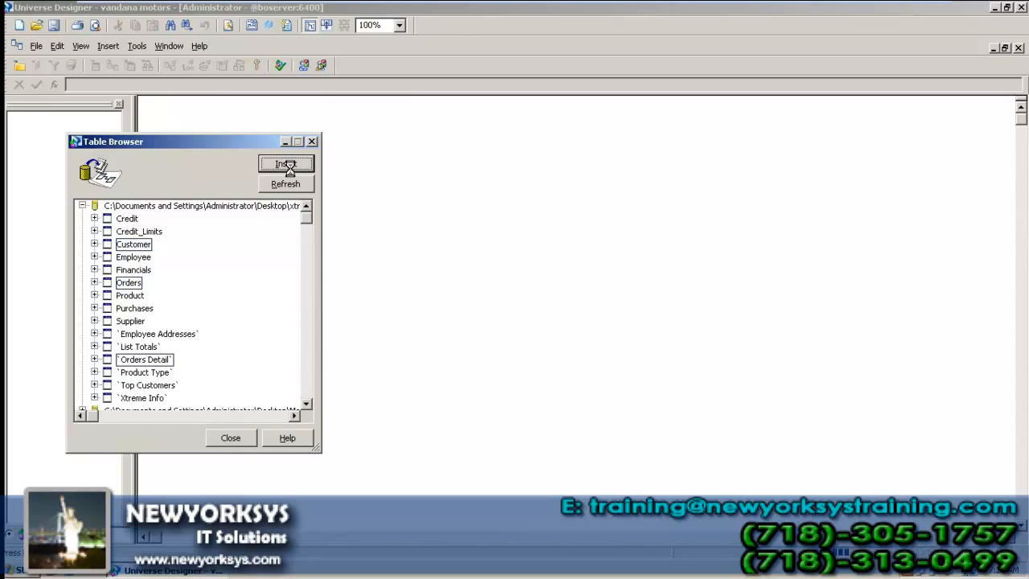
left_click(237, 438)
left_click(237, 444)
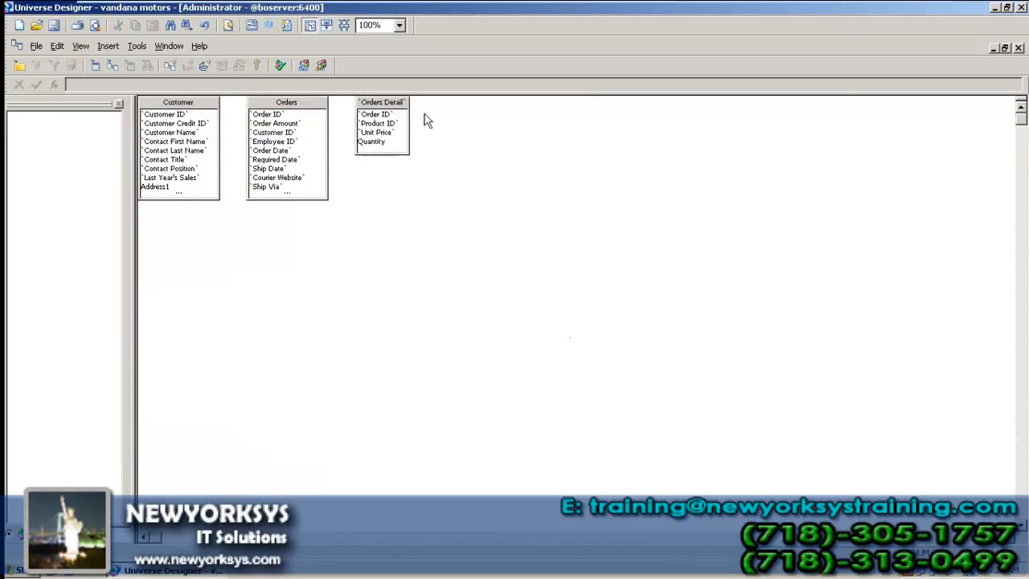
Step: Spread the three tables apart, lengthen Orders and Customer, then close the universe
left_click_drag(432, 110, 613, 156)
left_click_drag(291, 107, 408, 117)
left_click_drag(200, 110, 272, 285)
left_click_drag(579, 157, 658, 149)
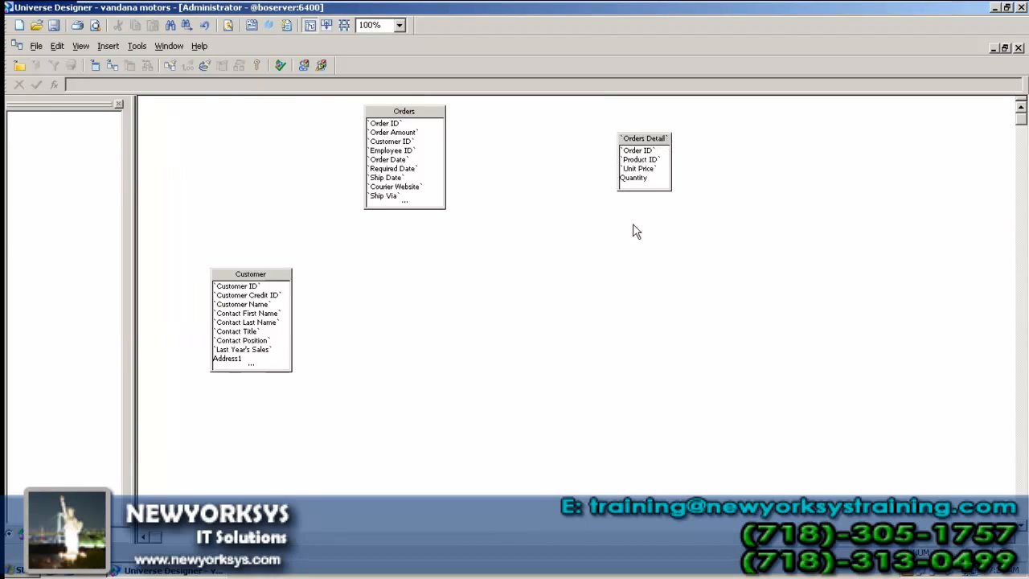
left_click_drag(434, 207, 434, 237)
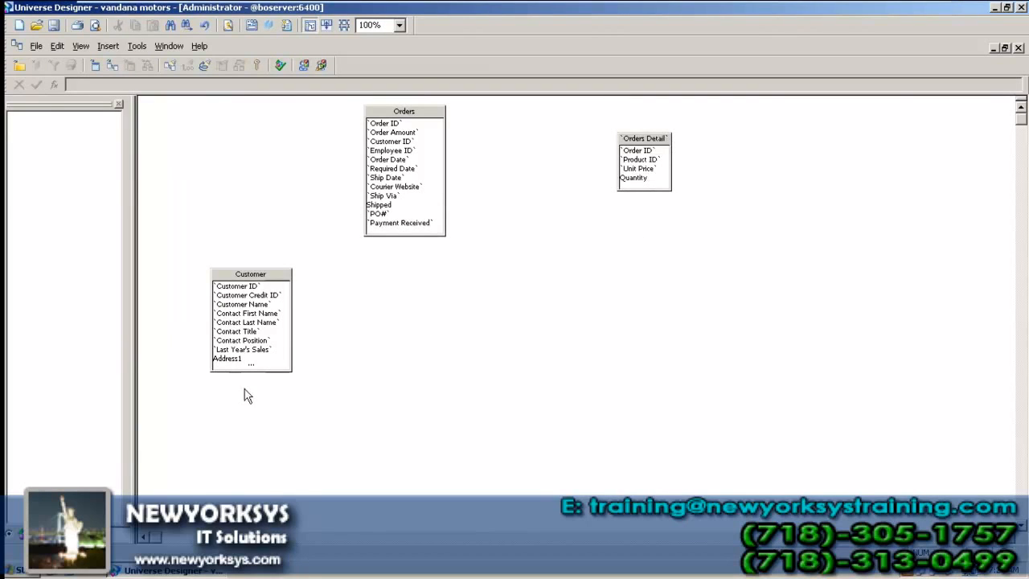
left_click_drag(251, 370, 264, 454)
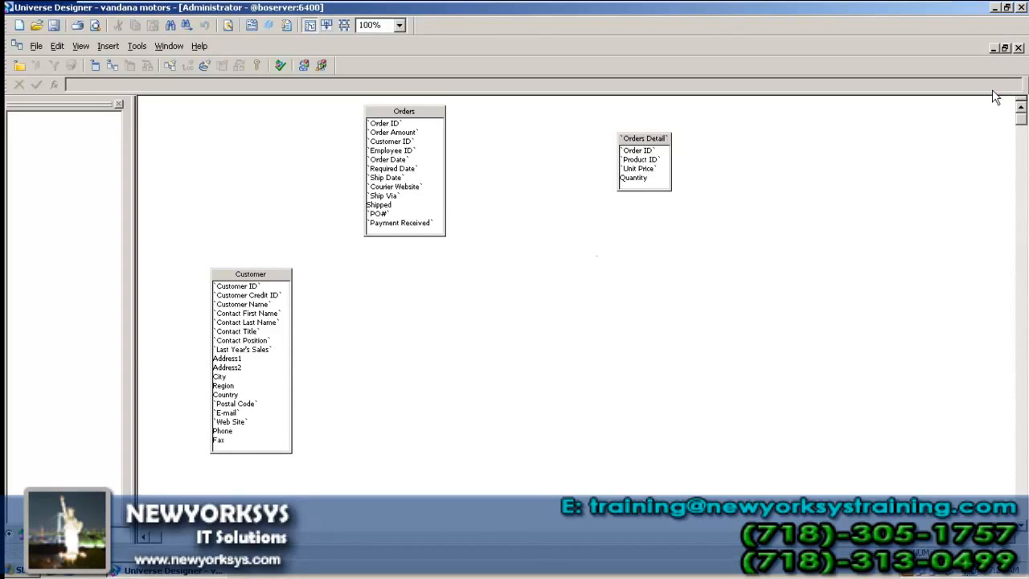
left_click(1018, 48)
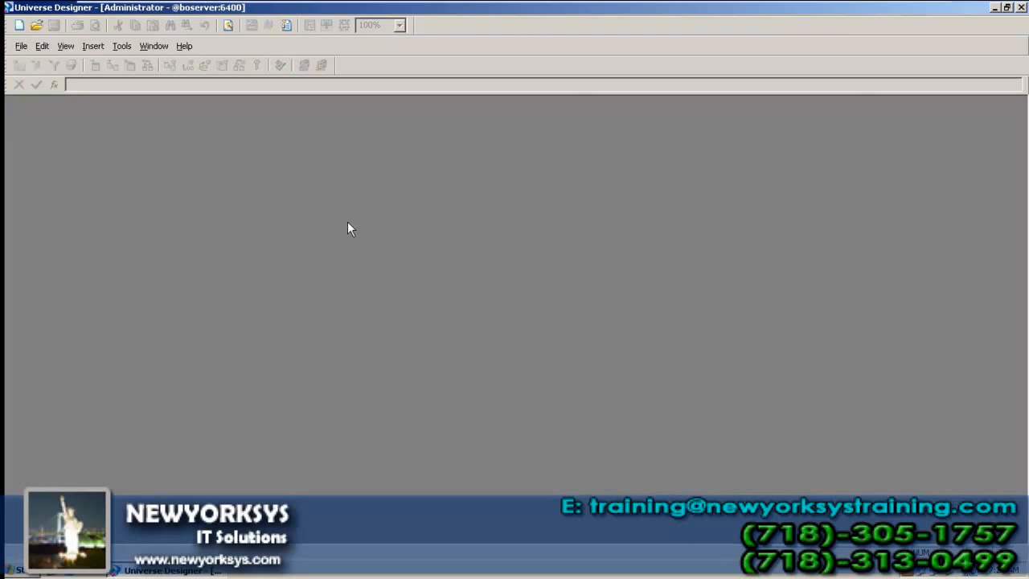
mouse_move(666, 2)
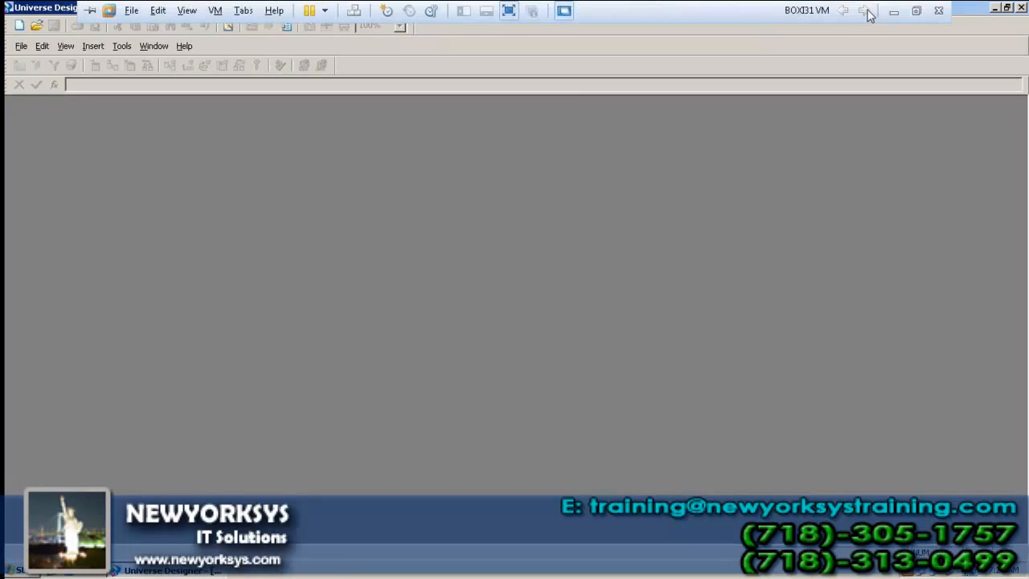
left_click(893, 11)
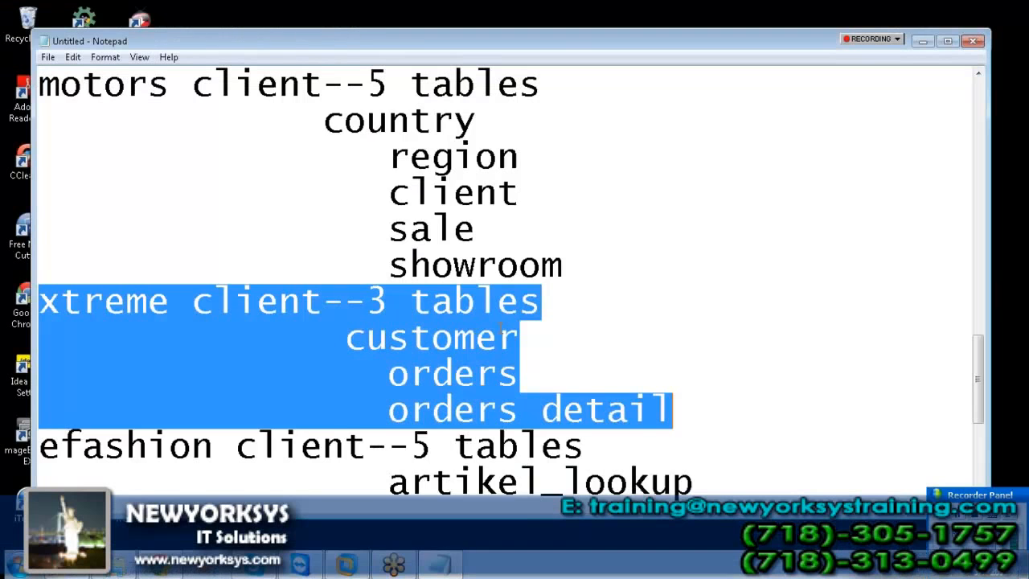
left_click(475, 373)
scroll(555, 386, "down", 2)
left_click_drag(40, 228, 740, 418)
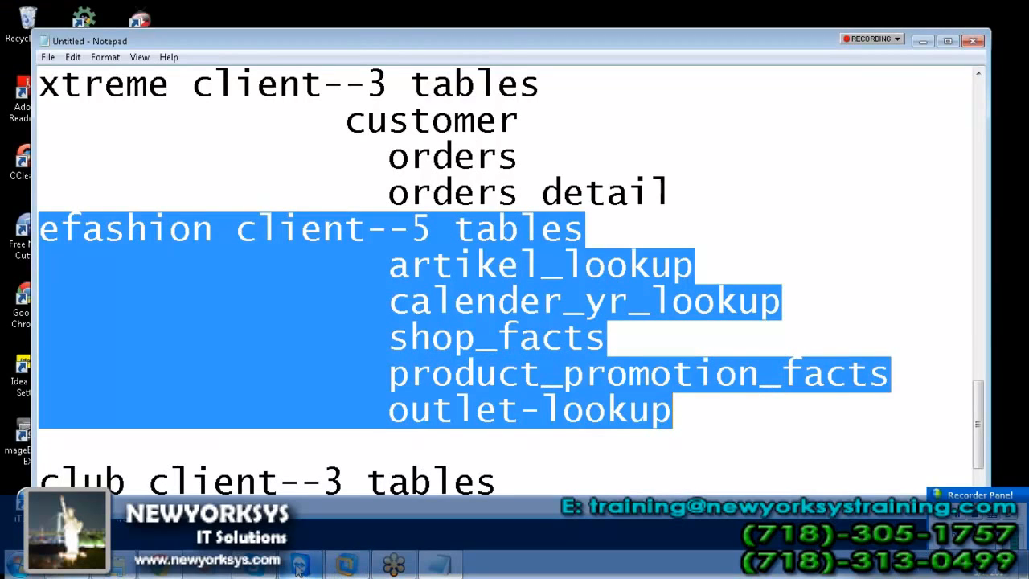
Step: Create a new universe named vandana fashion on the efashion connection
left_click(335, 562)
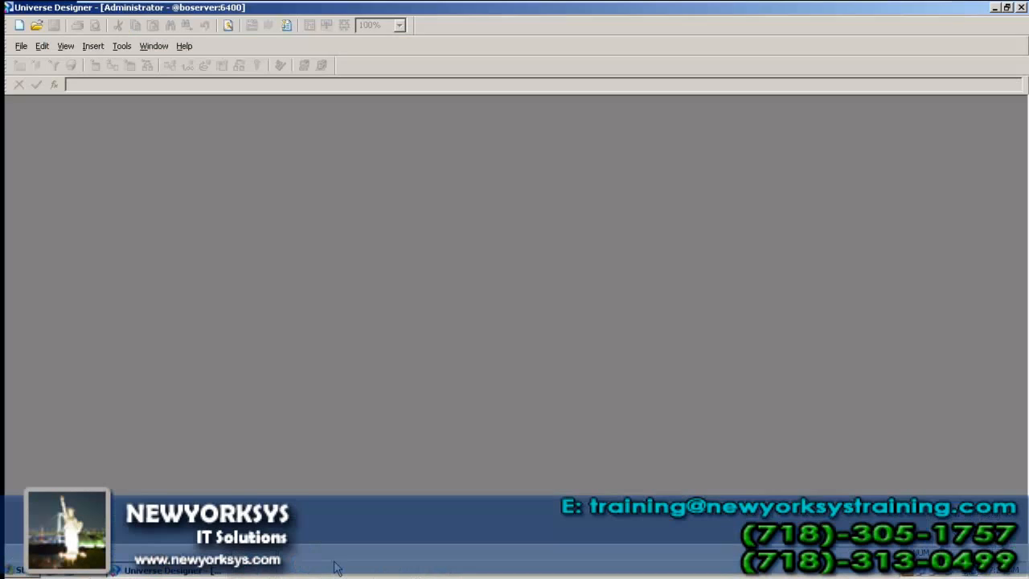
left_click(21, 45)
left_click(32, 67)
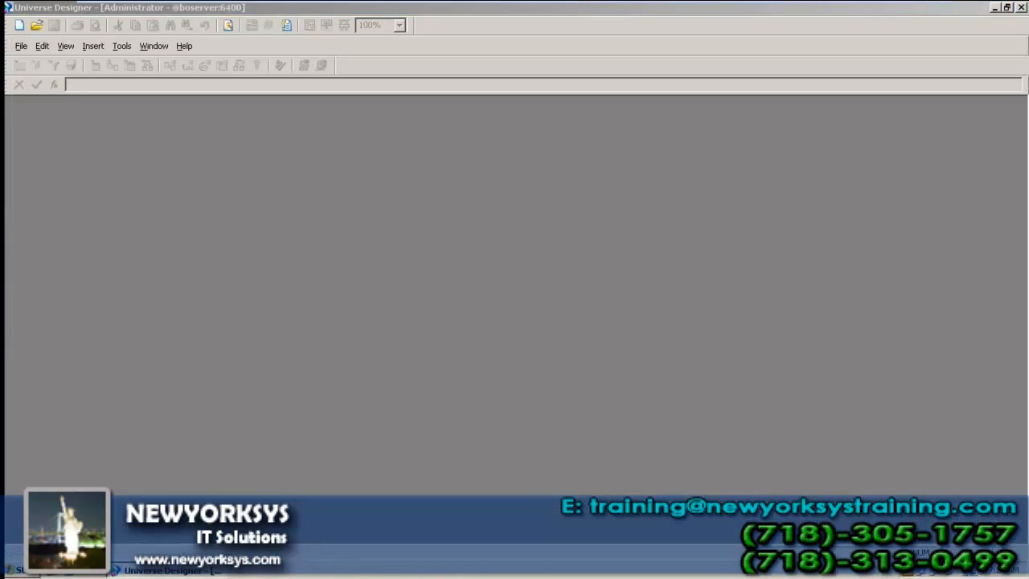
left_click_drag(472, 243, 4, 274)
type("vandana f")
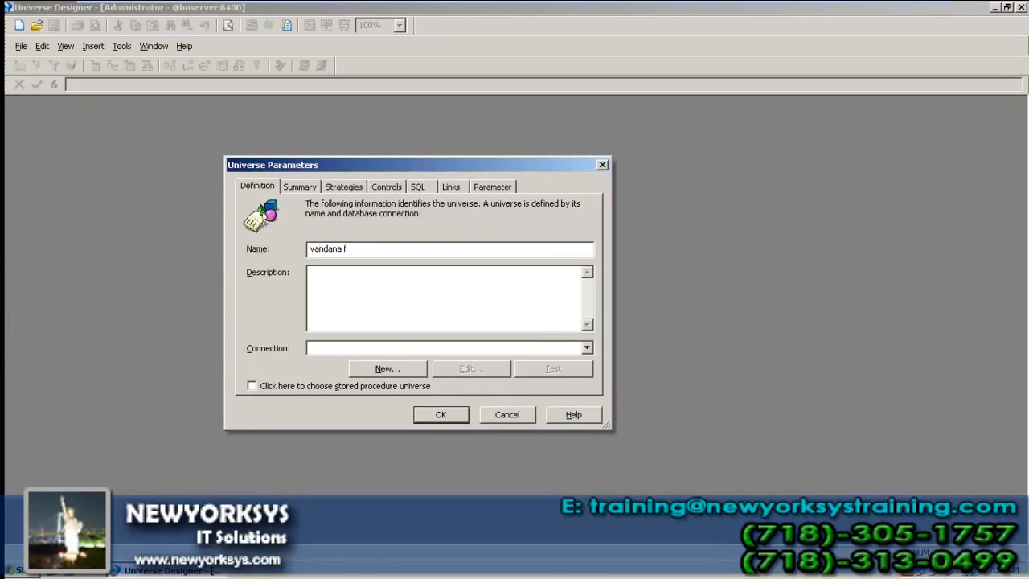
key("Tab")
key("Tab")
key("Tab")
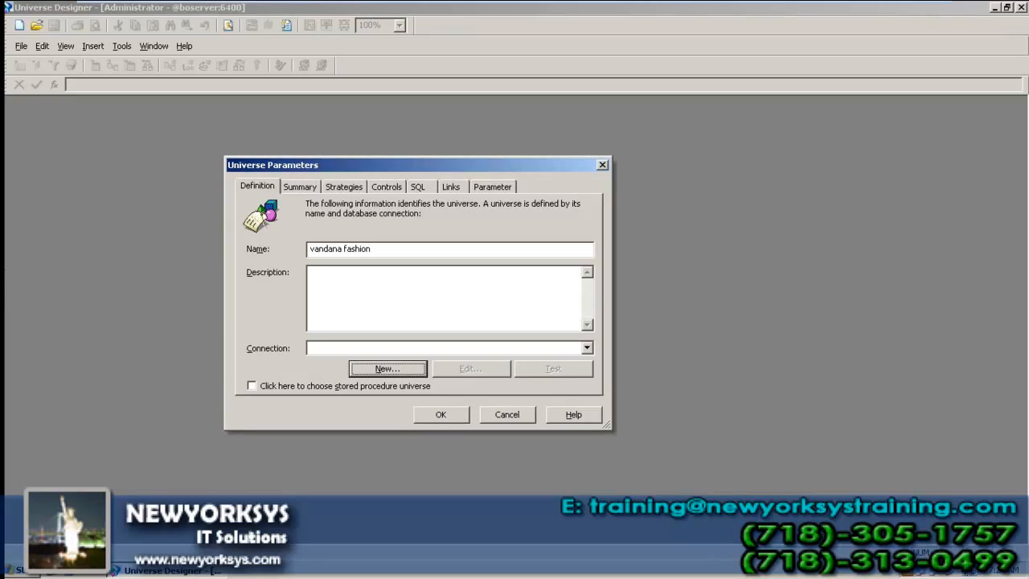
left_click(587, 347)
scroll(466, 395, "down", 3)
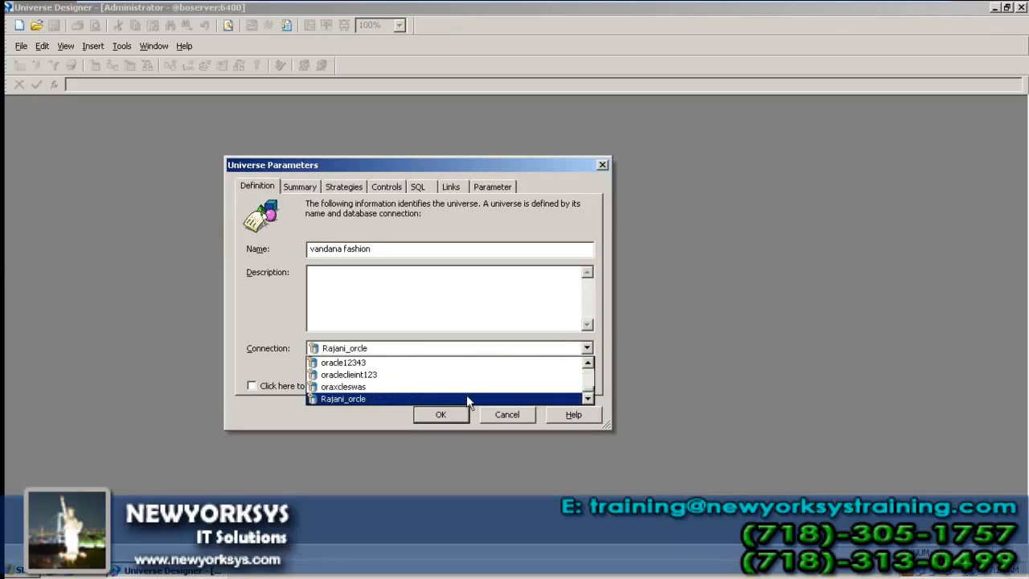
key("e")
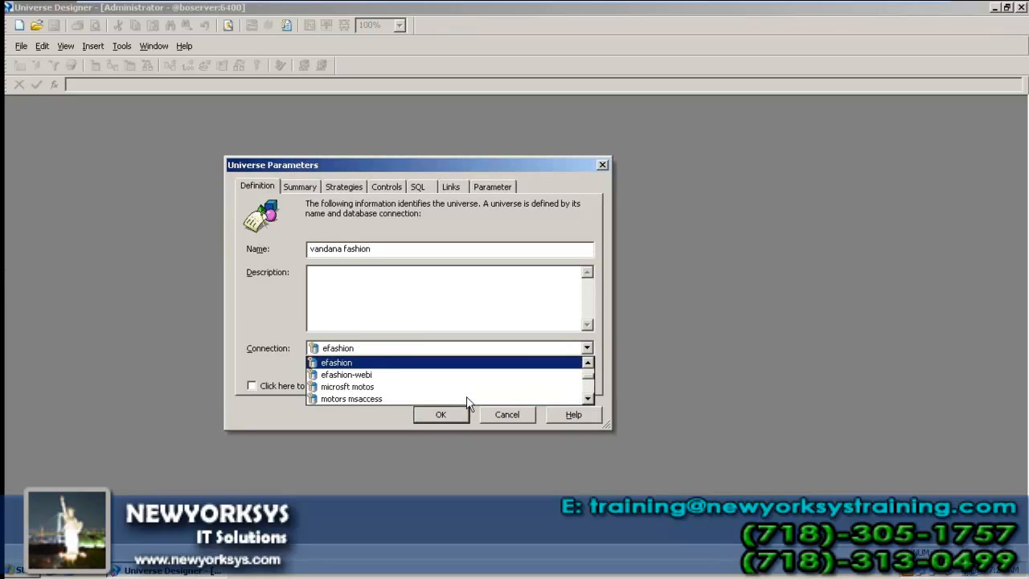
key("Return")
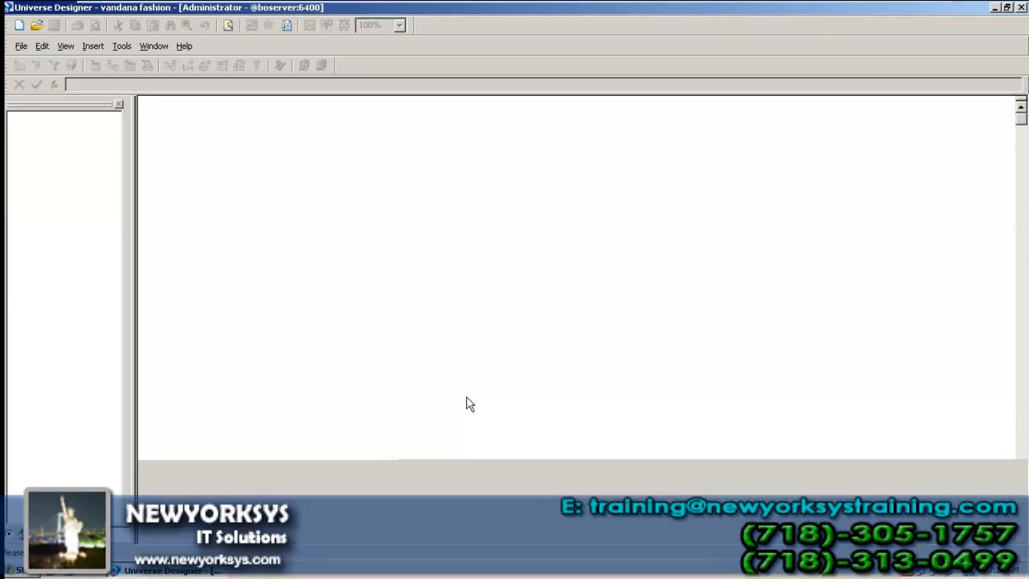
Step: Save it as vandana_fashion.unv, list its tables, and select Article_lookup
key("ctrl+s")
left_click(688, 323)
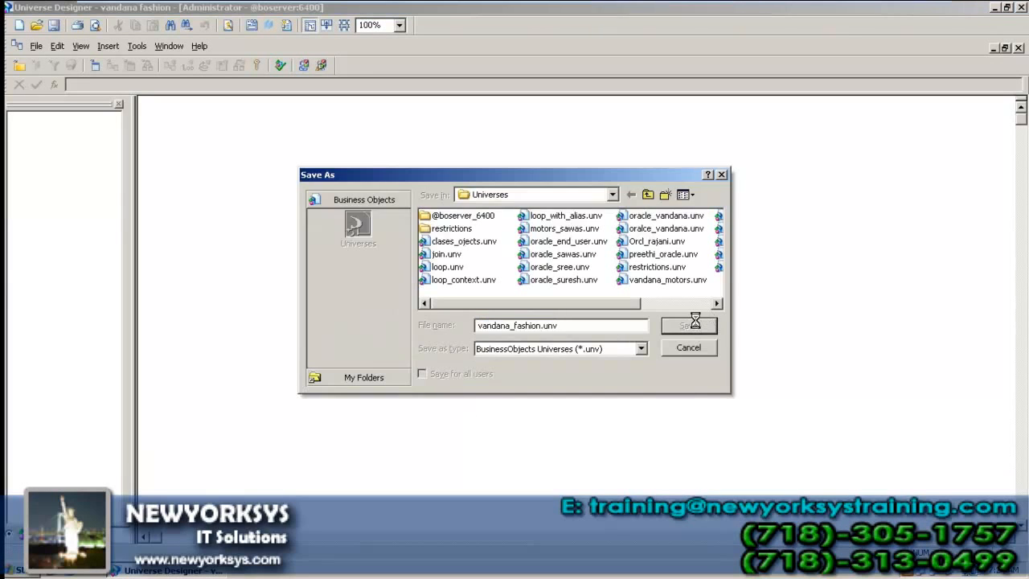
right_click(673, 297)
left_click(687, 300)
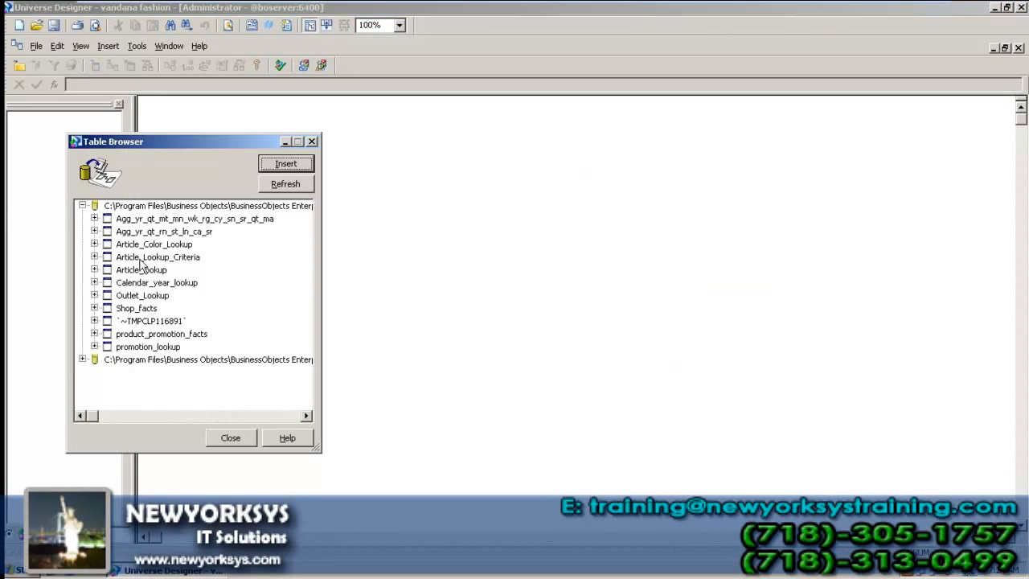
left_click(146, 270)
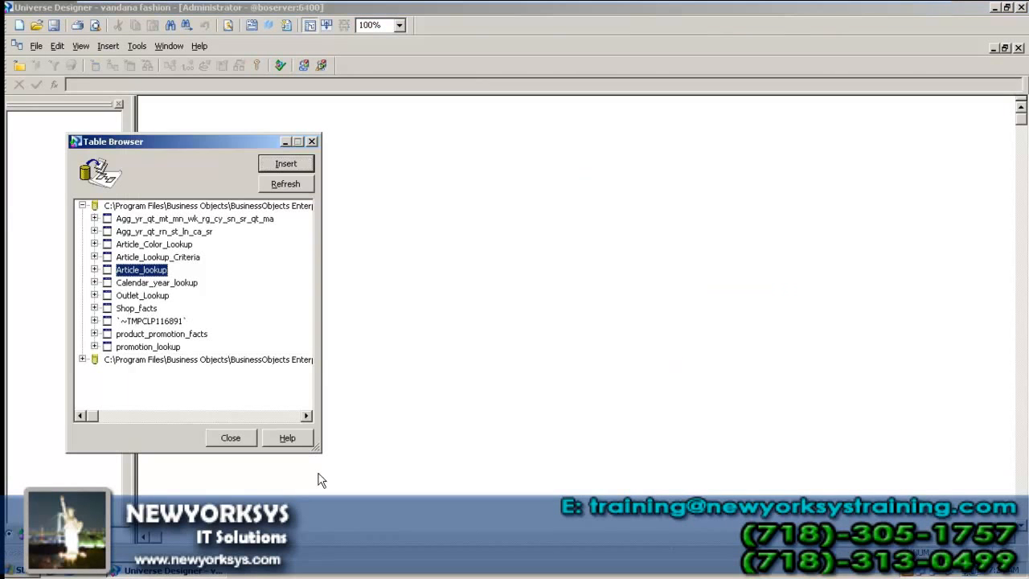
Step: Insert Calendar_year_lookup, Shop_facts, product_promotion_facts and Outlet_Lookup with the other chosen tables into vandana fashion
left_click(192, 288, "ctrl")
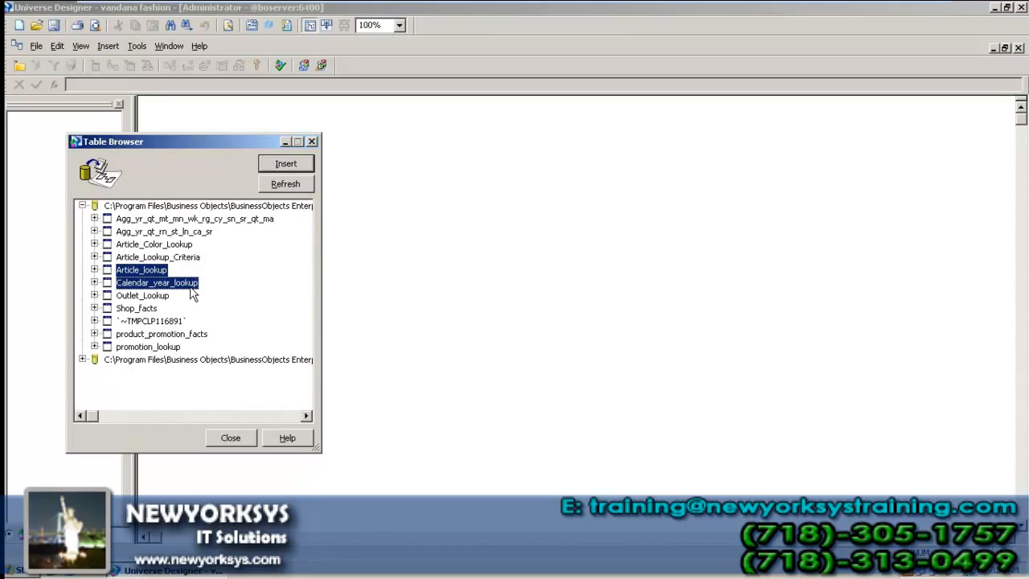
left_click(144, 309, "ctrl")
left_click(151, 334, "ctrl")
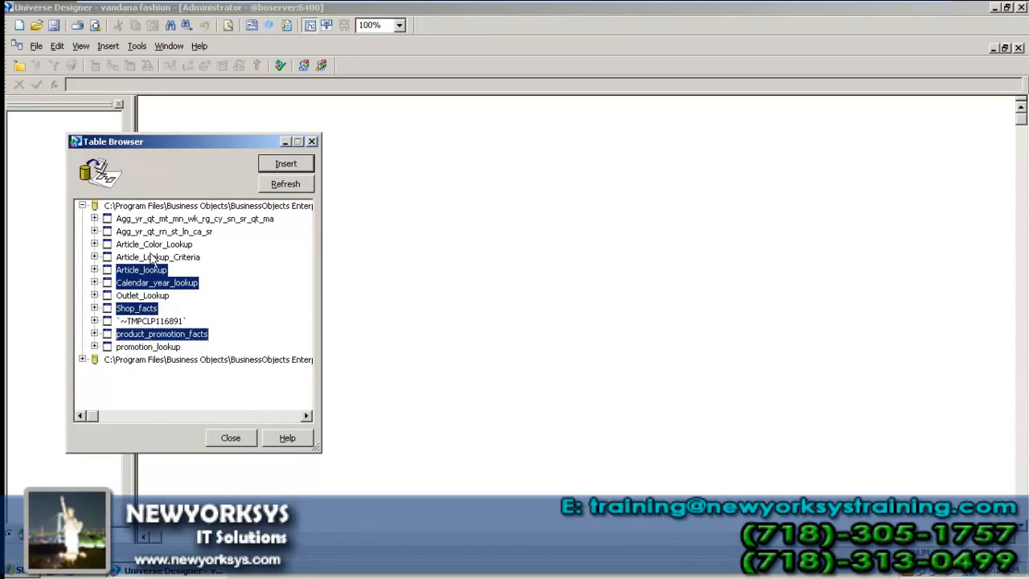
left_click(143, 296, "ctrl")
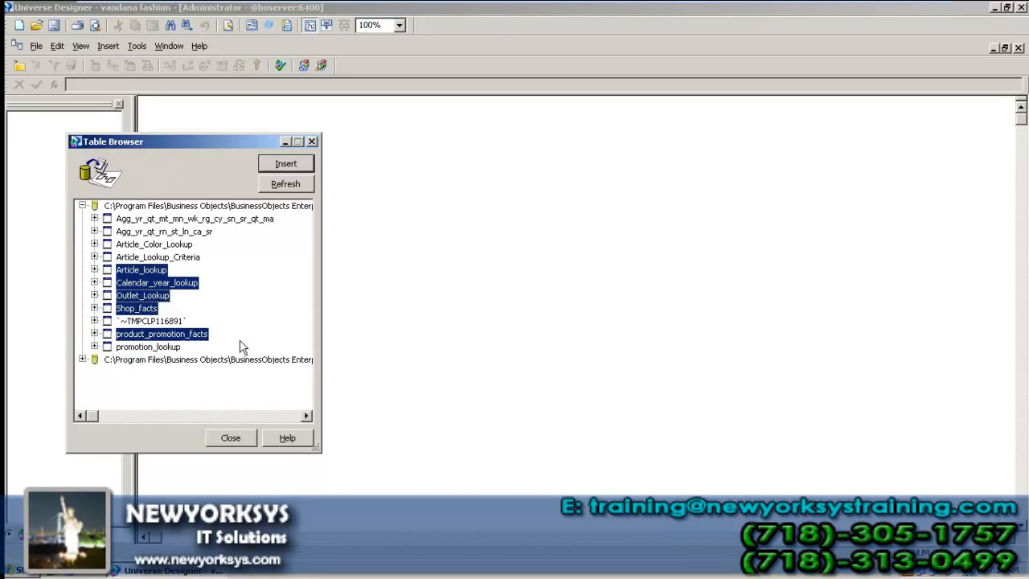
left_click(289, 165)
left_click(252, 442)
left_click(252, 447)
Step: Zoom the table diagram to 150%, then close the universe without saving
left_click(399, 26)
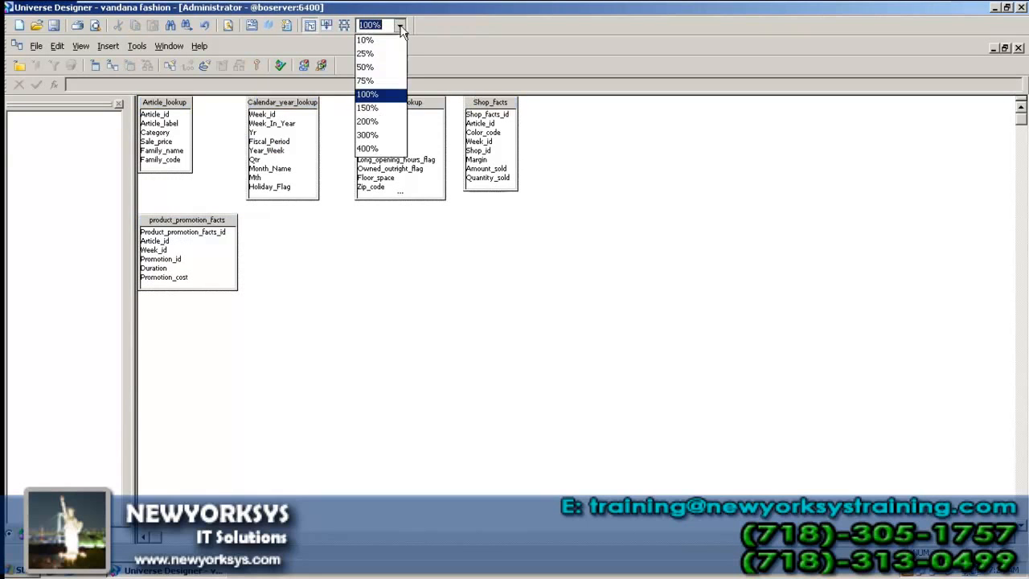
left_click(368, 108)
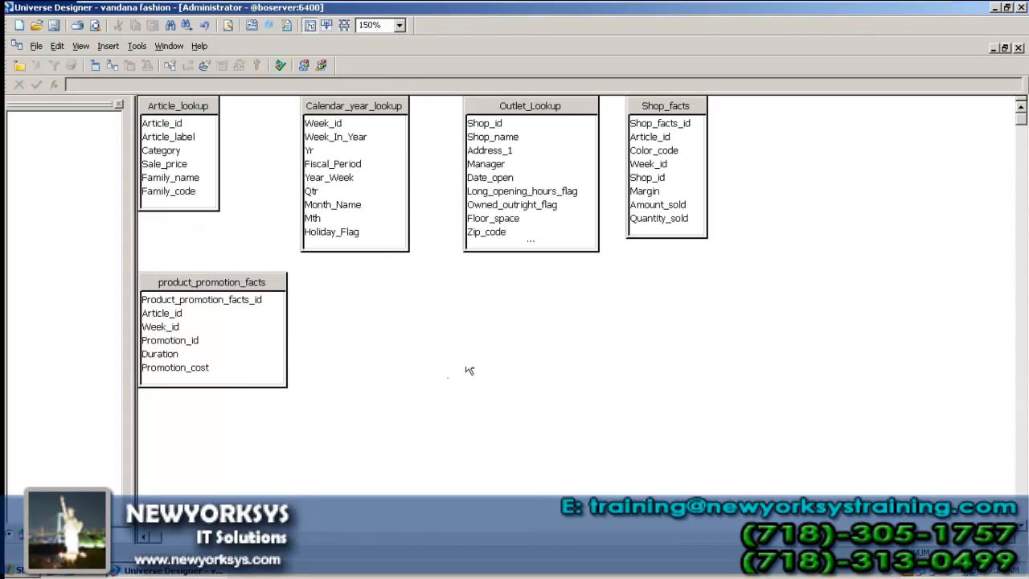
left_click(1018, 48)
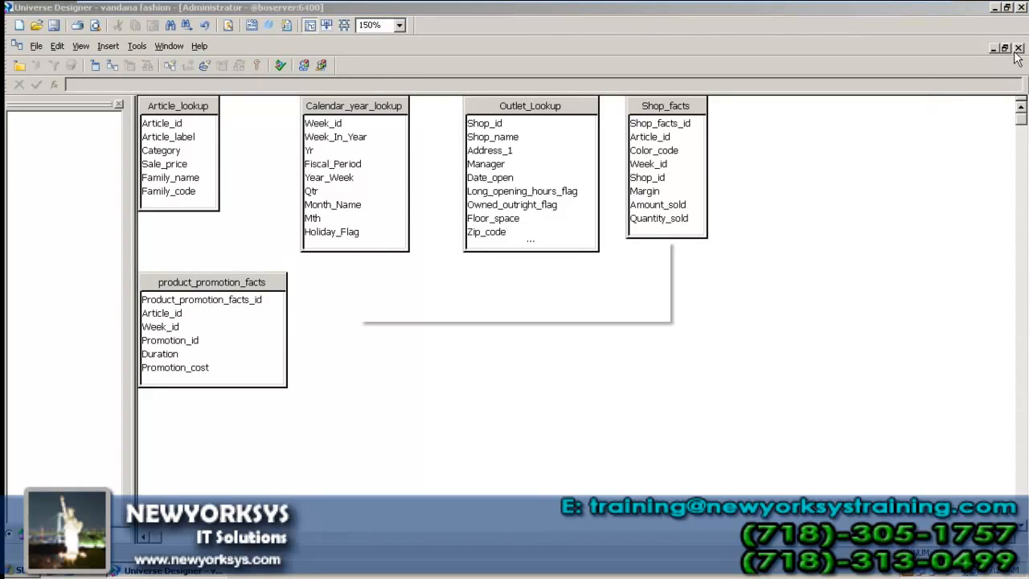
left_click(517, 309)
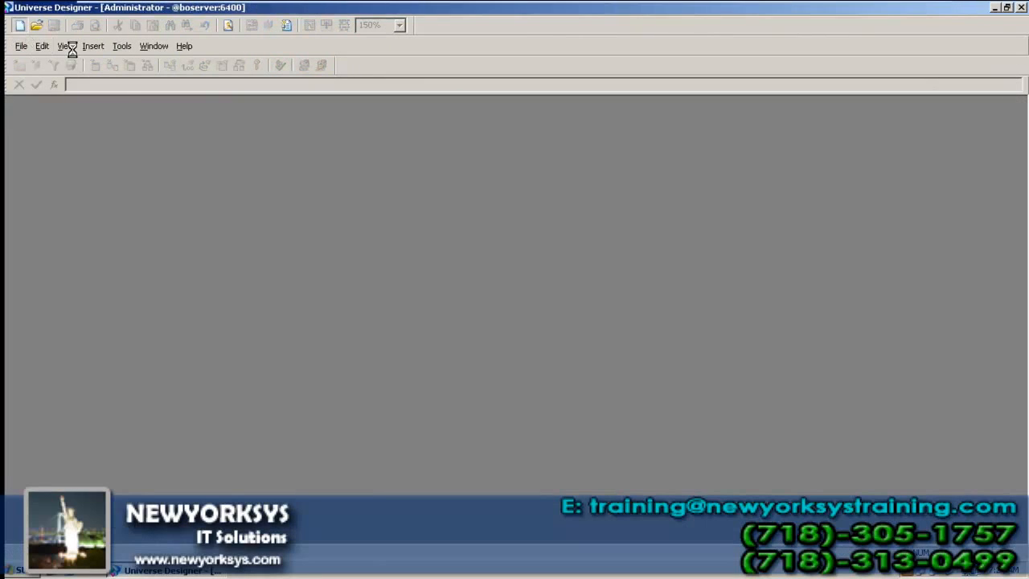
Step: Create a new universe named vandana ilsnad on the club connection and save it as vandana_ilsnad.unv
key("ctrl+n")
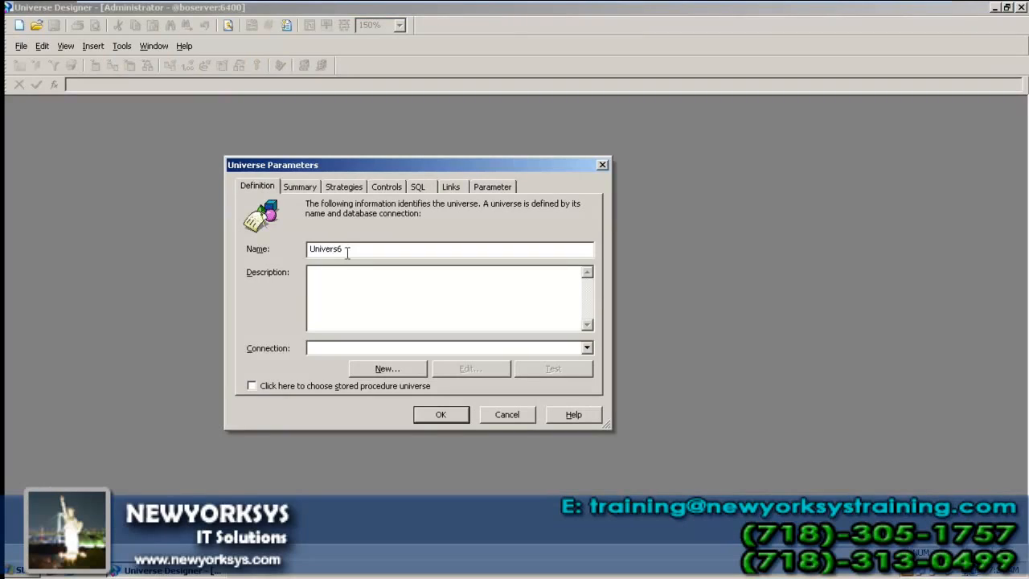
double_click(348, 252)
type("vandana ilsnad")
left_click(587, 347)
left_click(486, 373)
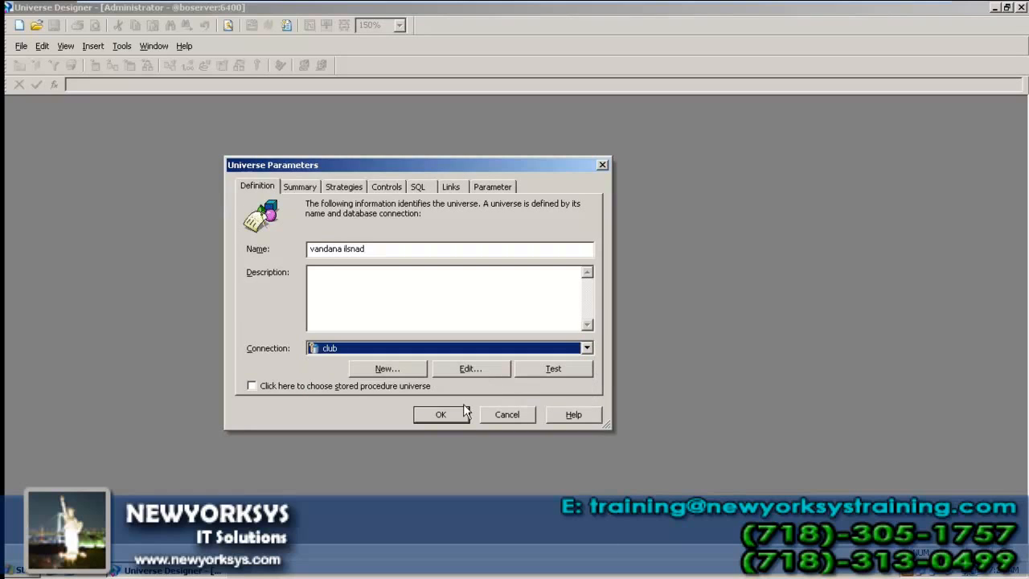
left_click(460, 411)
key("ctrl+s")
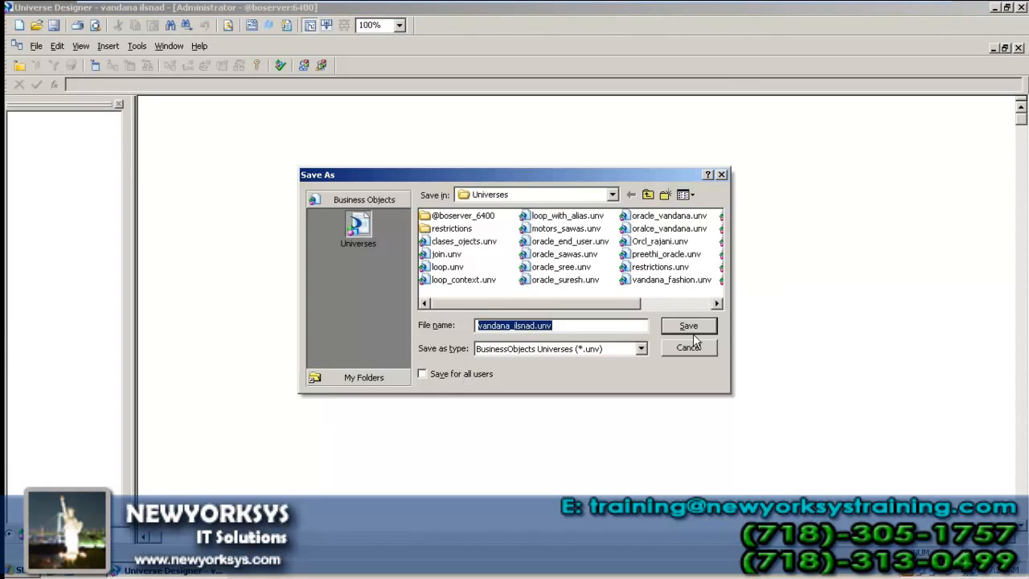
left_click(691, 331)
Step: Insert the Country, Region and Resort tables into the universe
right_click(696, 317)
left_click(712, 321)
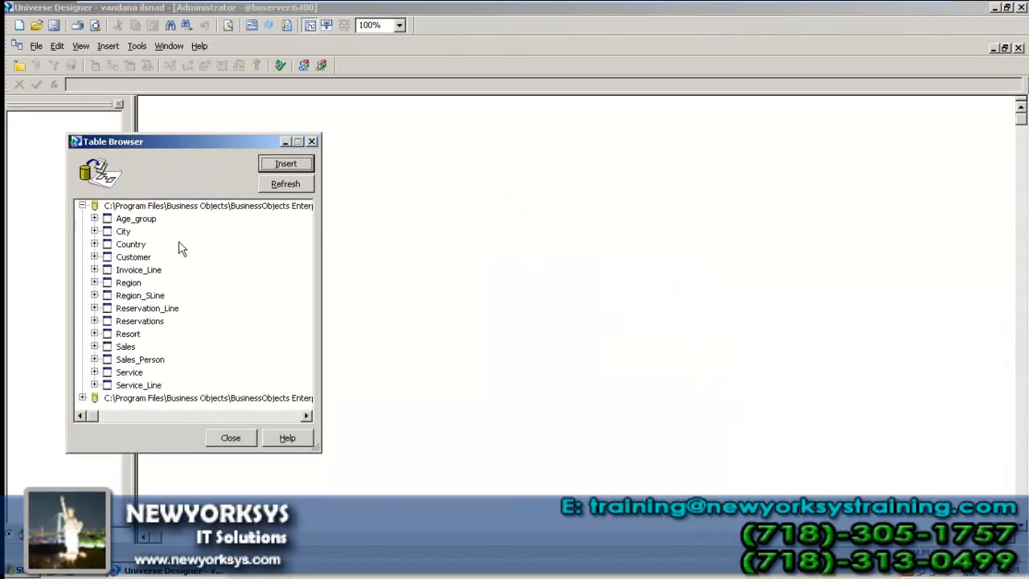
left_click(133, 245)
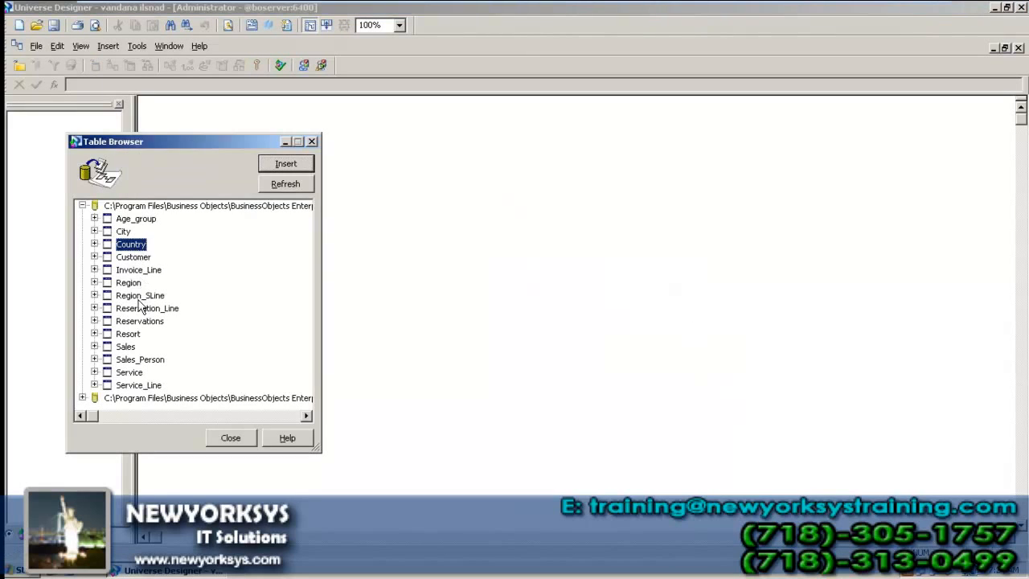
left_click(129, 282, "ctrl")
left_click(127, 334, "ctrl")
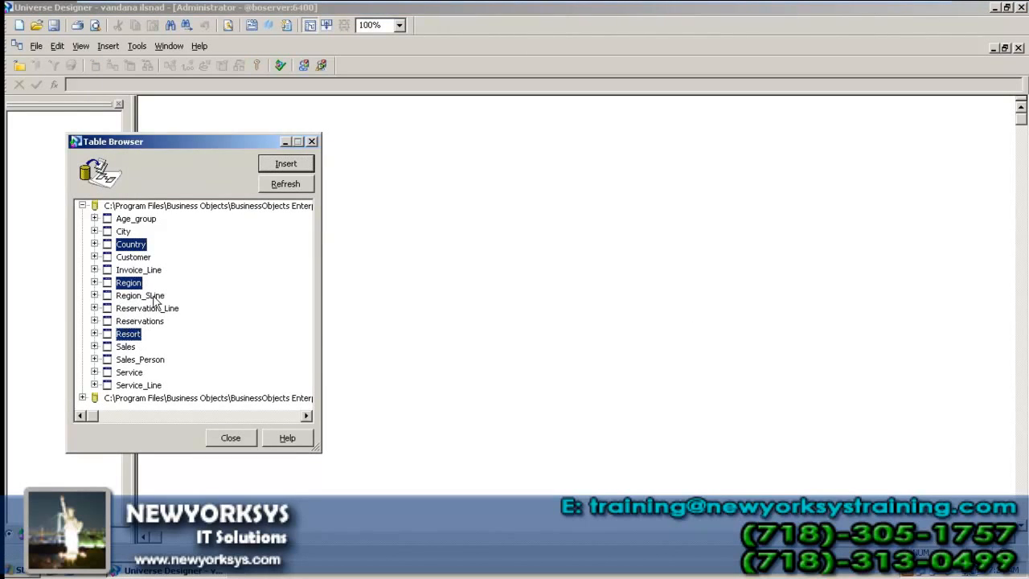
left_click(308, 163)
left_click(252, 440)
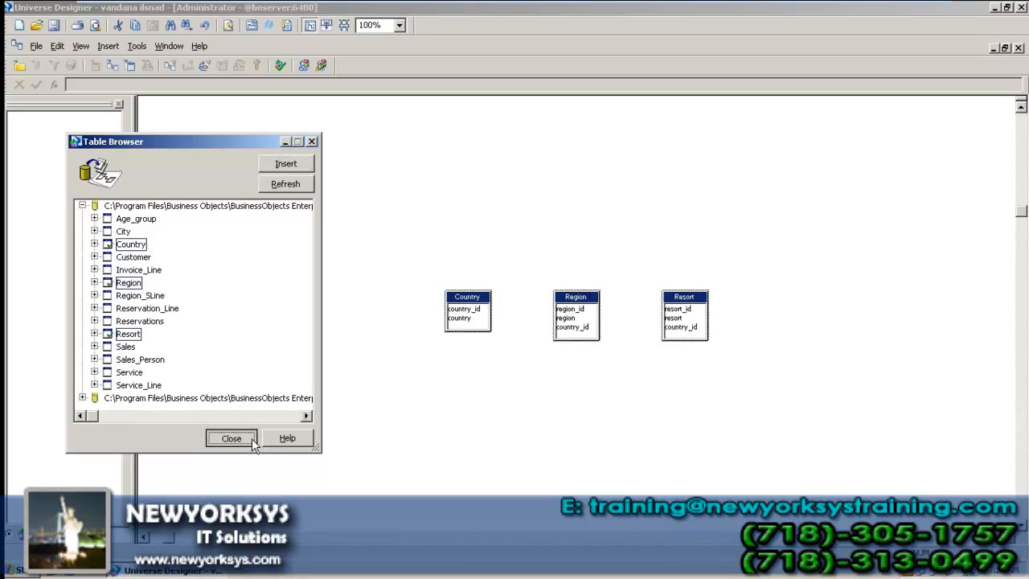
Step: Spread the three tables apart, zoom the diagram to 150%, and close the universe
left_click_drag(477, 309, 296, 227)
left_click_drag(589, 310, 508, 220)
left_click_drag(696, 304, 551, 331)
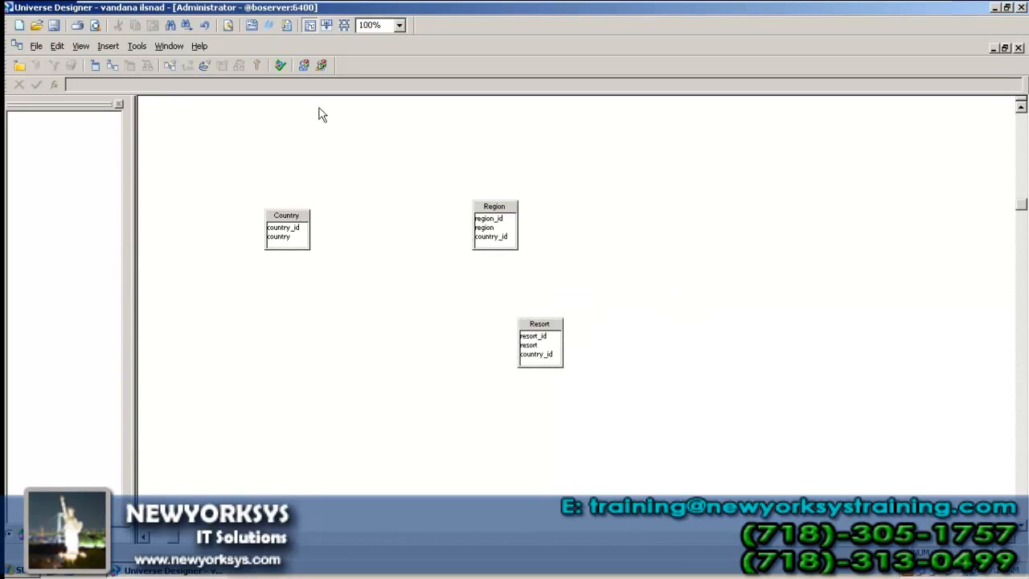
left_click(382, 26)
left_click(372, 108)
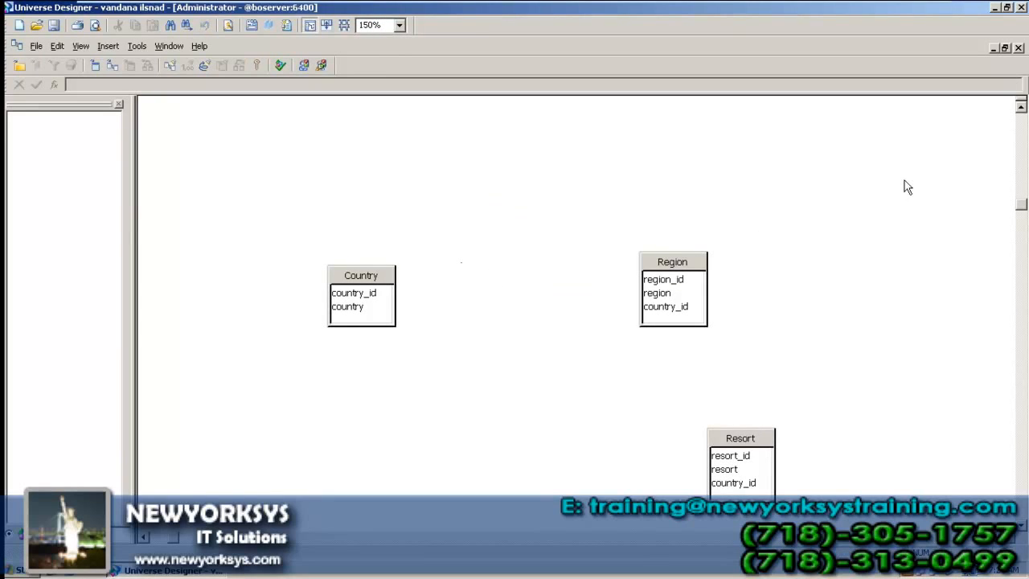
scroll(946, 239, "down", 3)
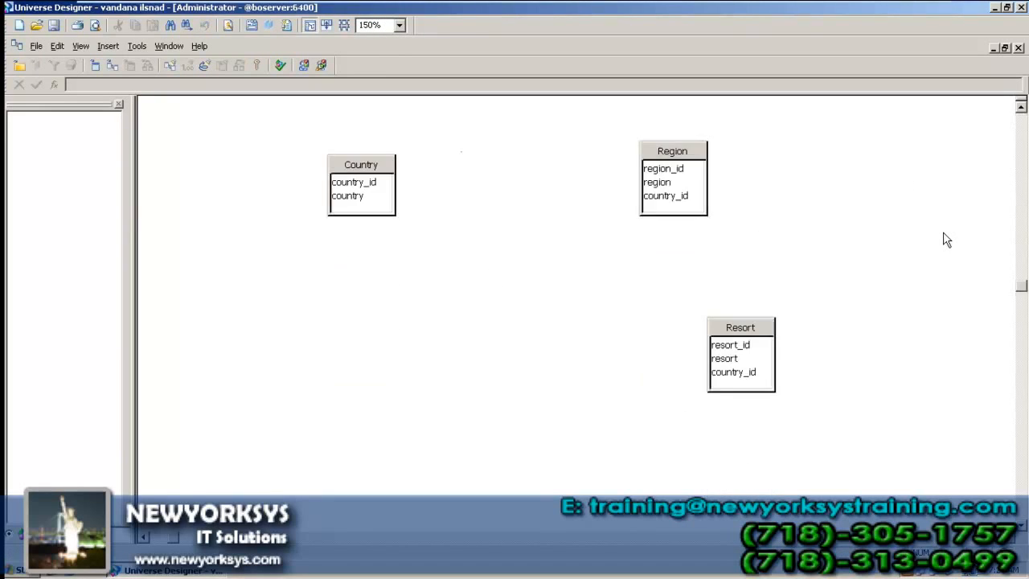
scroll(946, 239, "up", 3)
left_click(1017, 48)
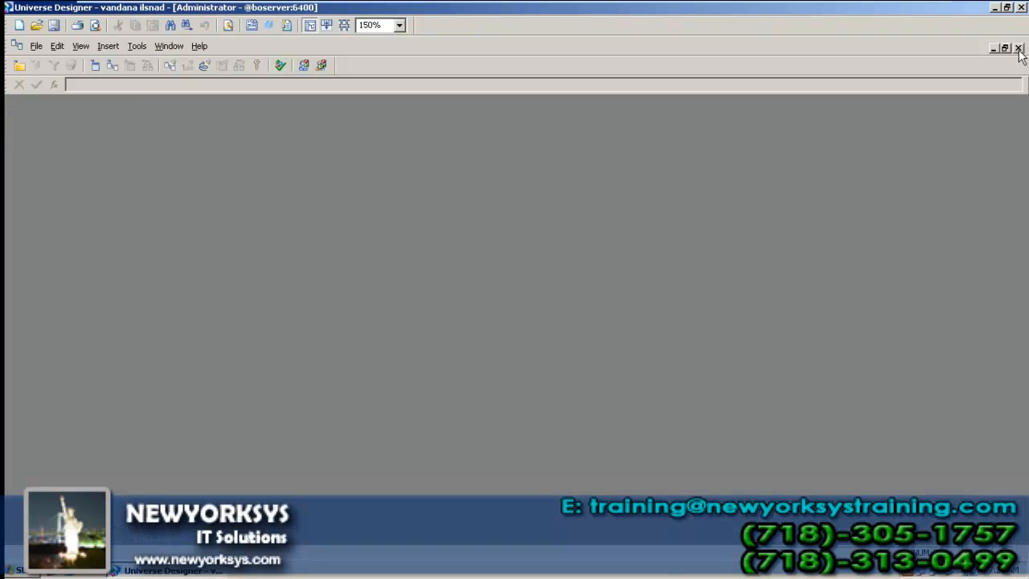
Step: Minimize the designer and virtual machine to bring the Notepad notes forward
left_click(994, 9)
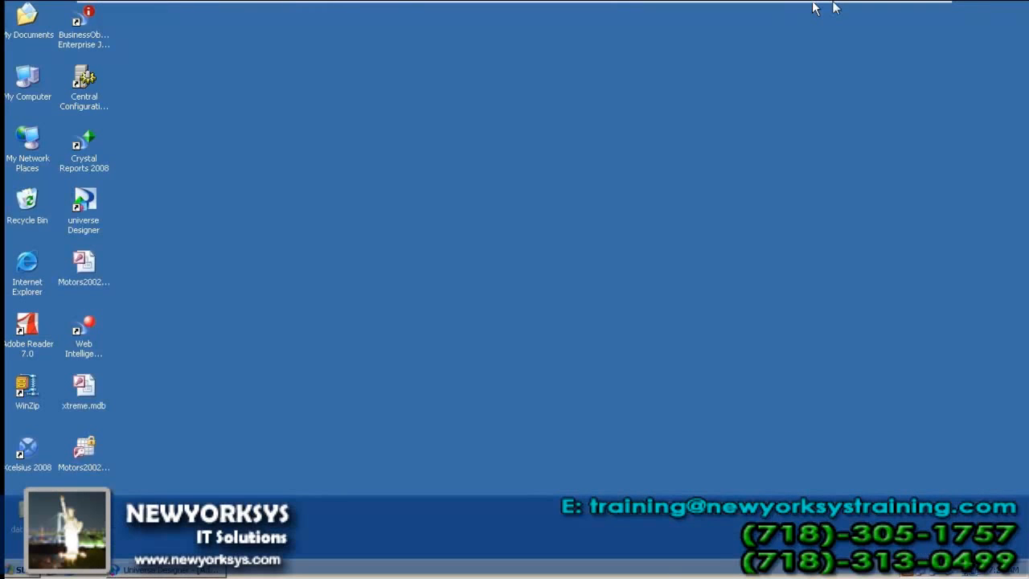
mouse_move(863, 6)
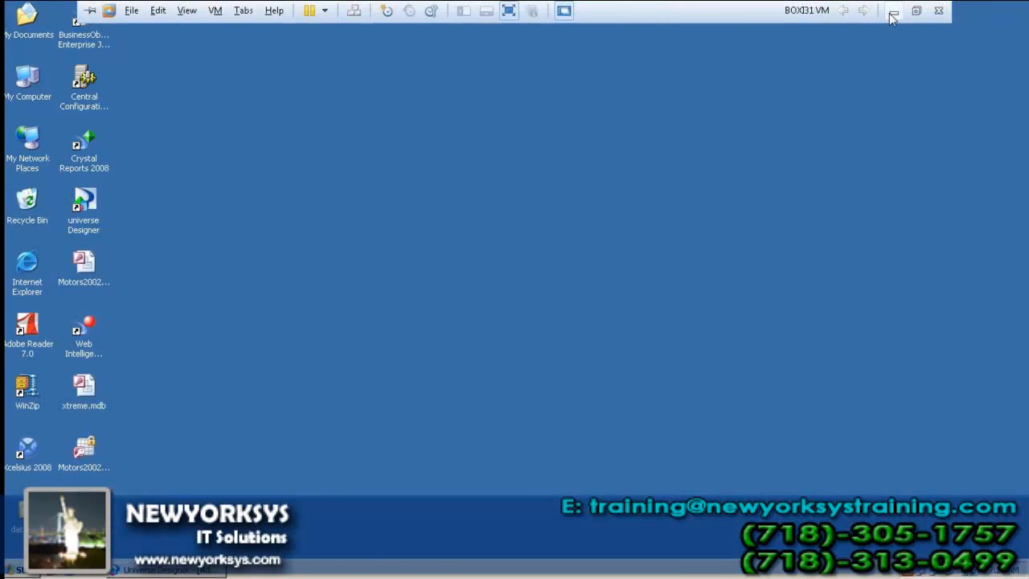
left_click(890, 18)
left_click(579, 448)
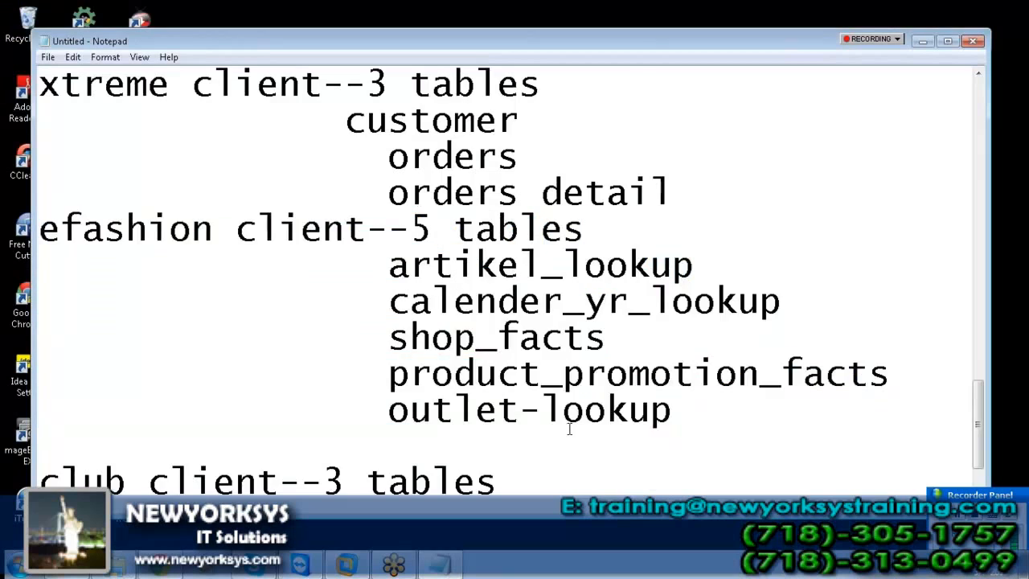
scroll(570, 425, "down", 2)
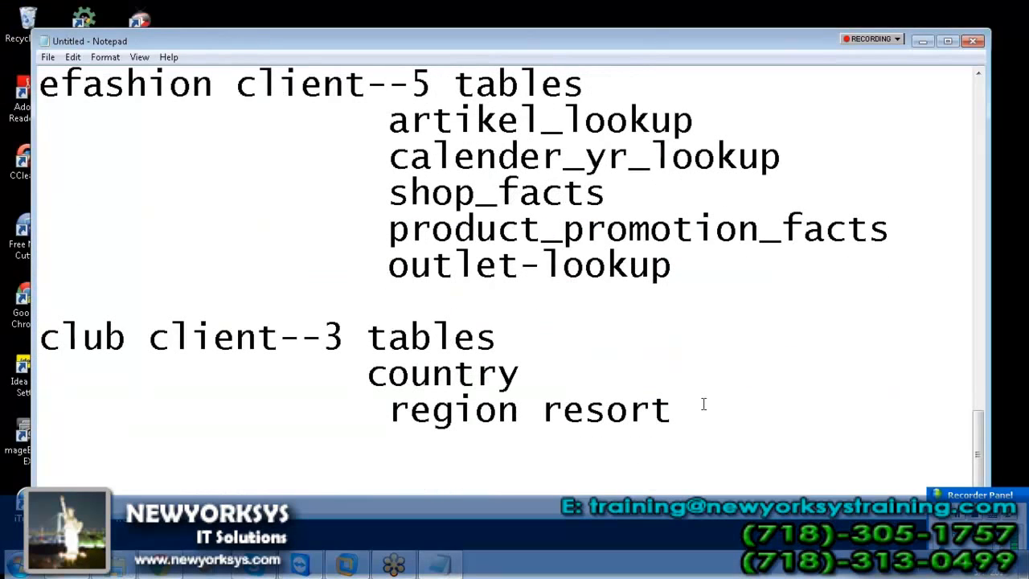
Step: Add the heading '3rd step of univ creation:' followed by 'making the joins:'
type("3rd ste")
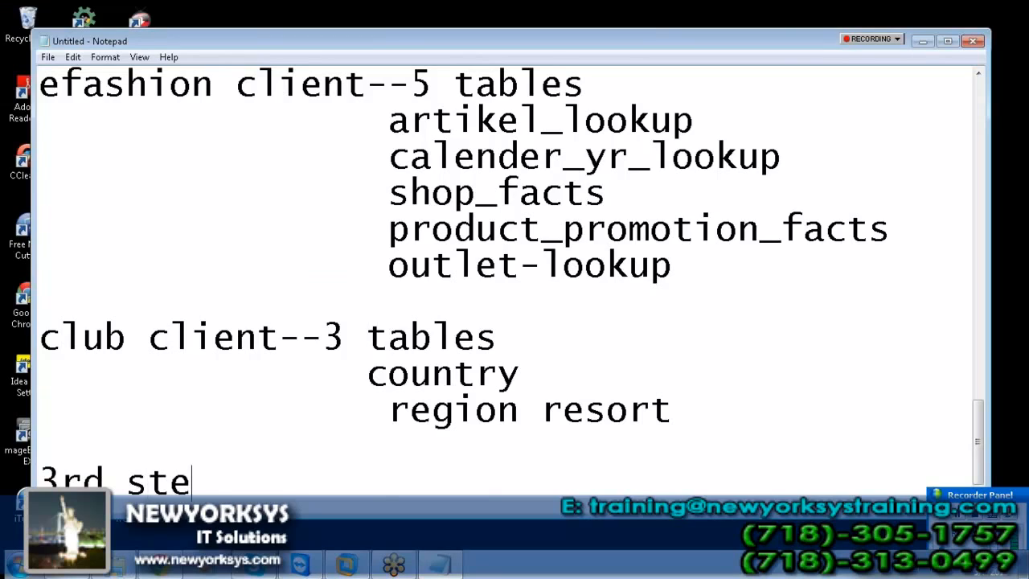
type("p of univ creatin")
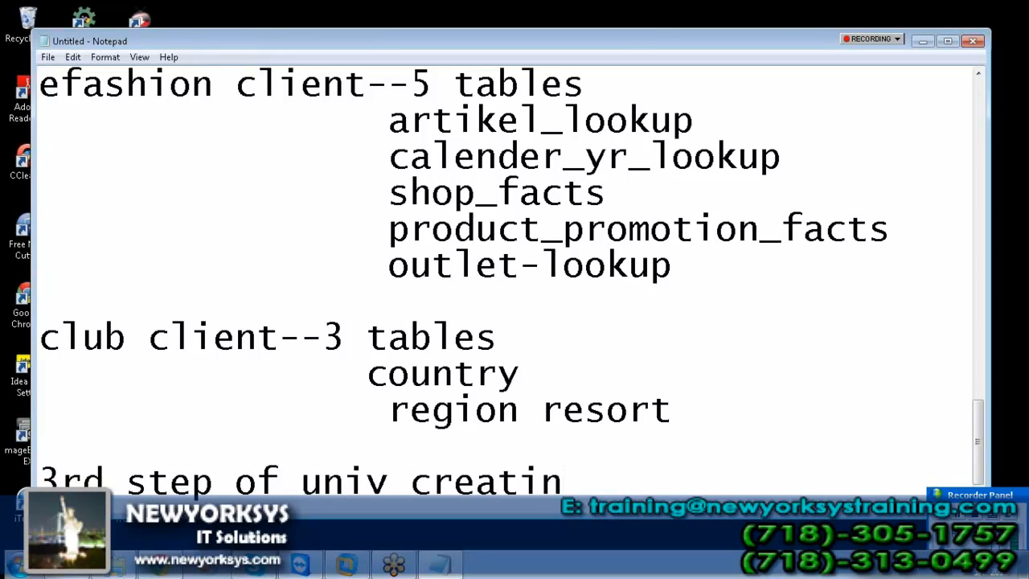
key("BackSpace")
type("on:")
key("Return")
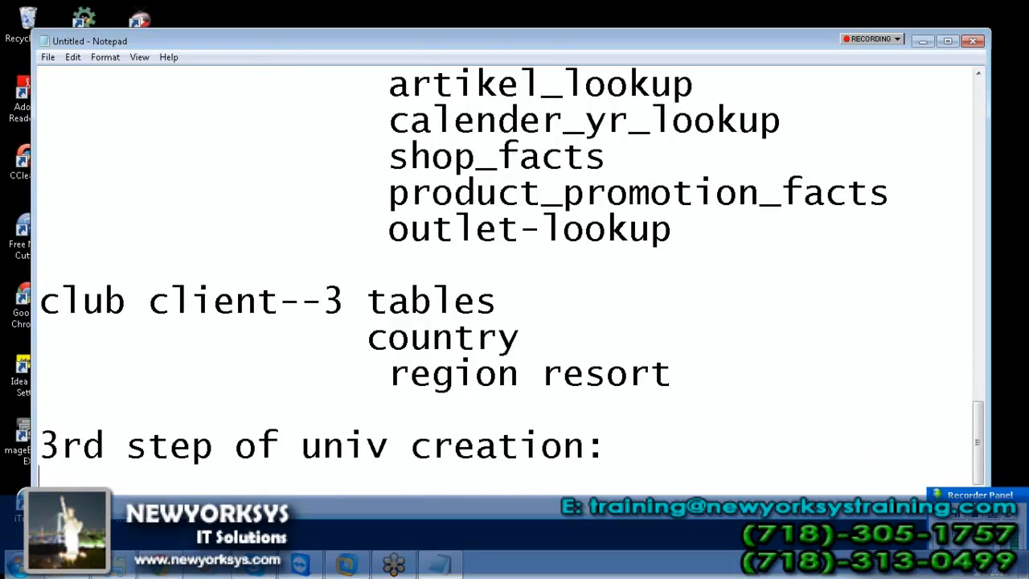
type("makin")
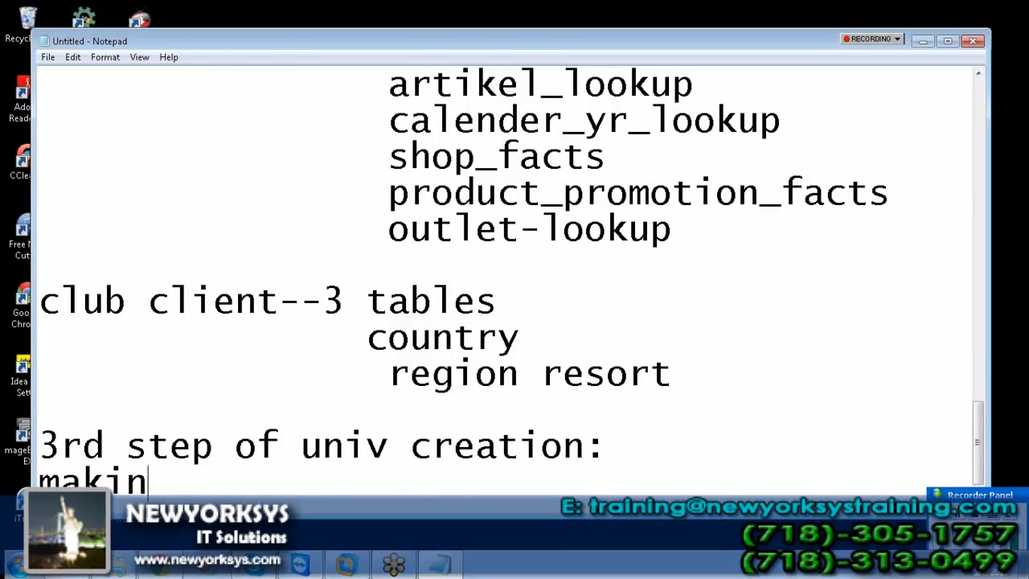
type("g tjhe")
key("BackSpace")
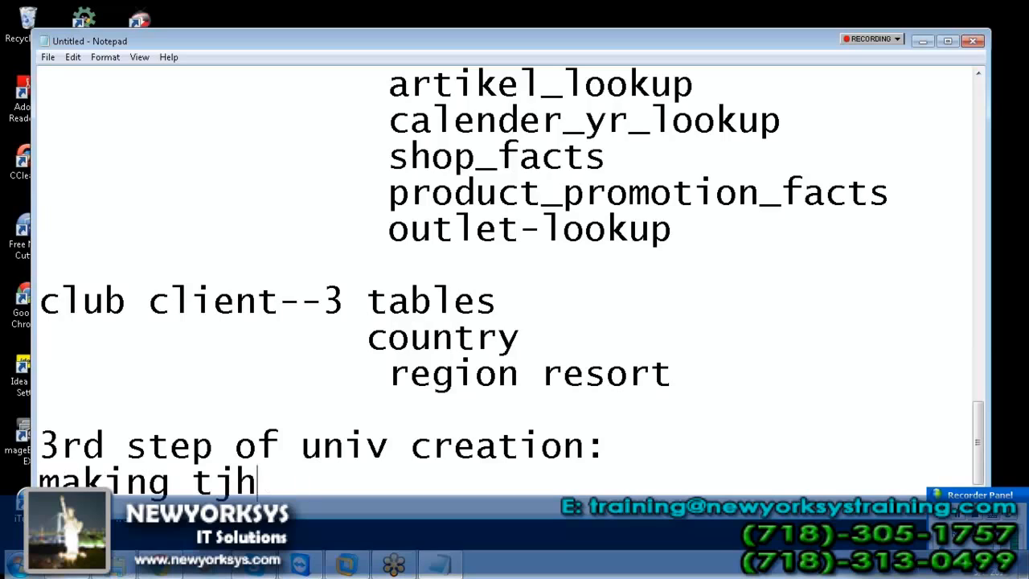
key("BackSpace")
key("BackSpace")
type("he join")
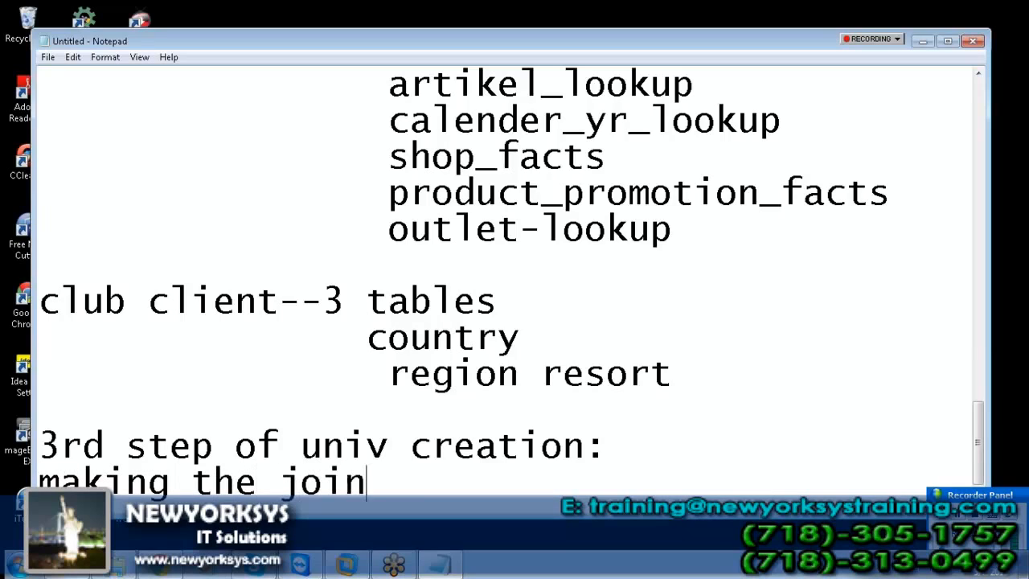
type("s:")
key("Return")
Step: Note 'why do we need join:' answered with 'testing purpose or creating the reports in our local desktop'
type("why ")
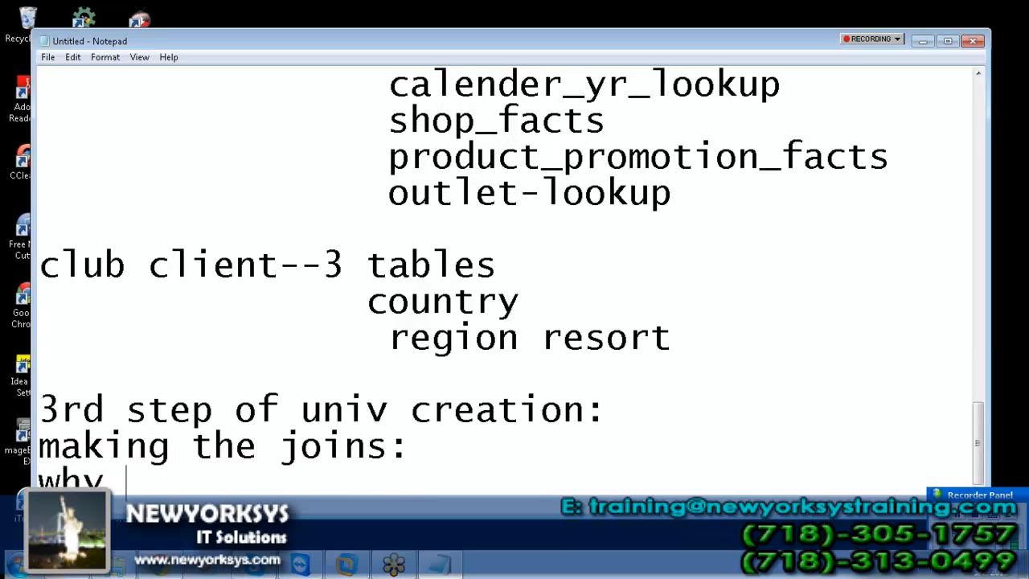
type("do we need join:")
key("Return")
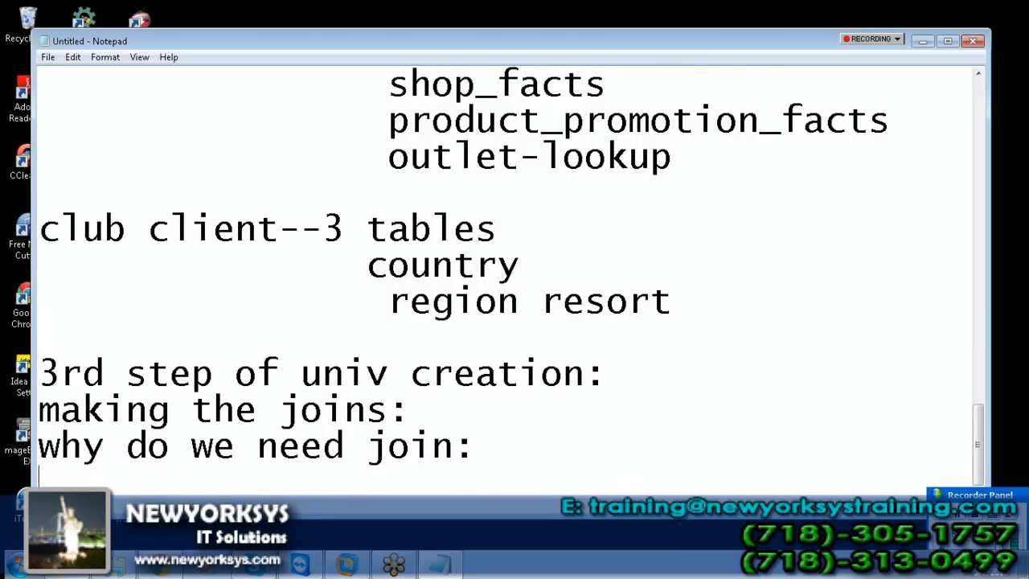
key("Return")
type("test")
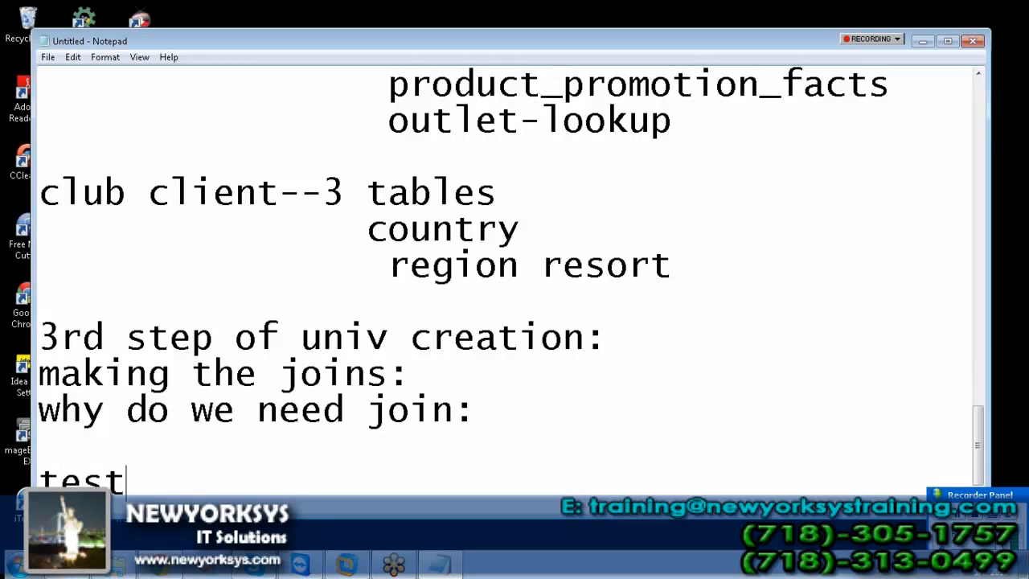
type("ing purpose or c")
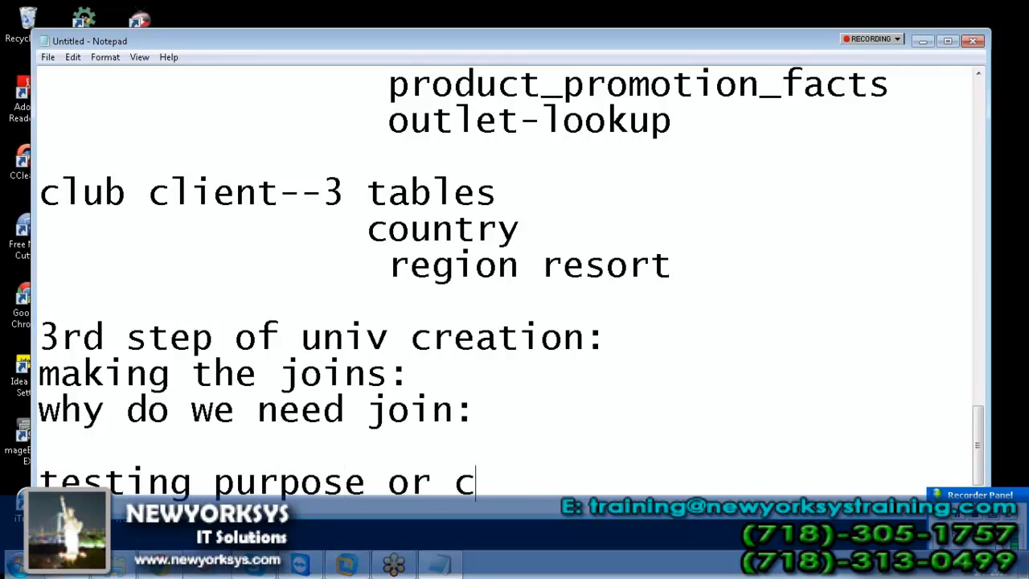
type("reating  the re")
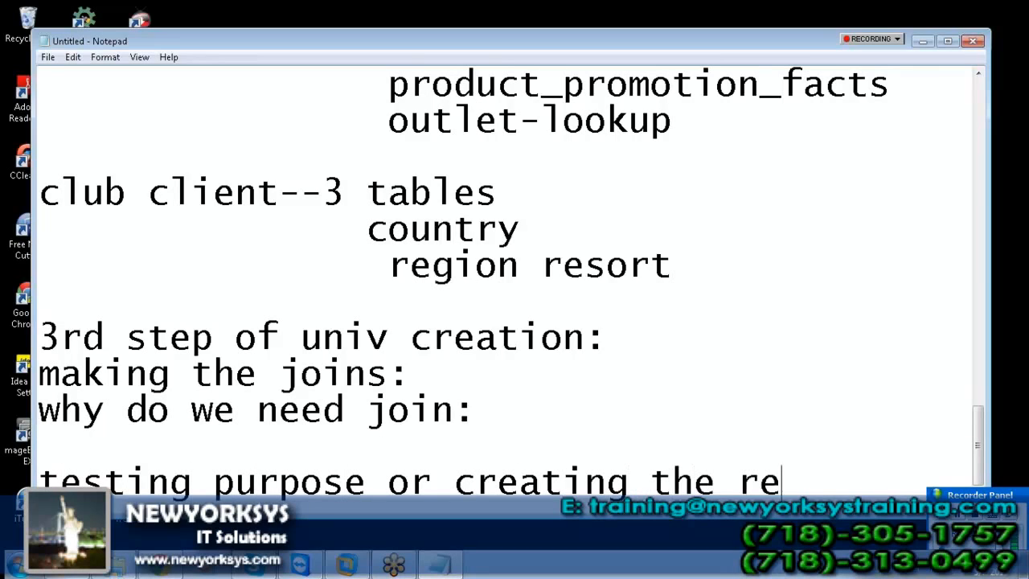
type("ports in out")
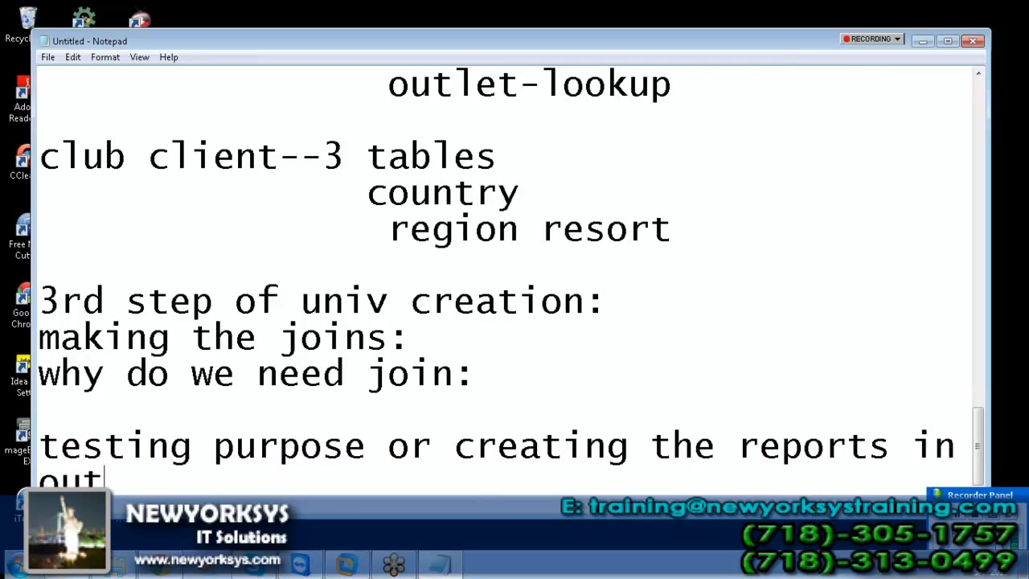
key("BackSpace")
type("r local des")
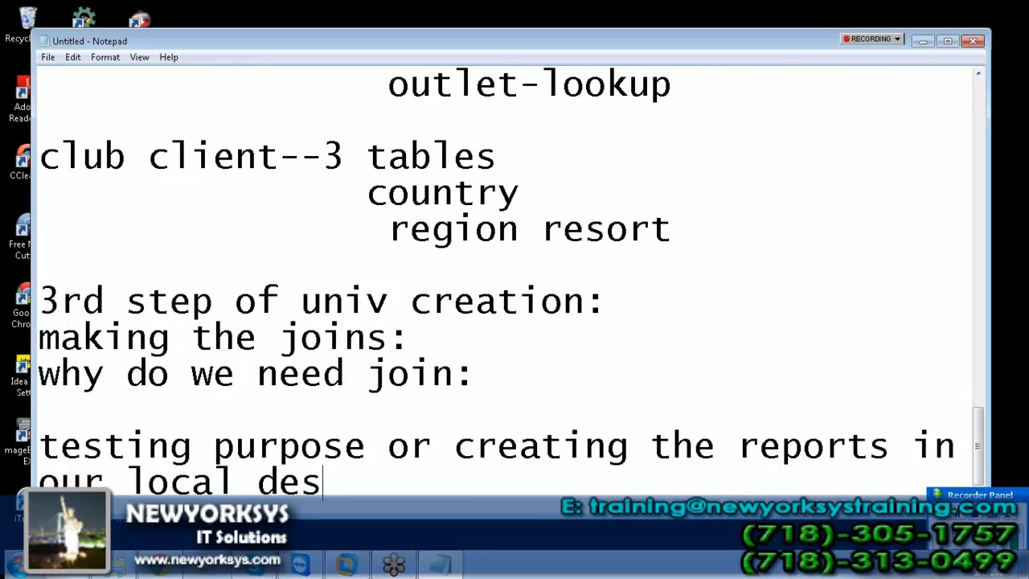
type("ktop")
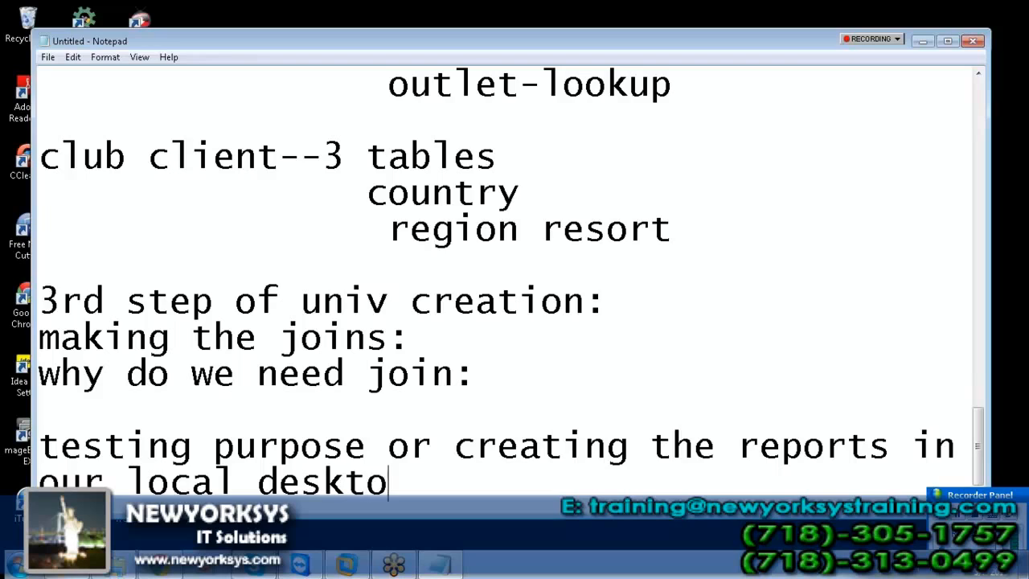
Step: Add the line 'we can use desktop intellegence or query panel' and return to the virtual machine
key("Return")
type("we can use desk")
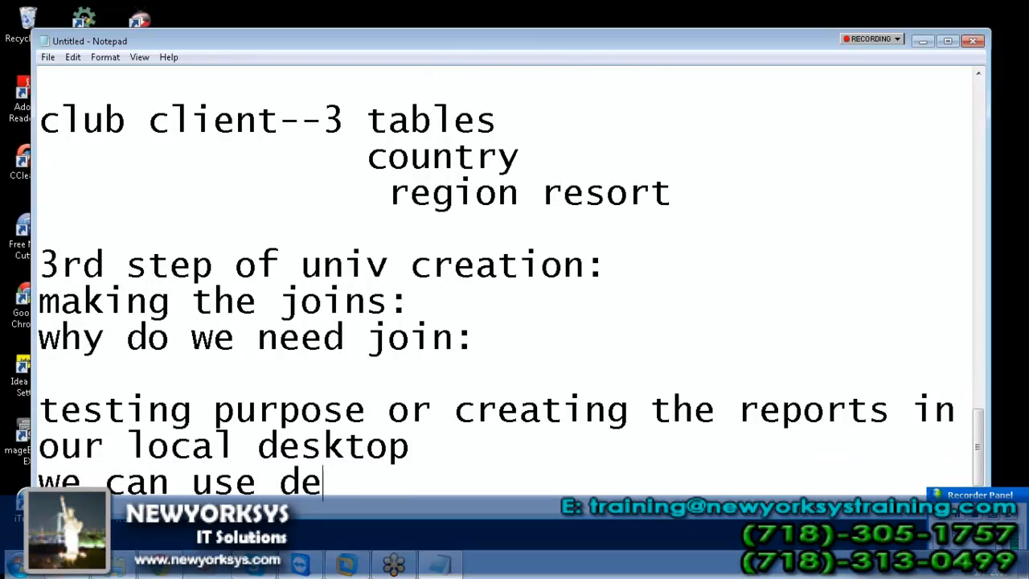
key("BackSpace")
type("sktop i")
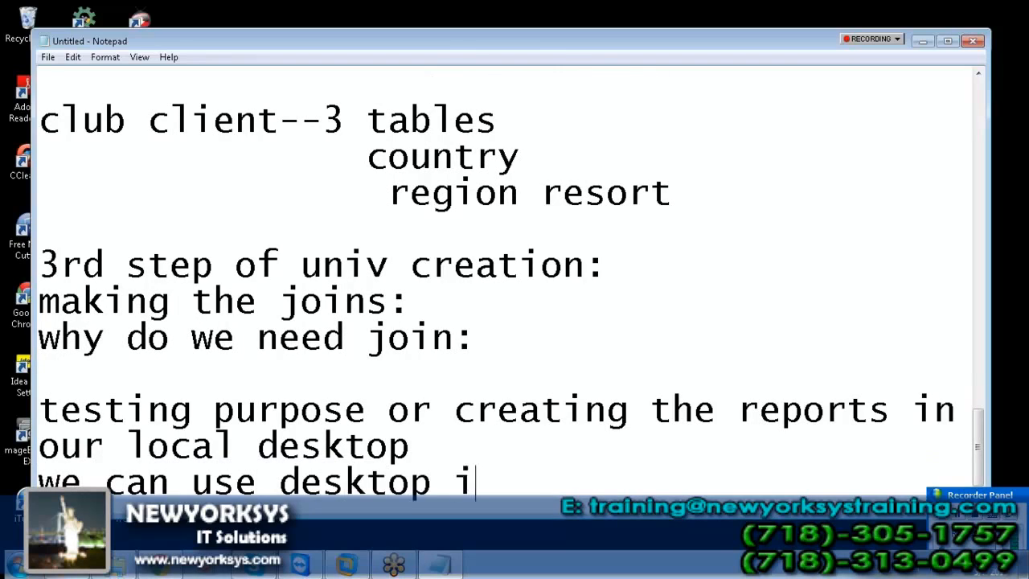
type("ntelle")
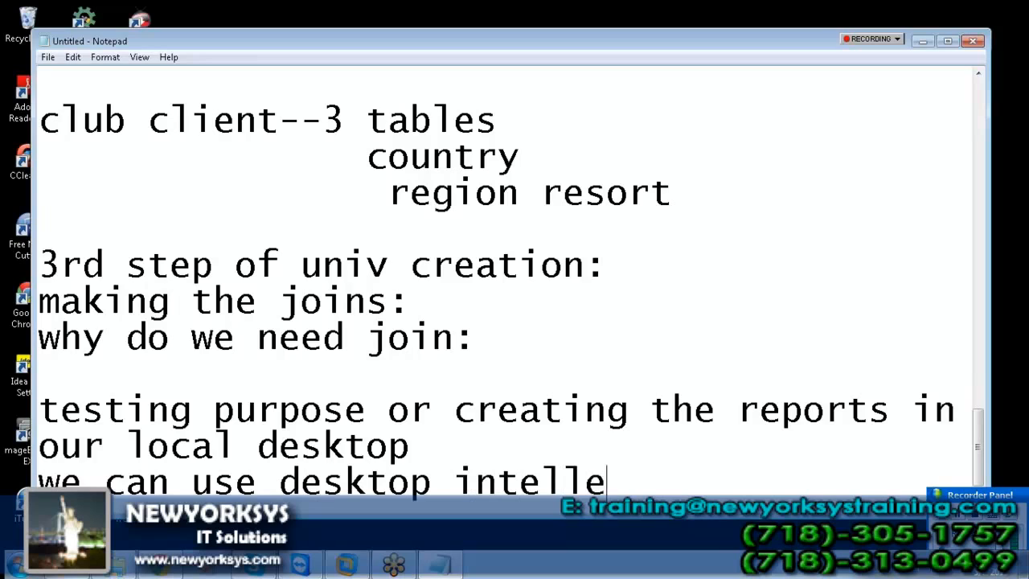
type("gence or query pa")
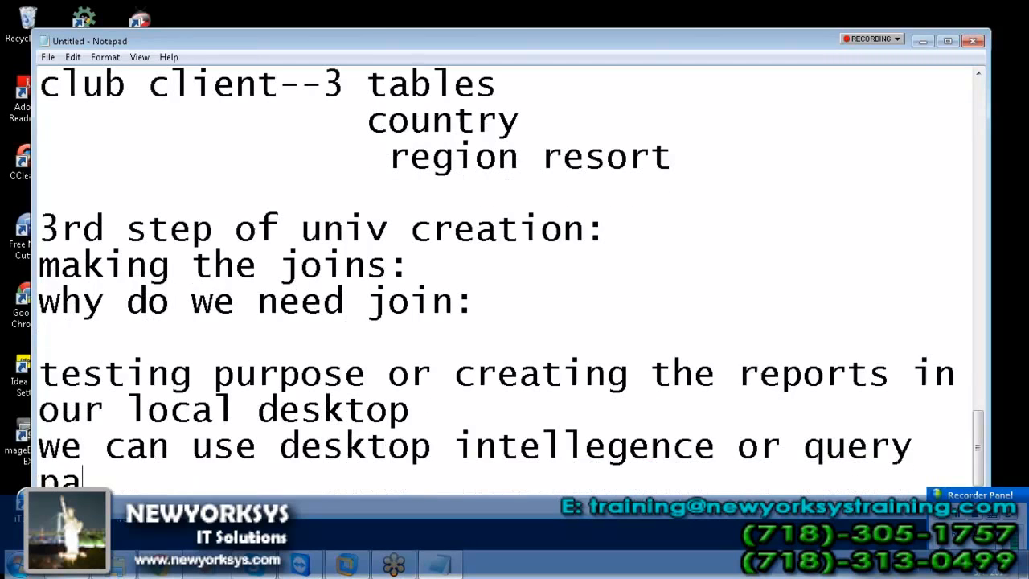
type("nel")
key("Return")
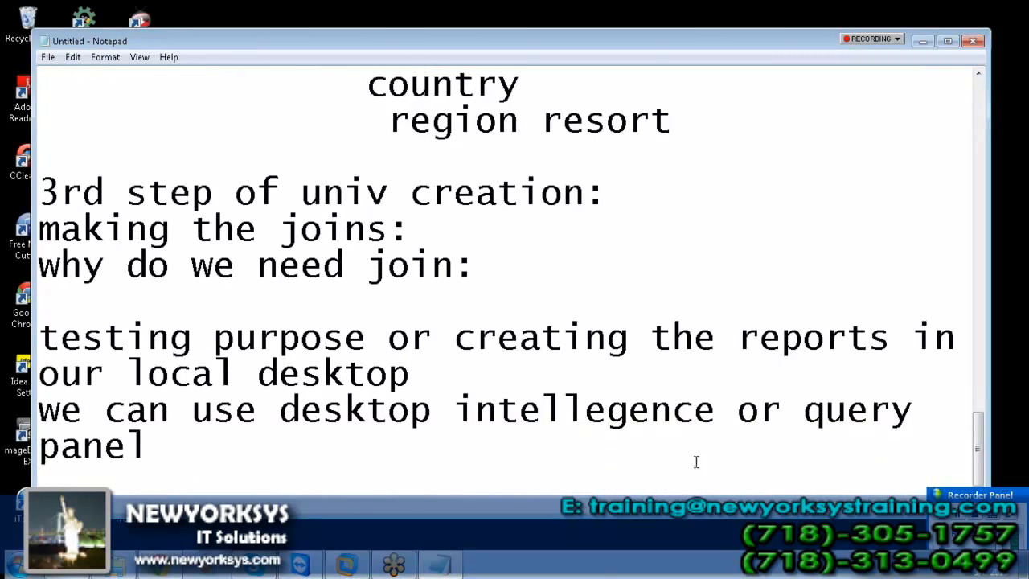
left_click(351, 565)
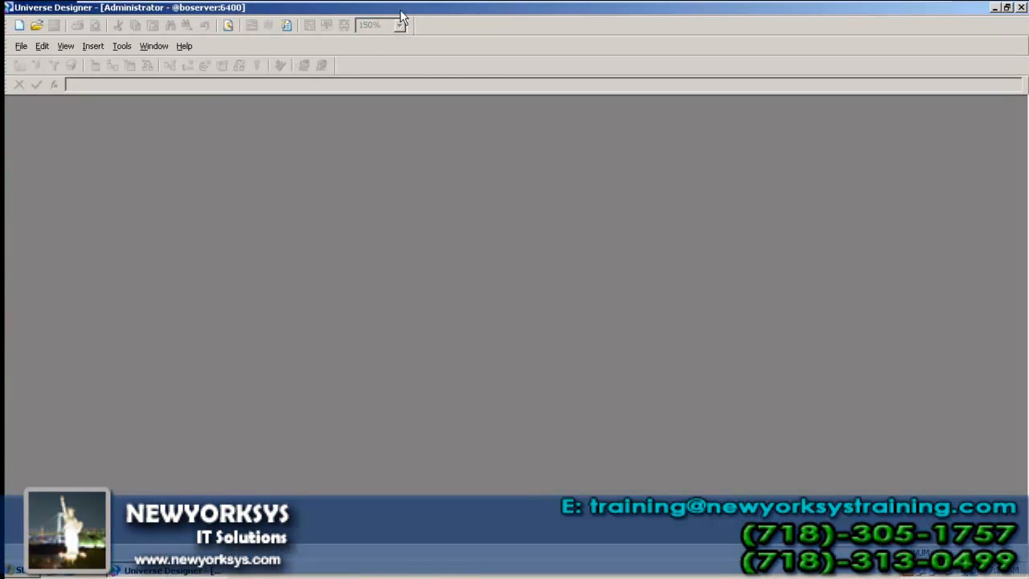
Step: Restore the Universe Designer window to a smaller size and open its Tools menu
double_click(402, 10)
left_click(205, 107)
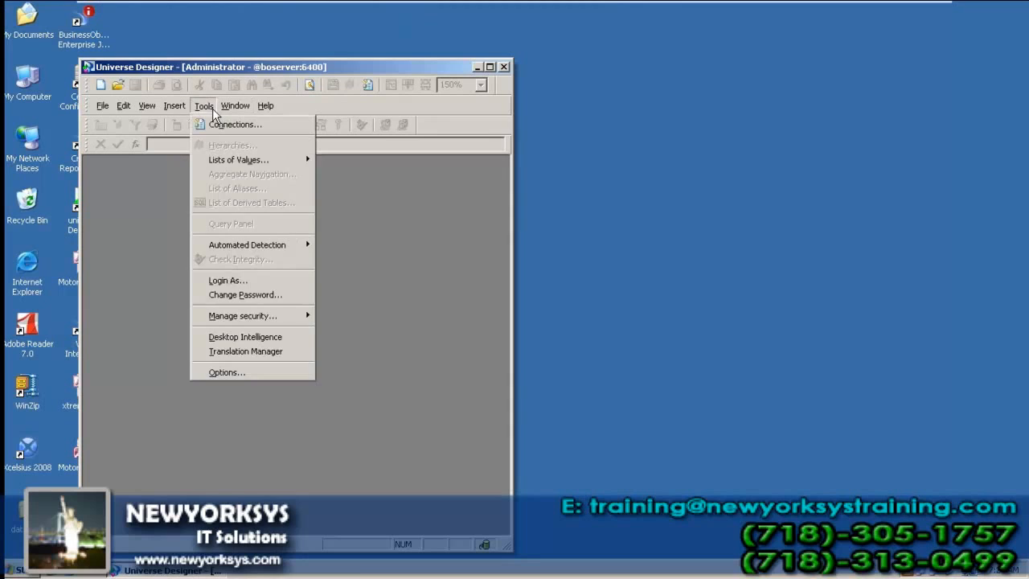
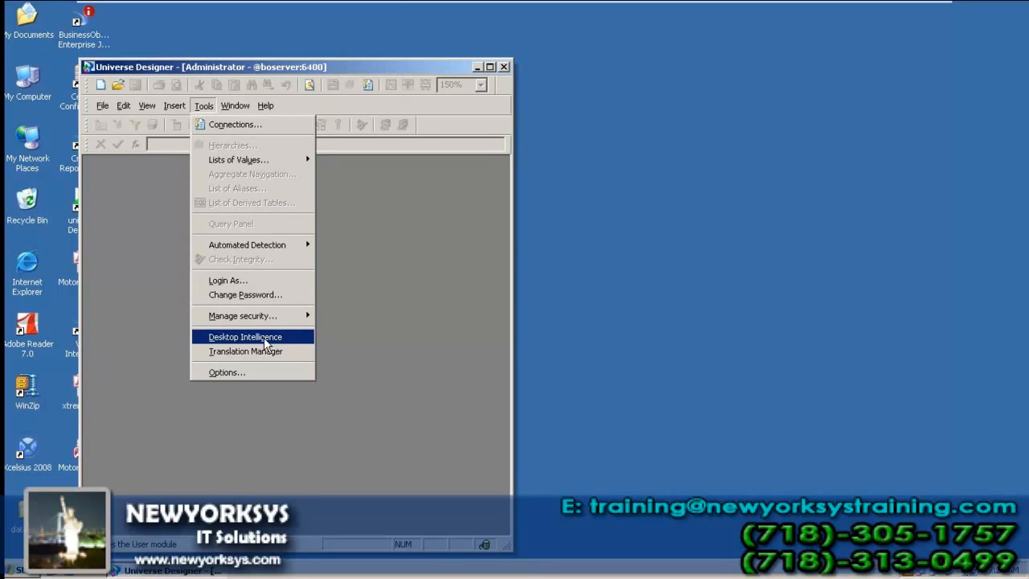
Step: Launch Desktop Intelligence from Universe Designer's Tools menu
left_click(265, 340)
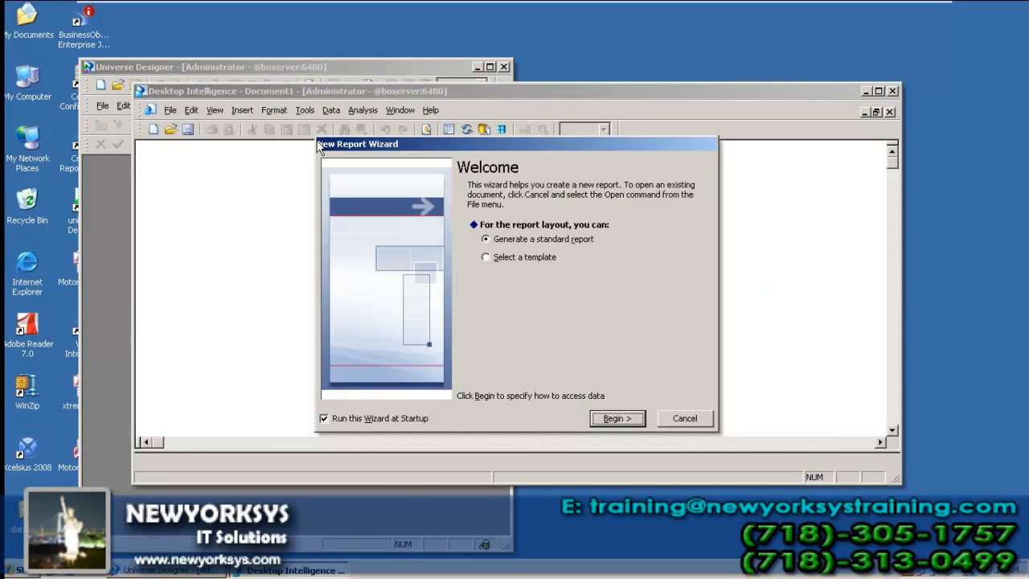
Step: Step through the report wizard to the universe list, cancel it, and close Desktop Intelligence
left_click(615, 417)
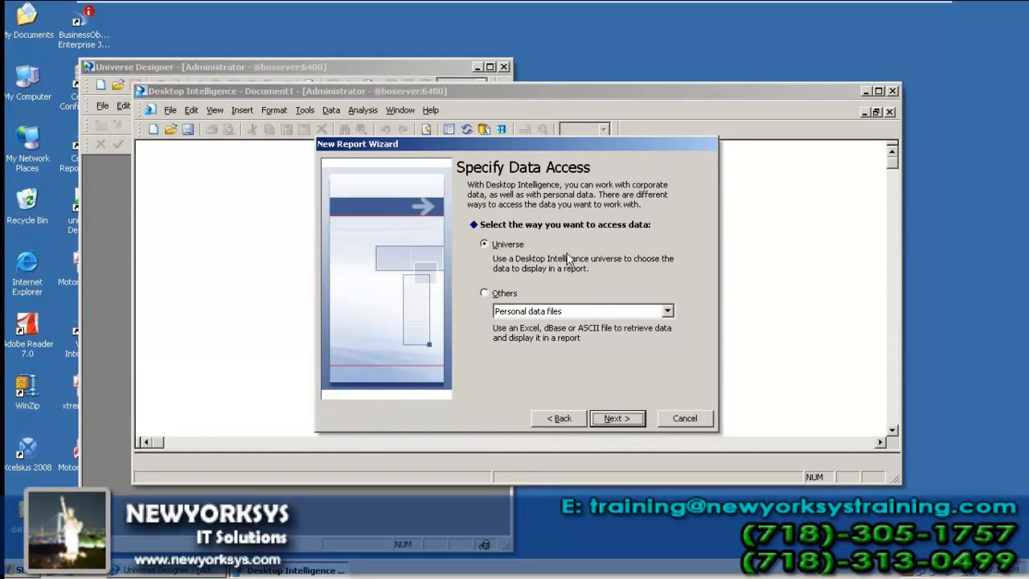
left_click(609, 419)
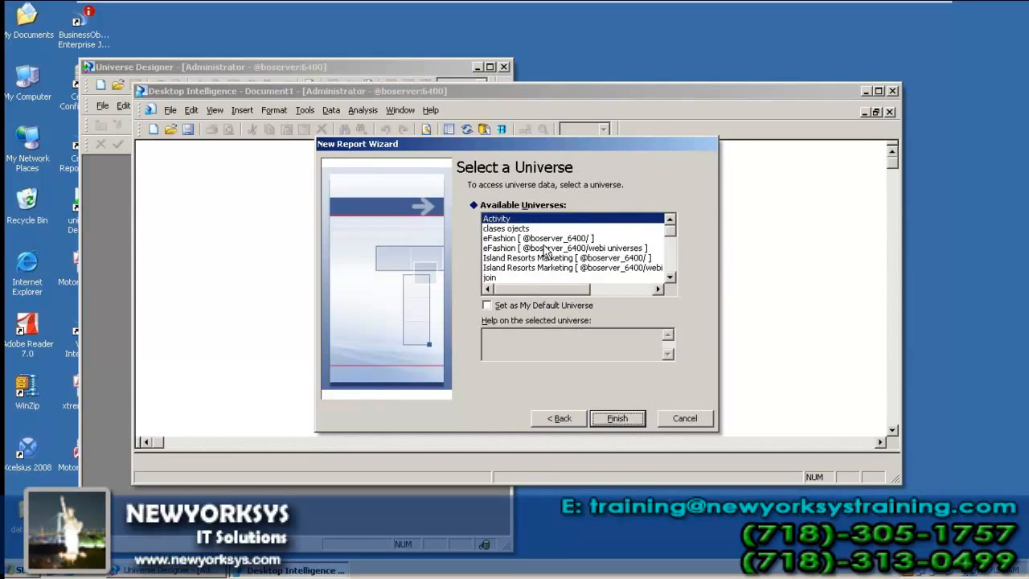
left_click(553, 249)
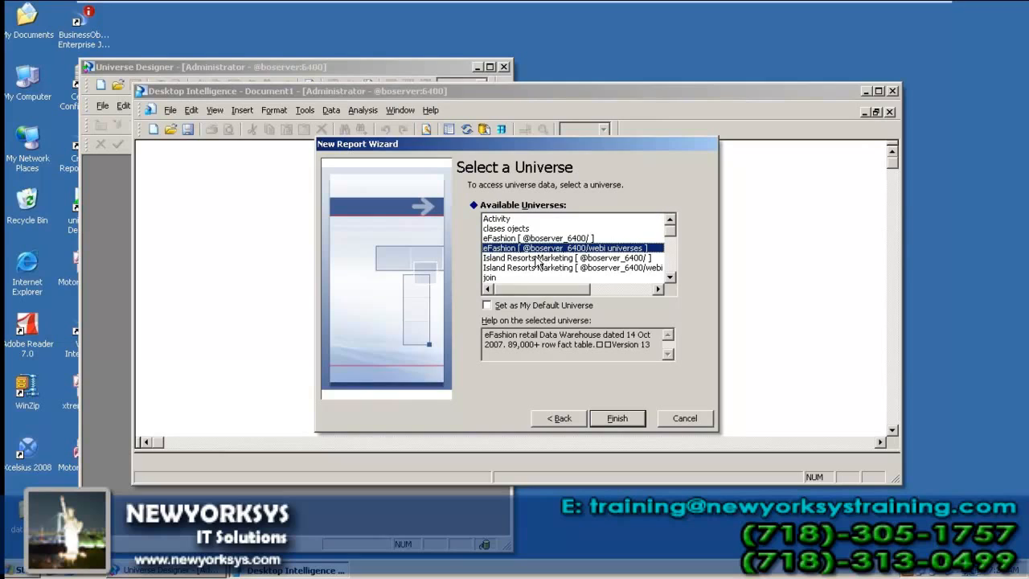
key("Down")
key("Down")
key("Down")
key("Down")
key("Down")
key("Down")
key("Down")
key("Down")
key("Down")
key("Down")
key("Down")
key("Down")
key("Down")
key("Down")
key("Down")
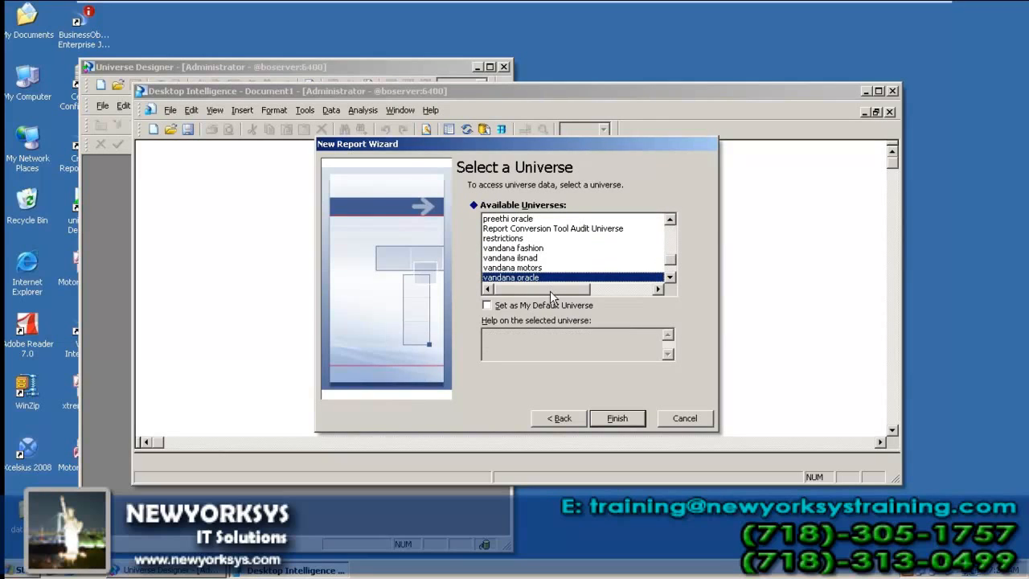
left_click(684, 418)
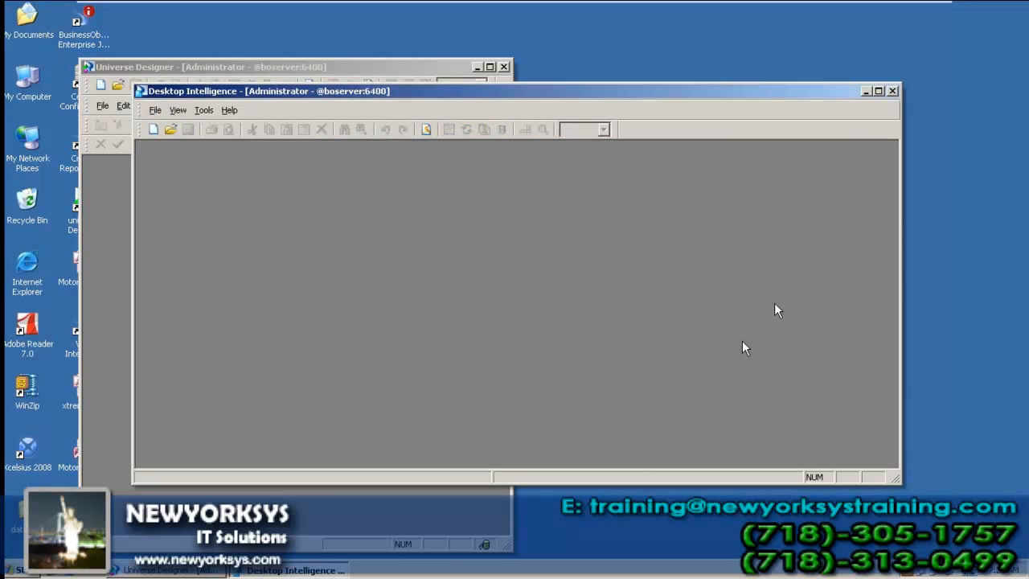
left_click(892, 91)
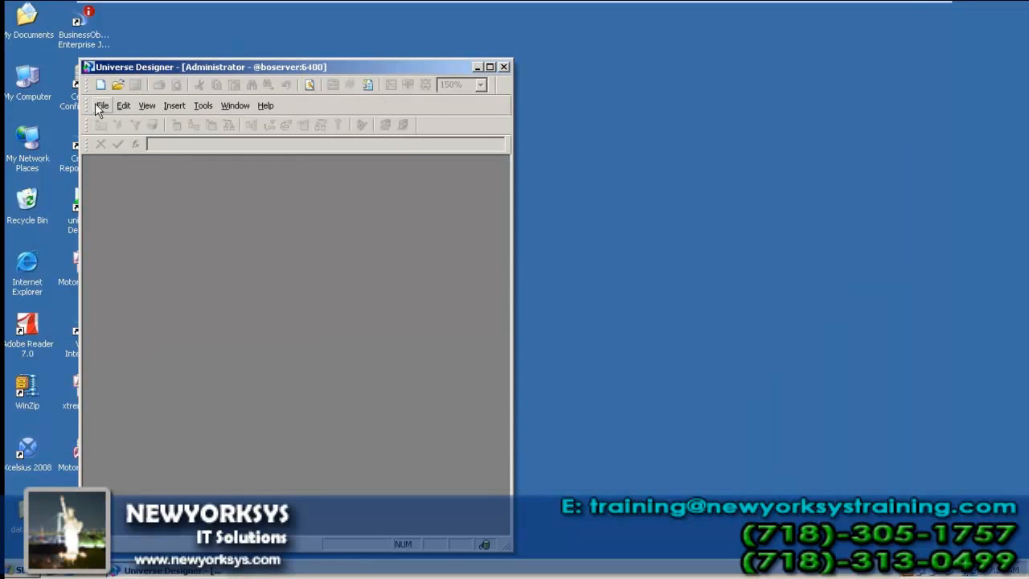
Step: Open vandana_oracle.unv and turn the DEPT, EMP and SALGRADE tables into Dept, Emp and Salgrade classes
left_click(100, 106)
left_click(131, 396)
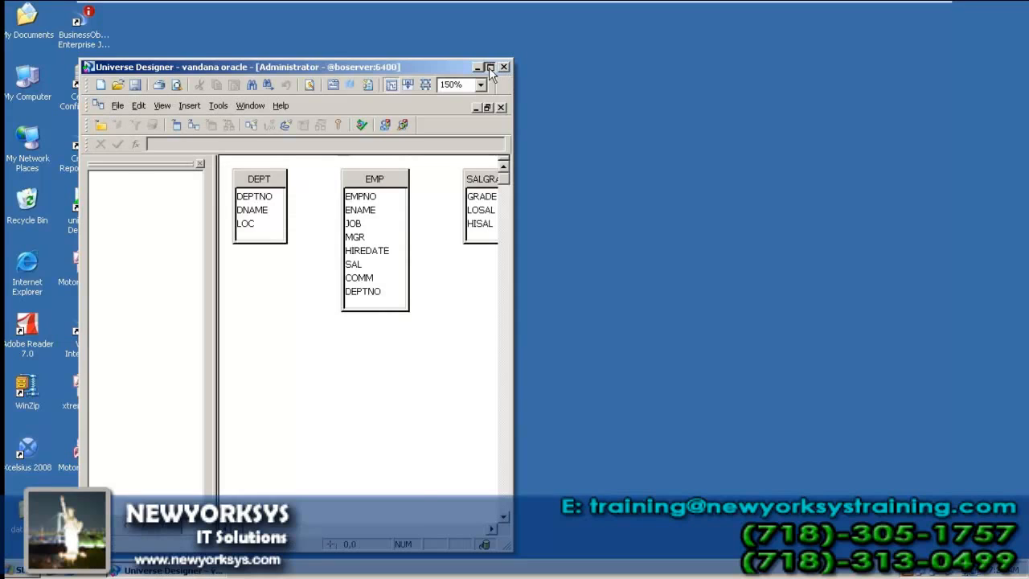
left_click(489, 67)
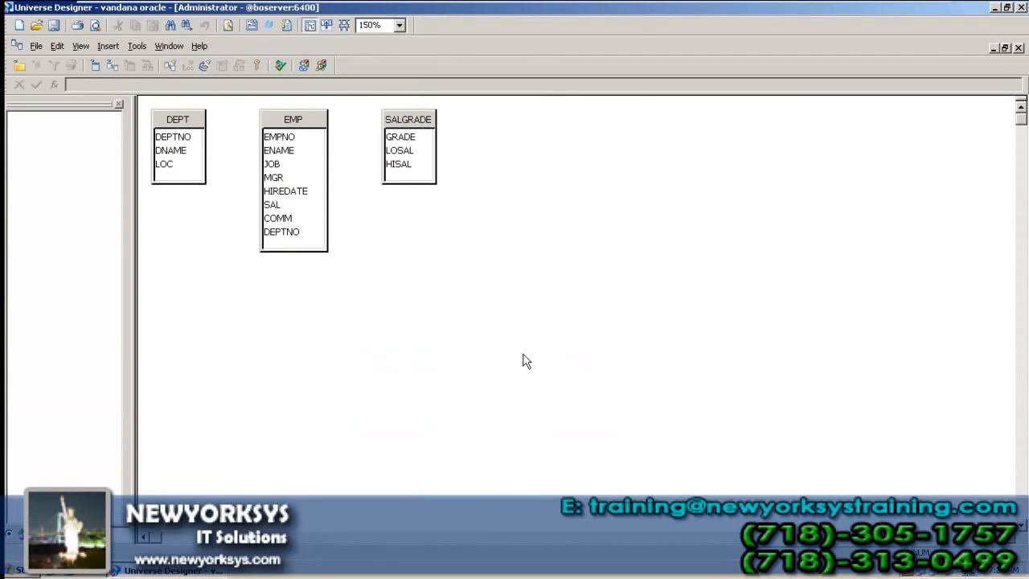
left_click(179, 120)
left_click_drag(193, 121, 106, 155)
left_click_drag(291, 133, 91, 196)
left_click_drag(408, 127, 102, 195)
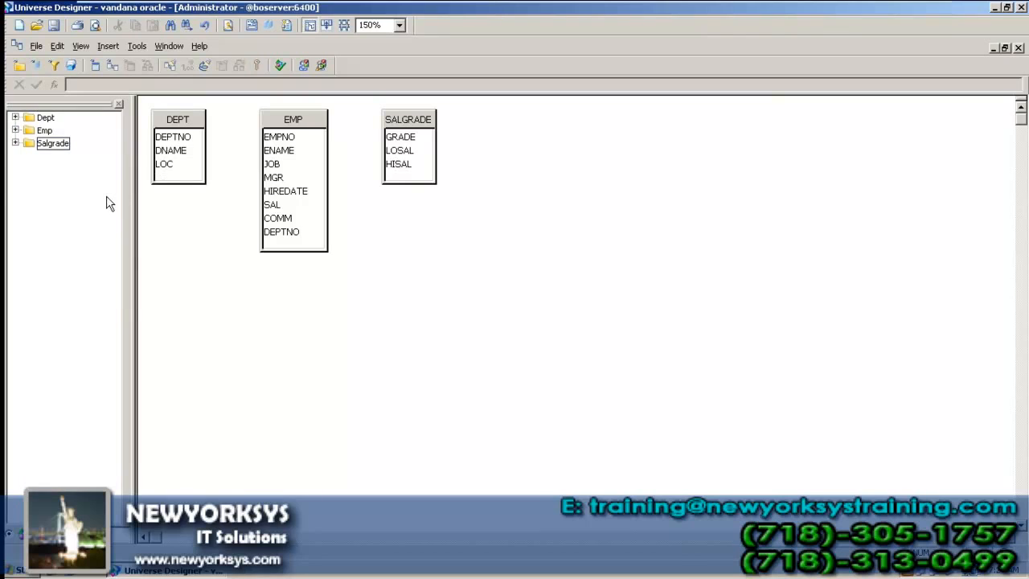
Step: Expand and collapse the Dept, Emp and Salgrade classes, then close the universe
left_click(14, 117)
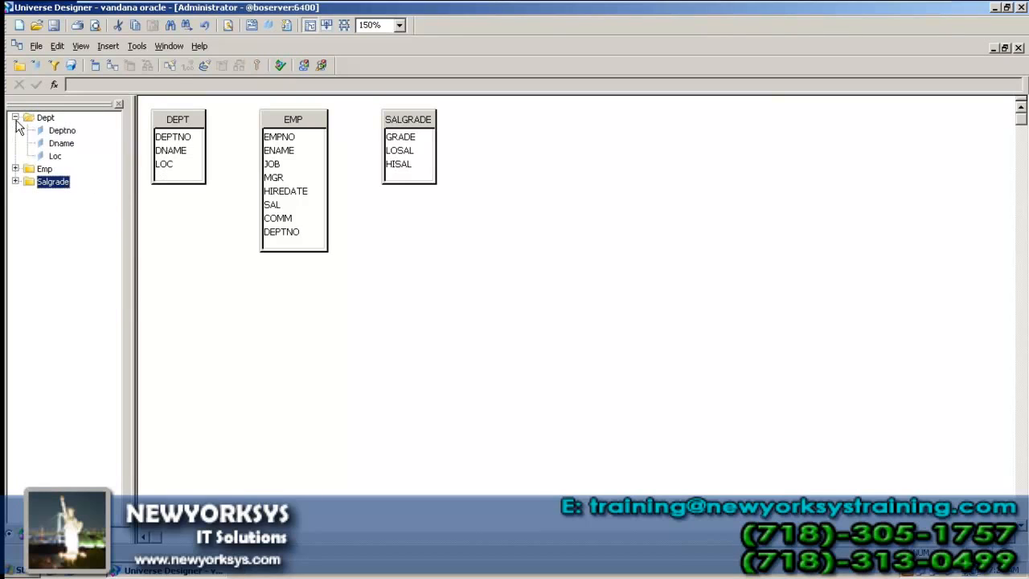
left_click(15, 169)
left_click(16, 284)
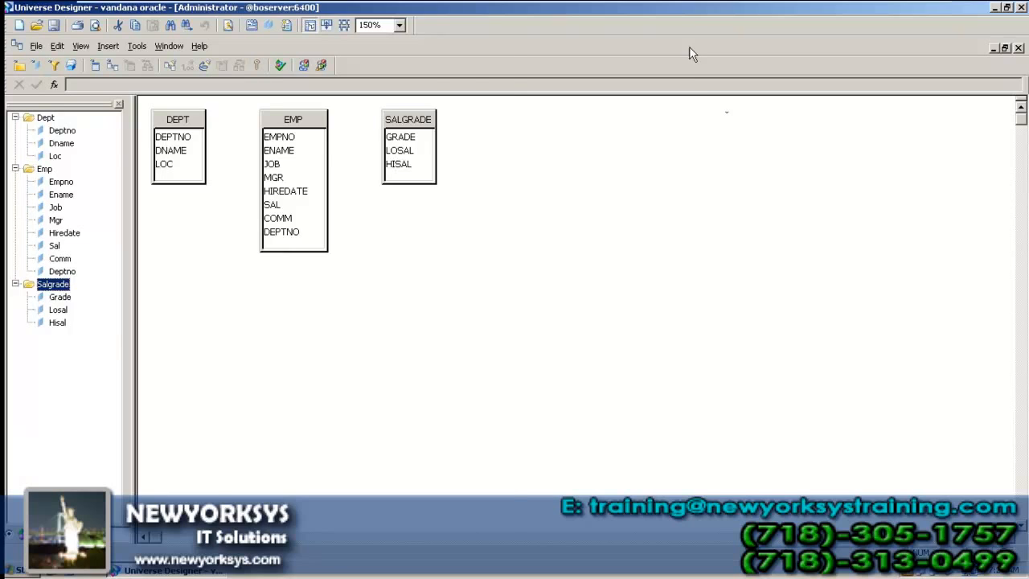
double_click(688, 10)
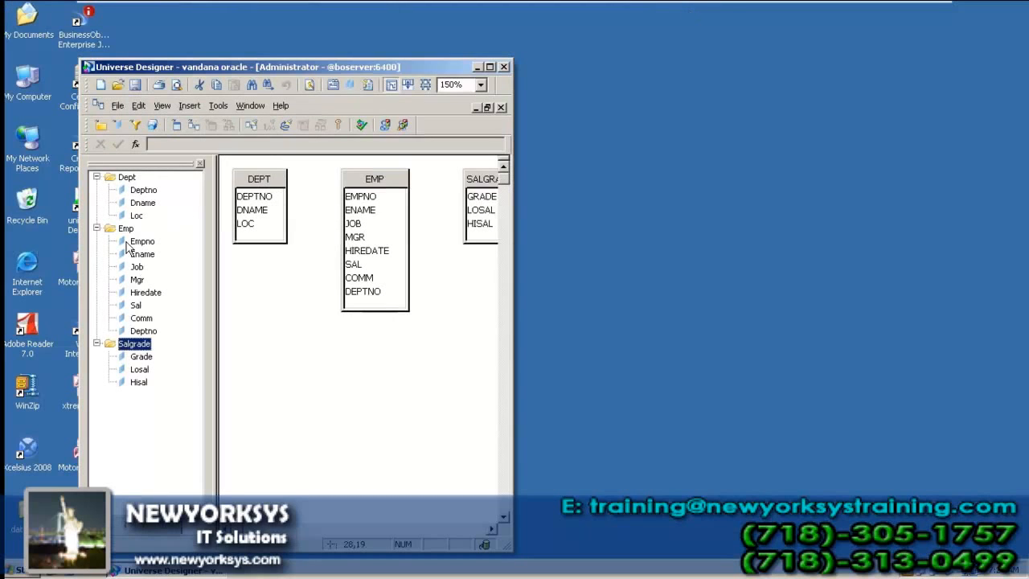
left_click(97, 177)
left_click(96, 190)
left_click(96, 202)
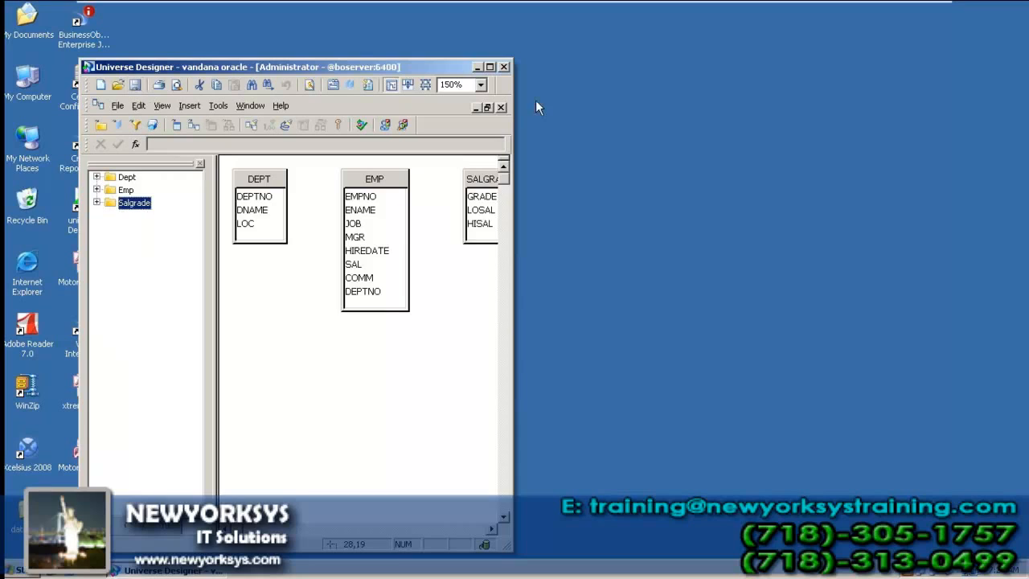
left_click(501, 107)
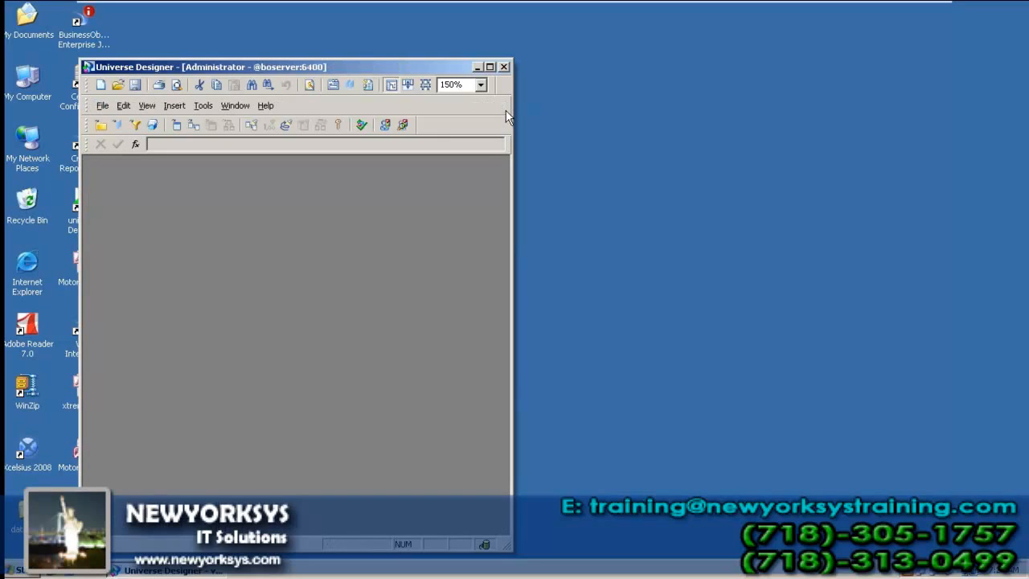
Step: Try launching Desktop Intelligence from the Tools menu and dismiss the startup error
left_click(203, 109)
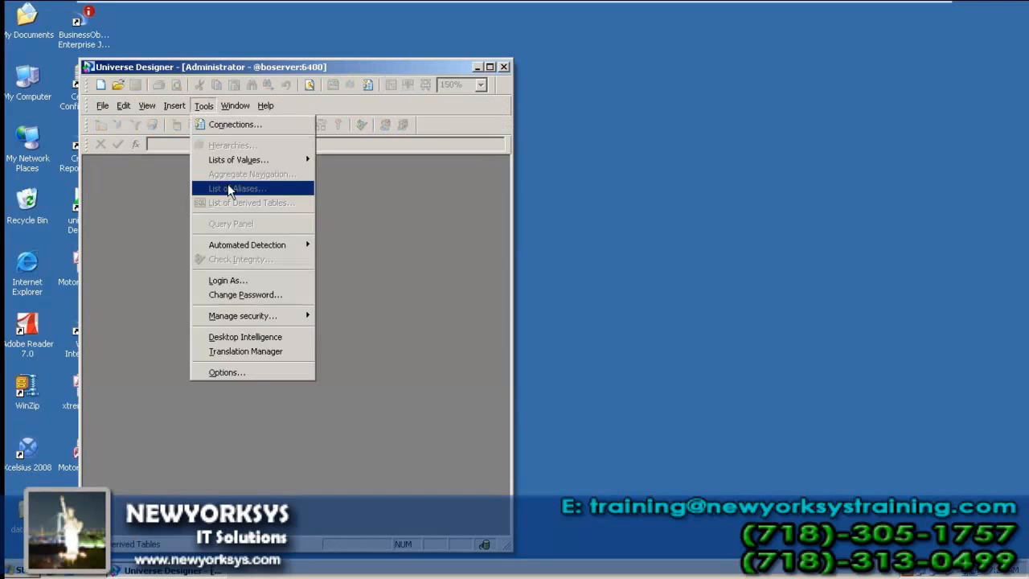
left_click(262, 337)
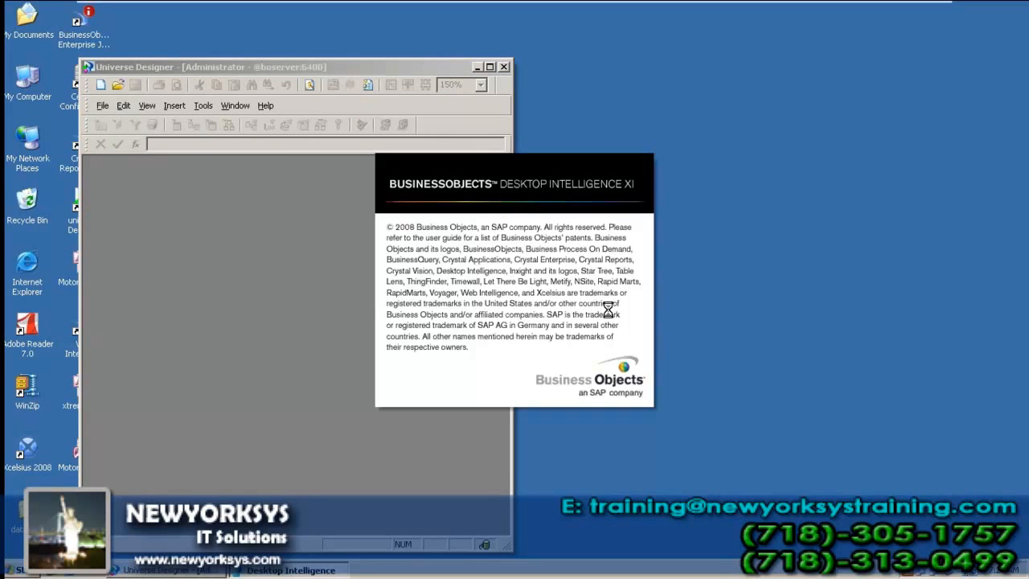
left_click(645, 276)
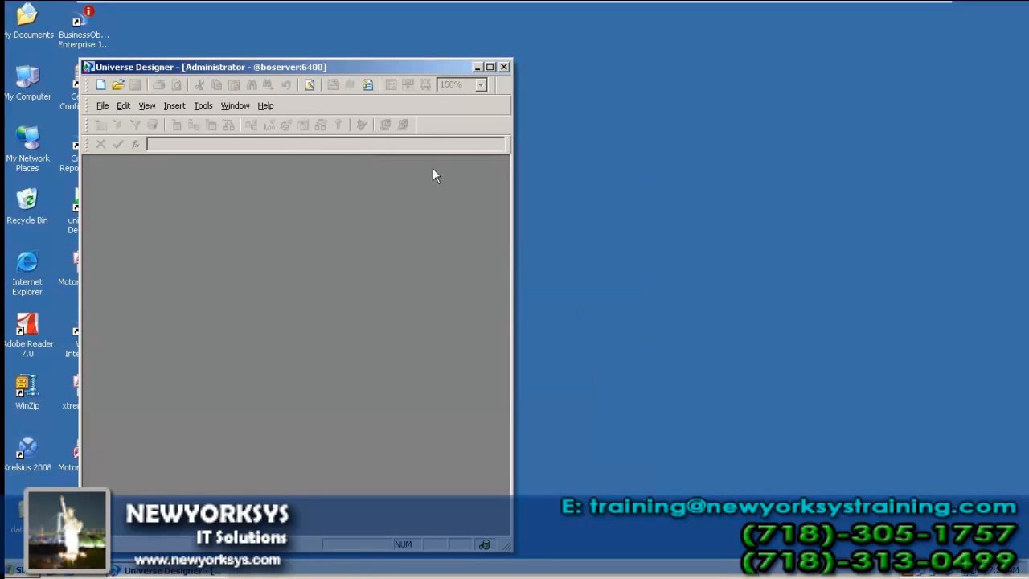
Step: Retry the launch, view the invalid-session error details, dismiss it and close Universe Designer
left_click(203, 105)
left_click(237, 336)
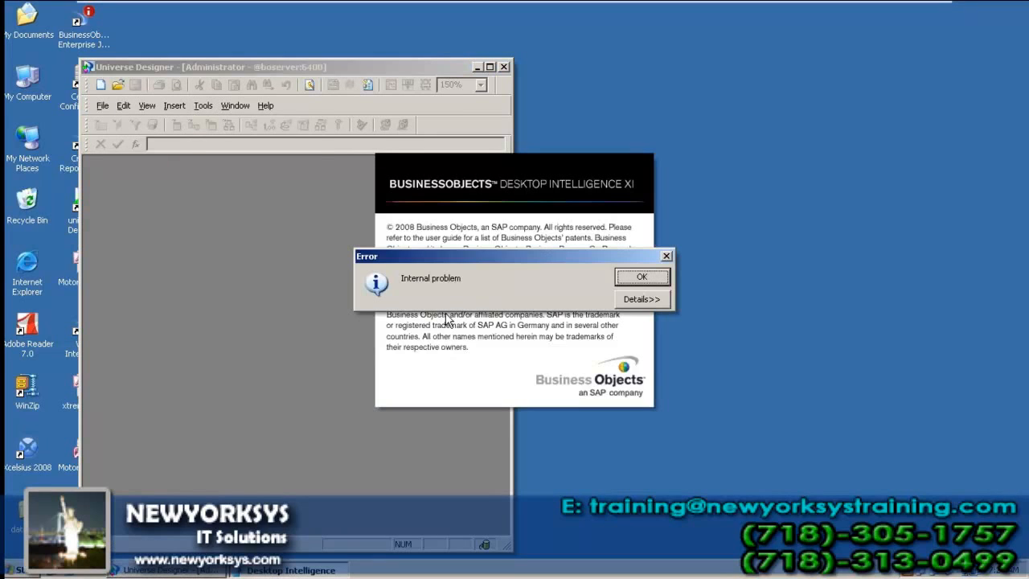
left_click(627, 299)
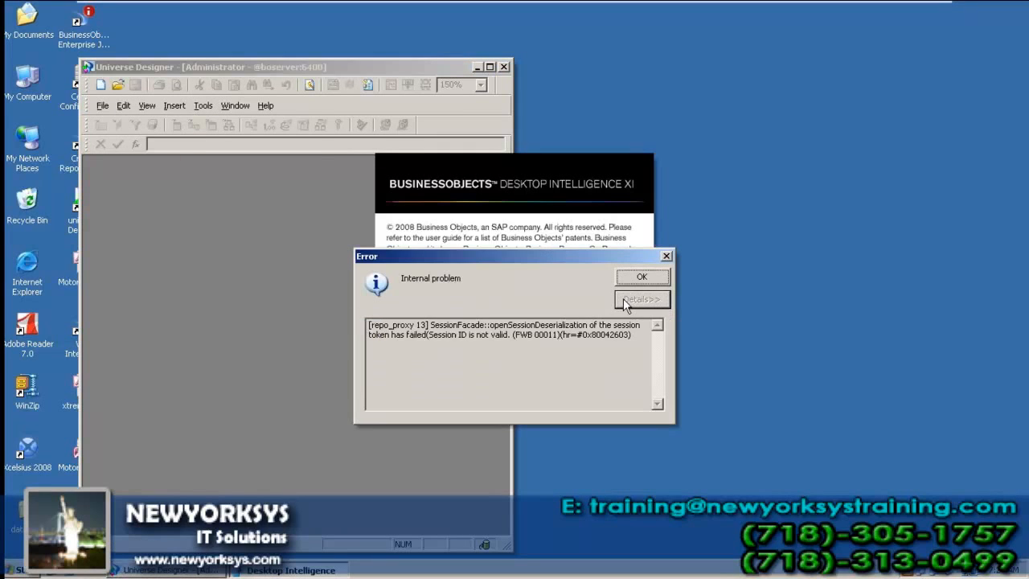
left_click(641, 279)
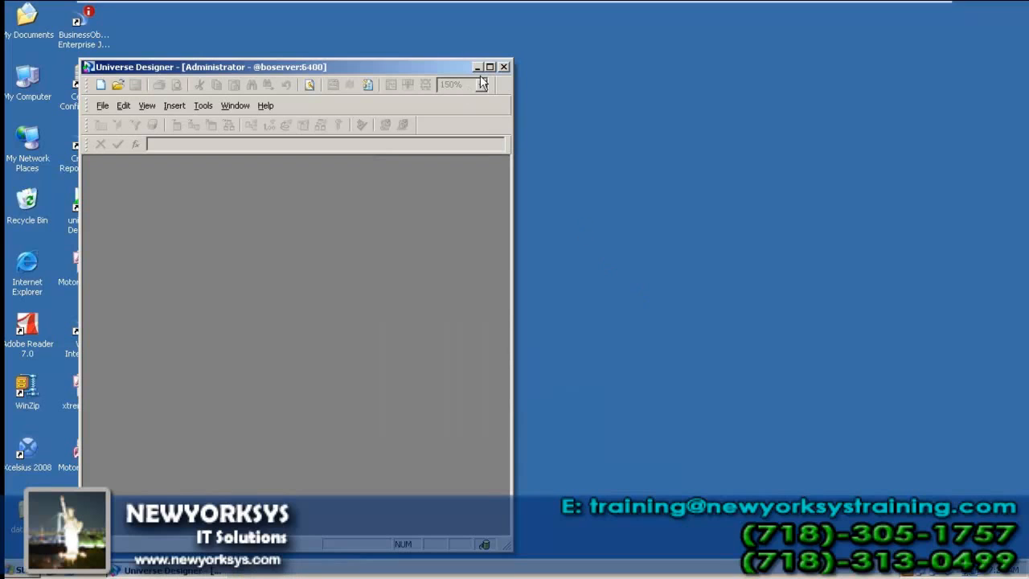
left_click(503, 67)
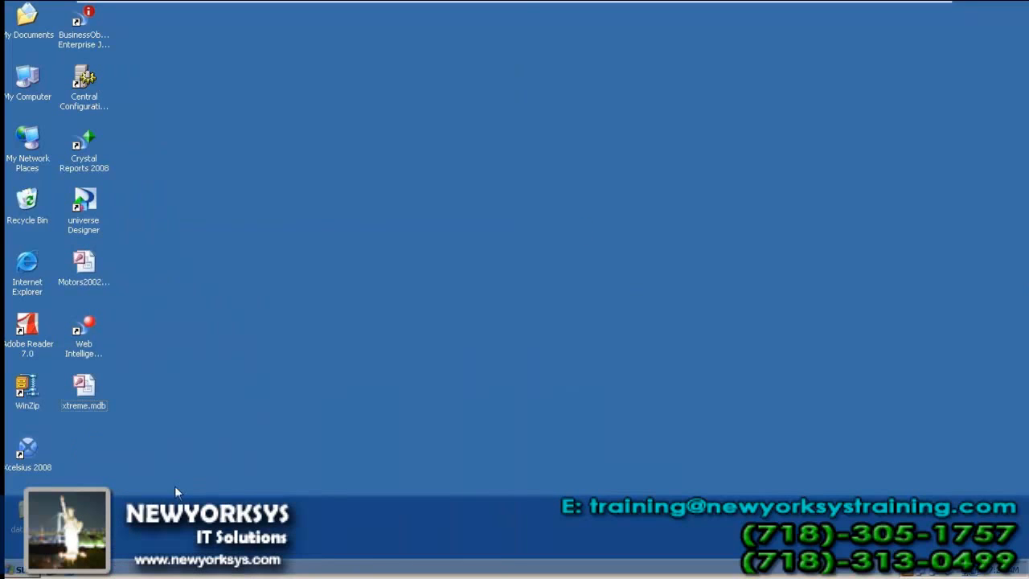
Step: Launch Desktop Intelligence from Start > Programs > BusinessObjects XI 3.1 > BusinessObjects Enterprise
left_click(17, 567)
mouse_move(69, 396)
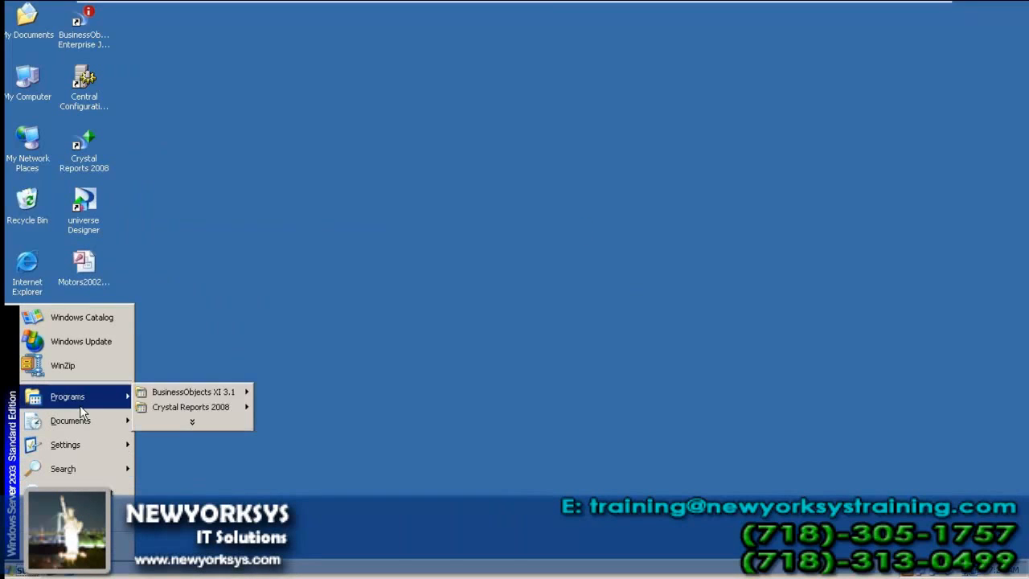
mouse_move(193, 391)
mouse_move(360, 392)
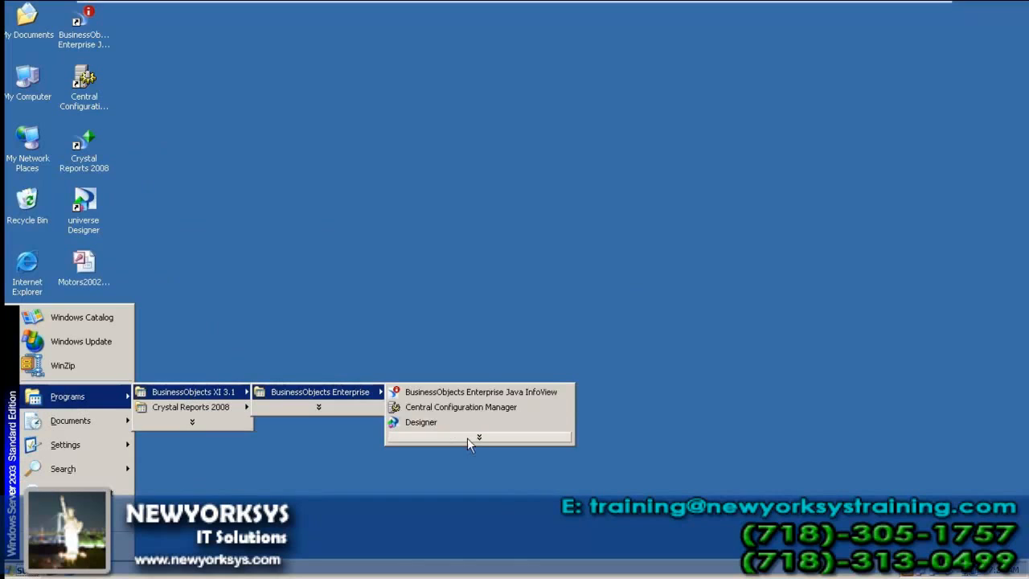
left_click(471, 438)
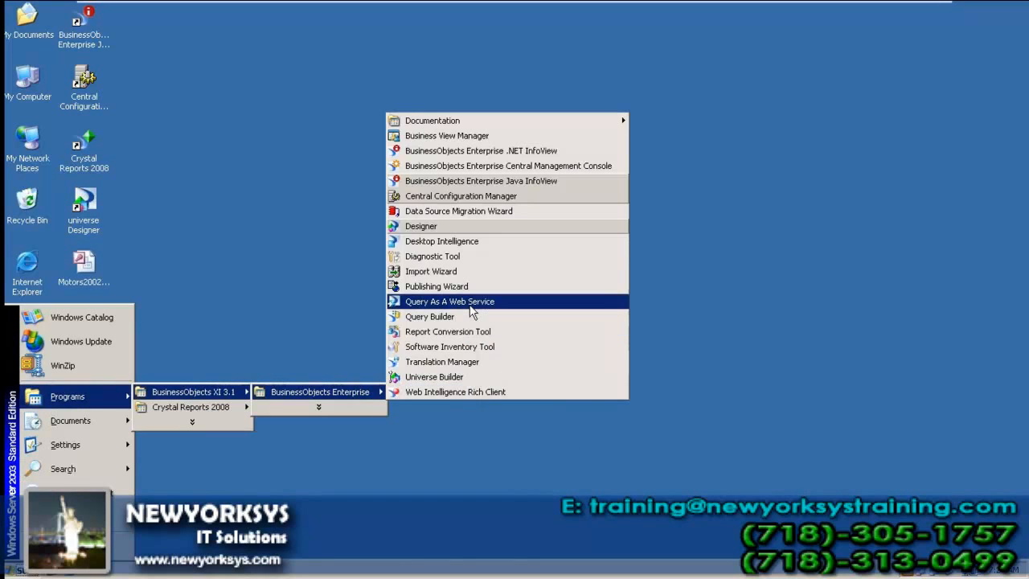
left_click(472, 243)
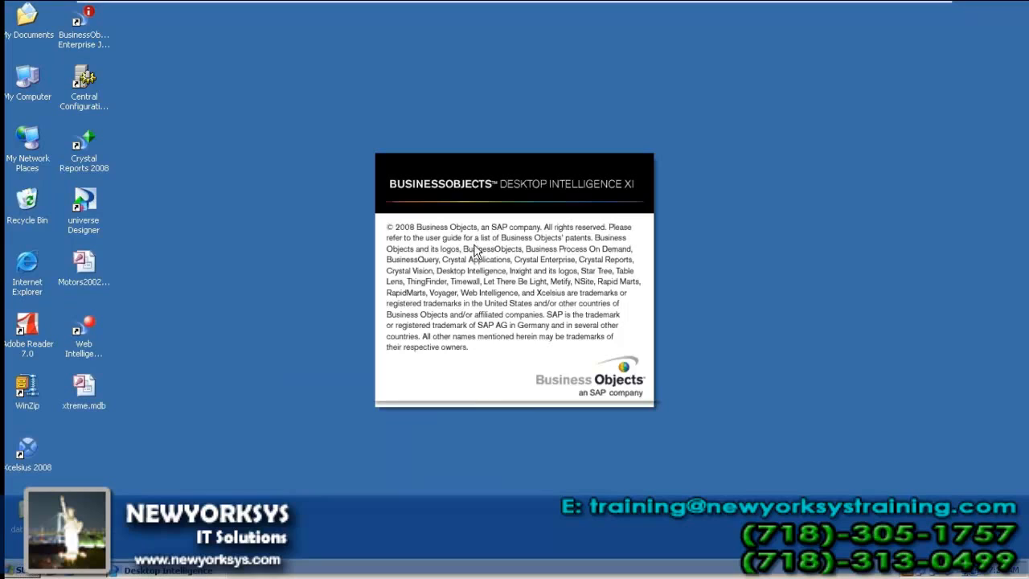
Step: Log in to boserver with the account password and cancel the Windows Installer prompt
type("********")
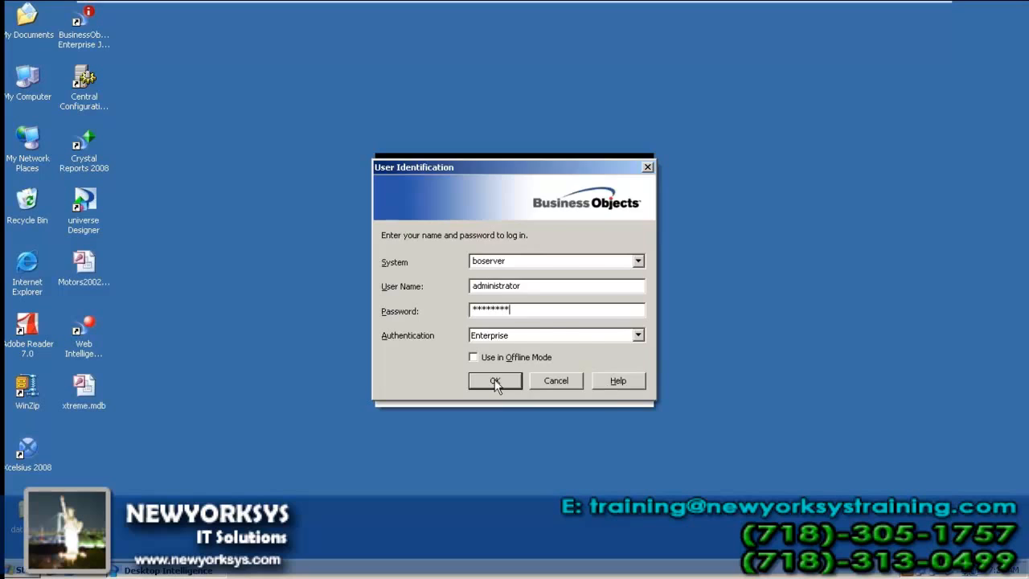
left_click(494, 381)
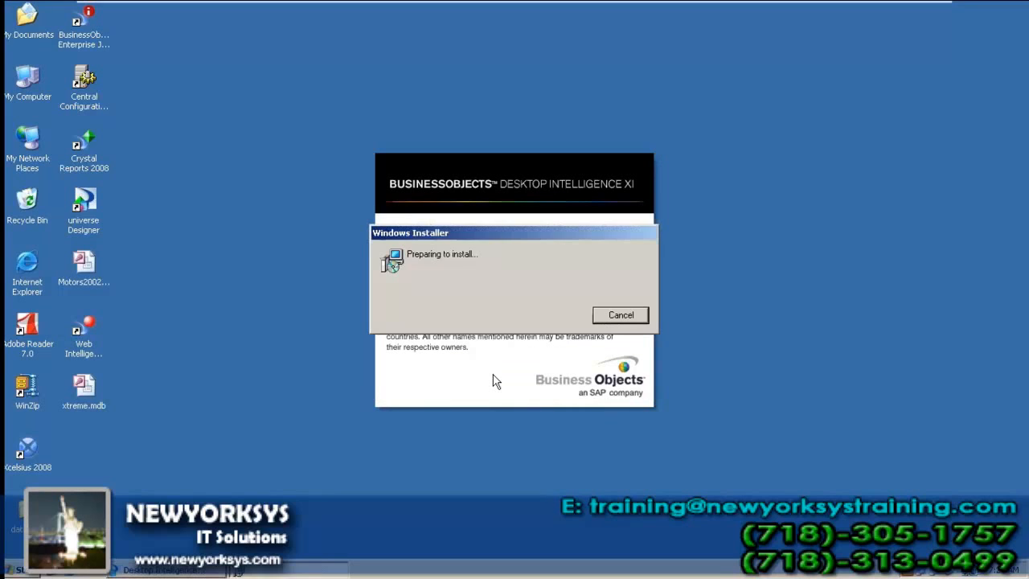
left_click(605, 315)
left_click(607, 317)
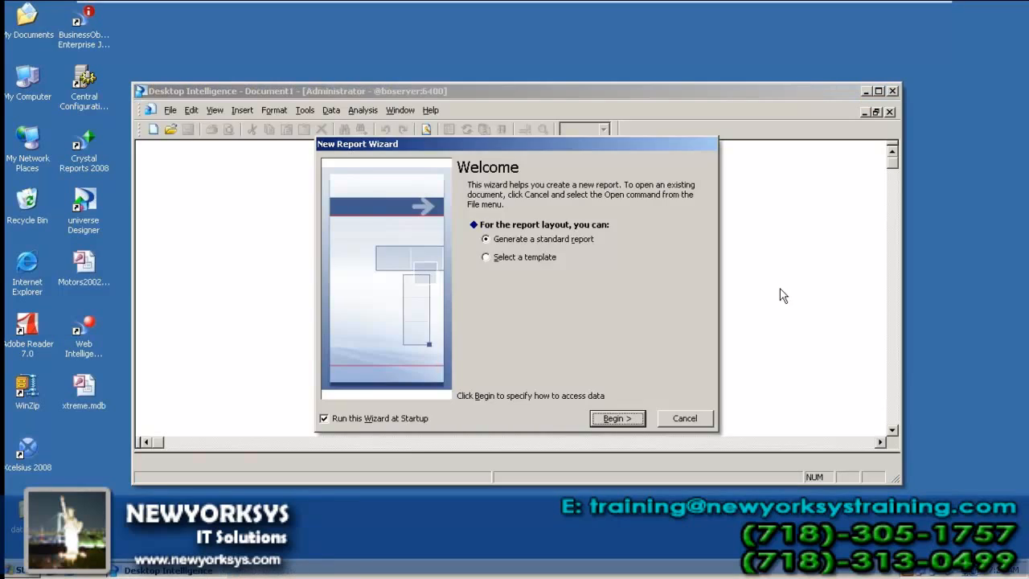
Step: Start a new standard report on the vandana oracle universe to reach the Query Panel
left_click(615, 418)
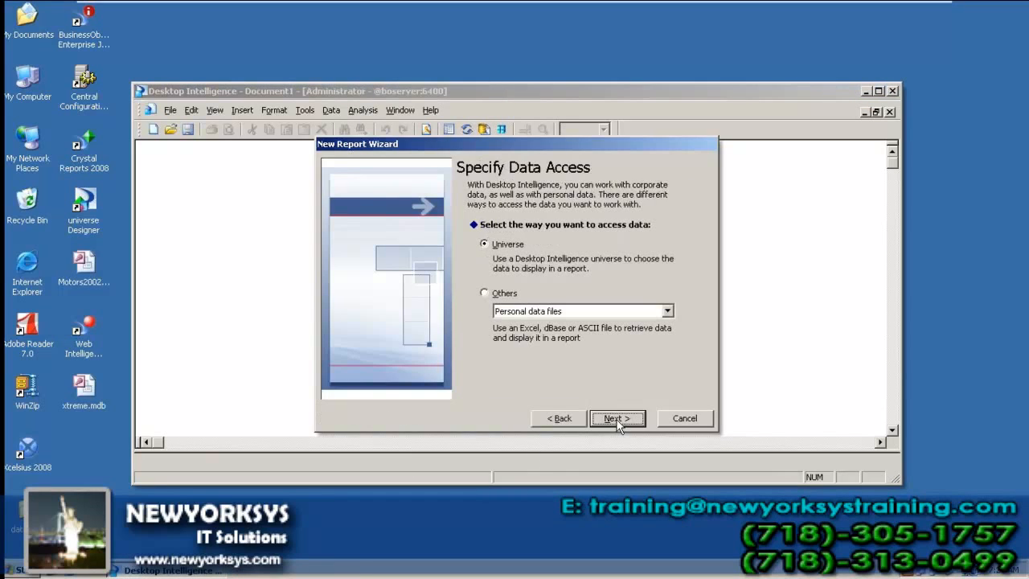
left_click(603, 419)
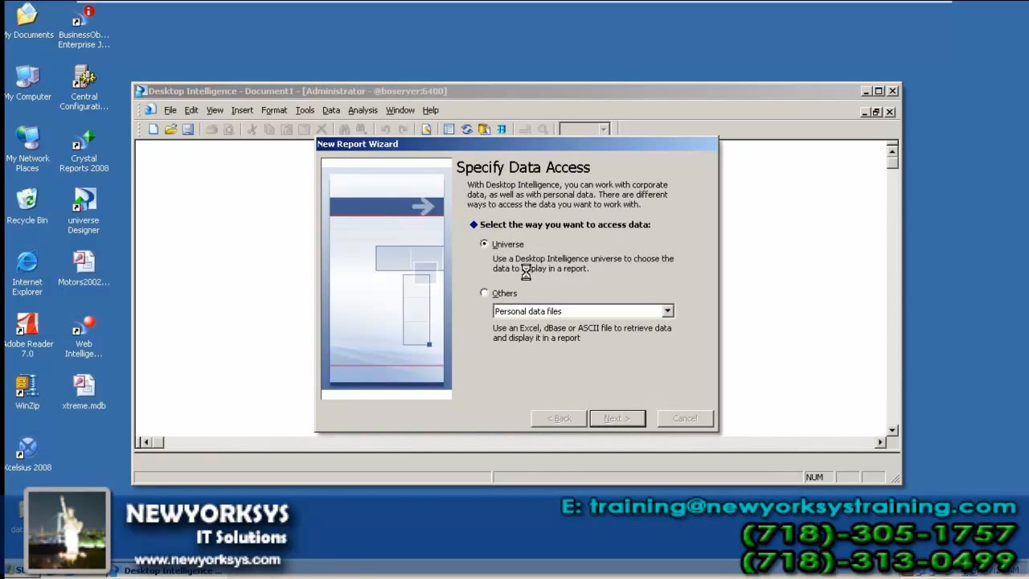
left_click(546, 258)
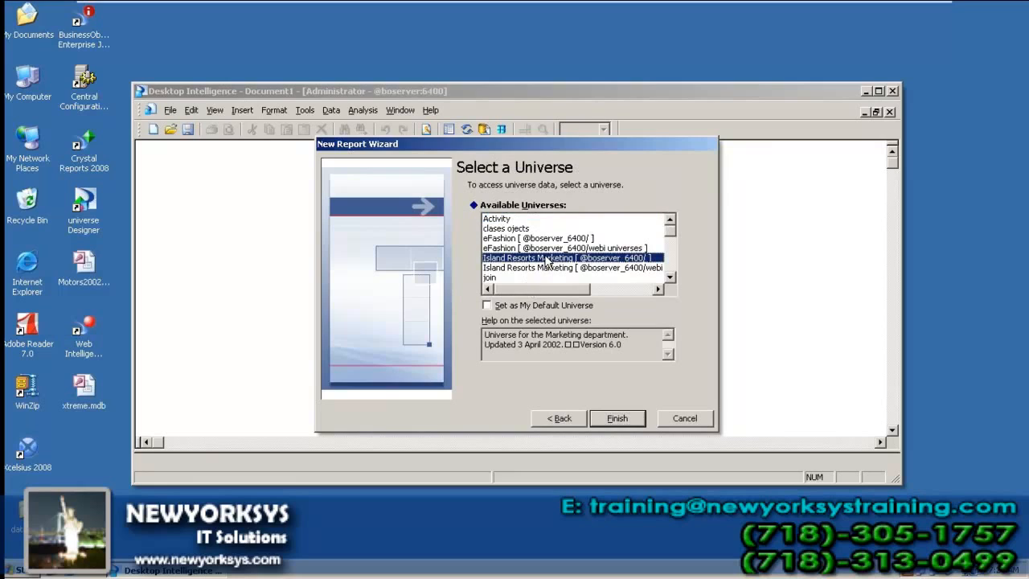
key("End")
key("Down")
key("Down")
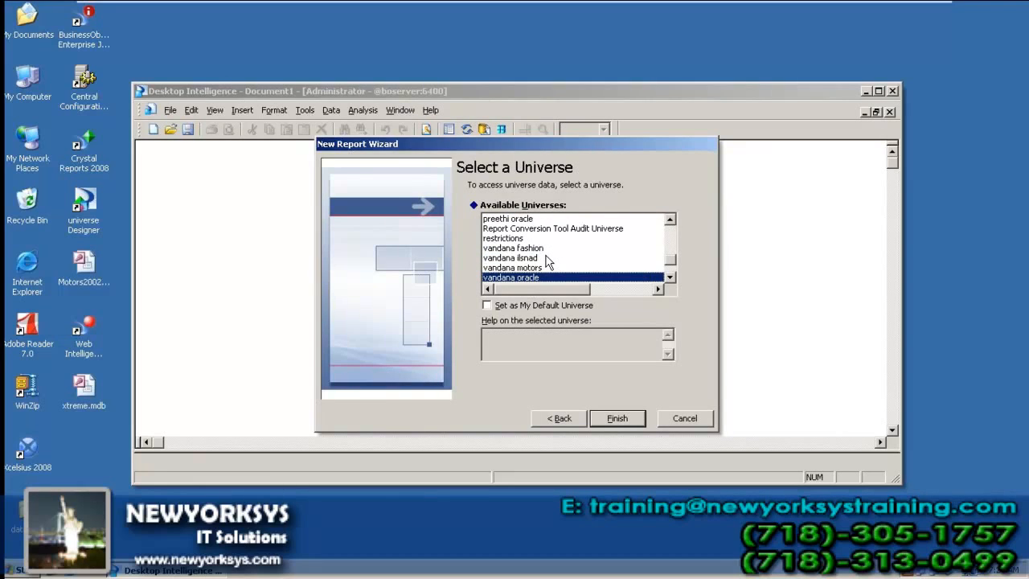
left_click(616, 420)
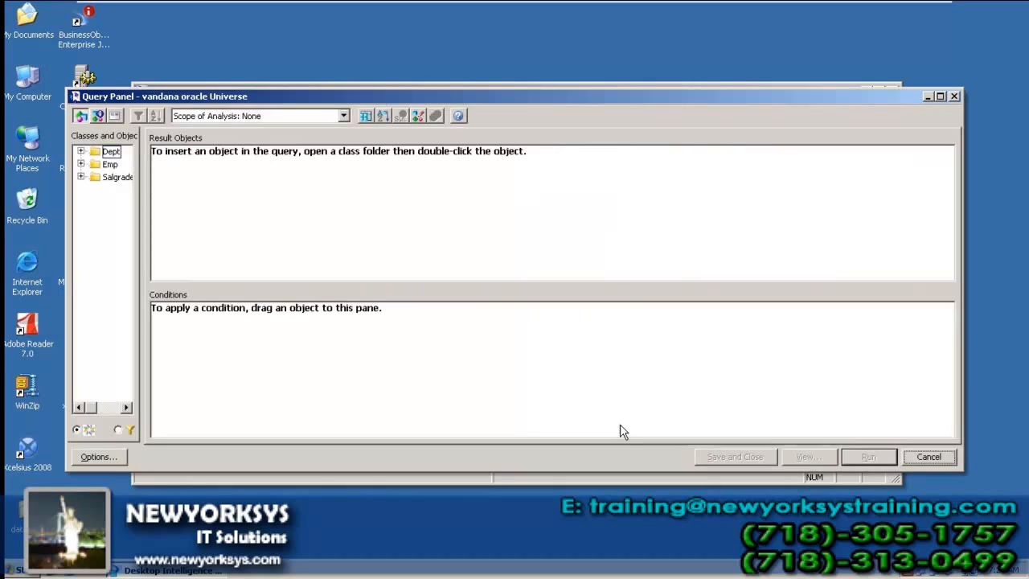
Step: Add Dept's Deptno and Dname as result objects and run the query
left_click_drag(143, 183, 163, 183)
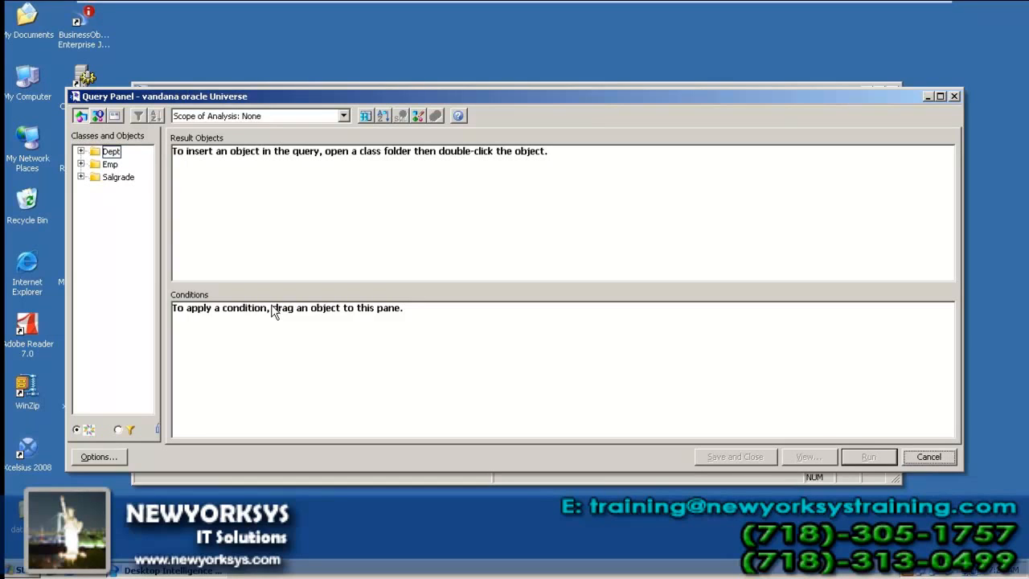
double_click(88, 152)
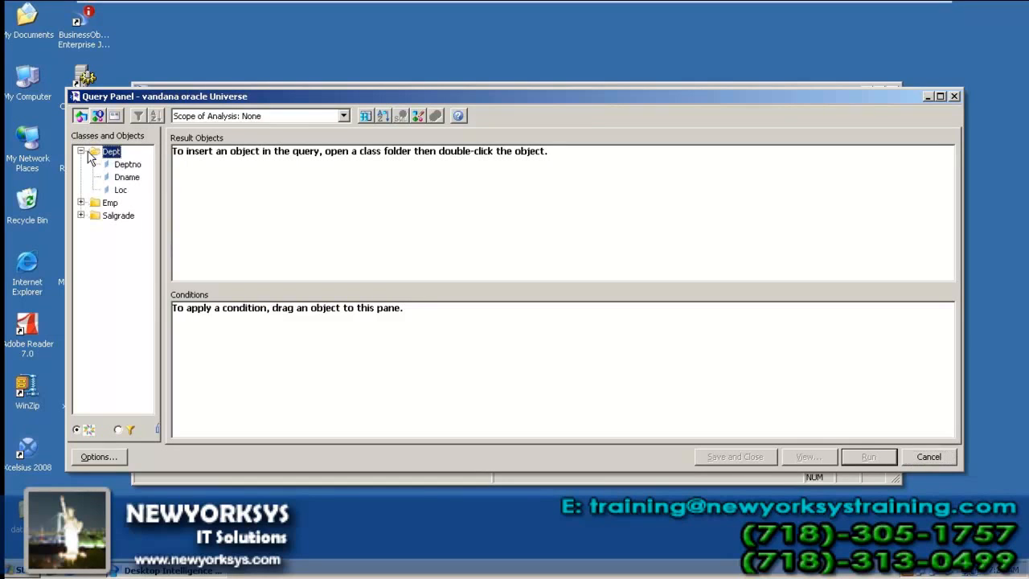
double_click(126, 165)
double_click(120, 177)
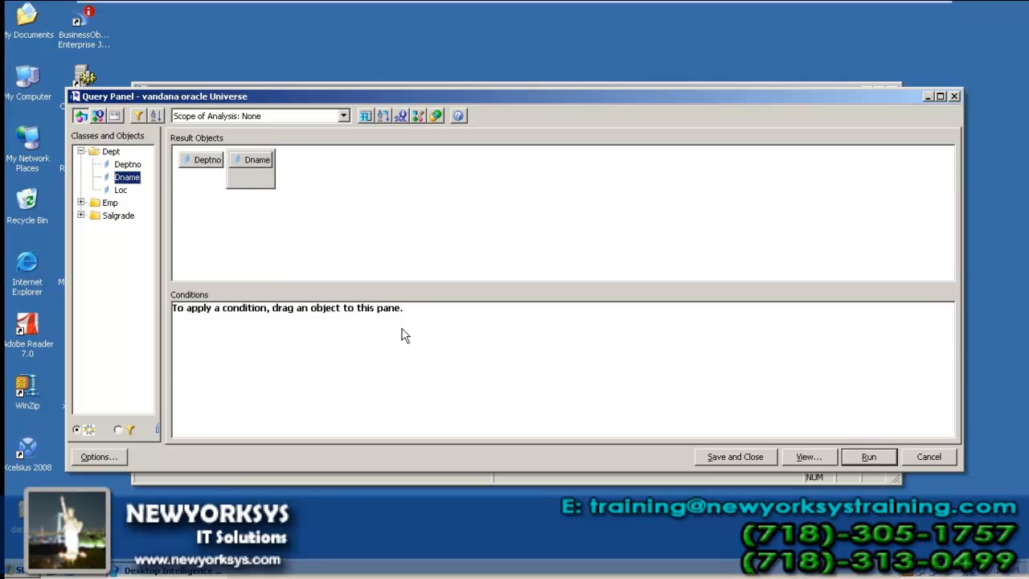
left_click(866, 456)
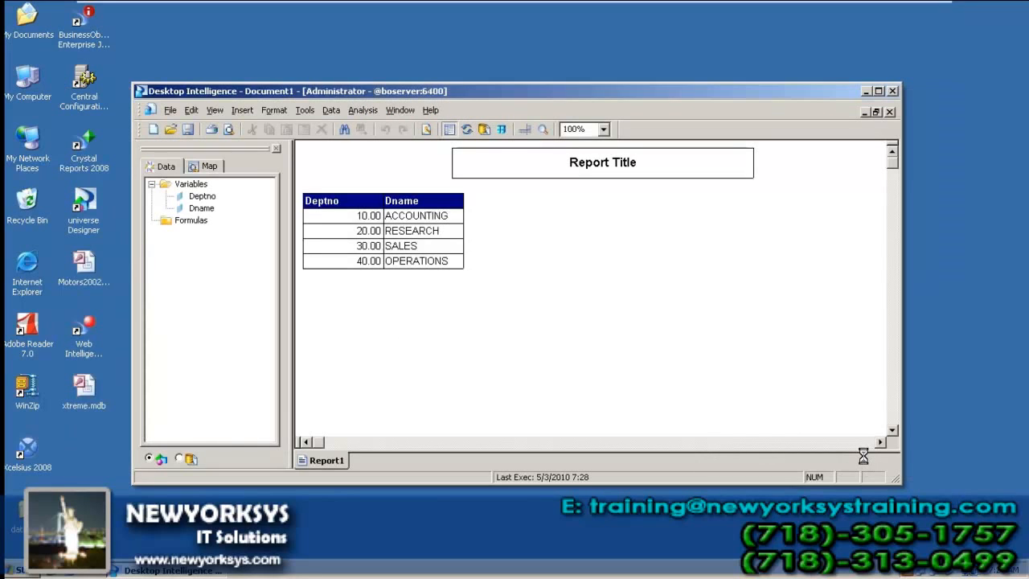
Step: Save the report as 'dept report', close it, and start a new document
key("ctrl+s")
type("dept nareport")
key("Return")
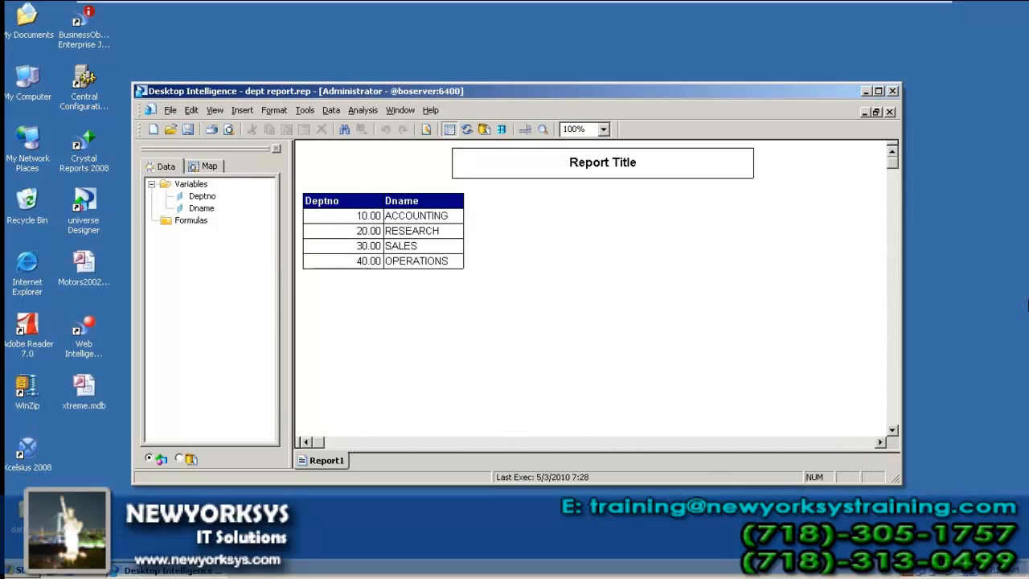
left_click(889, 112)
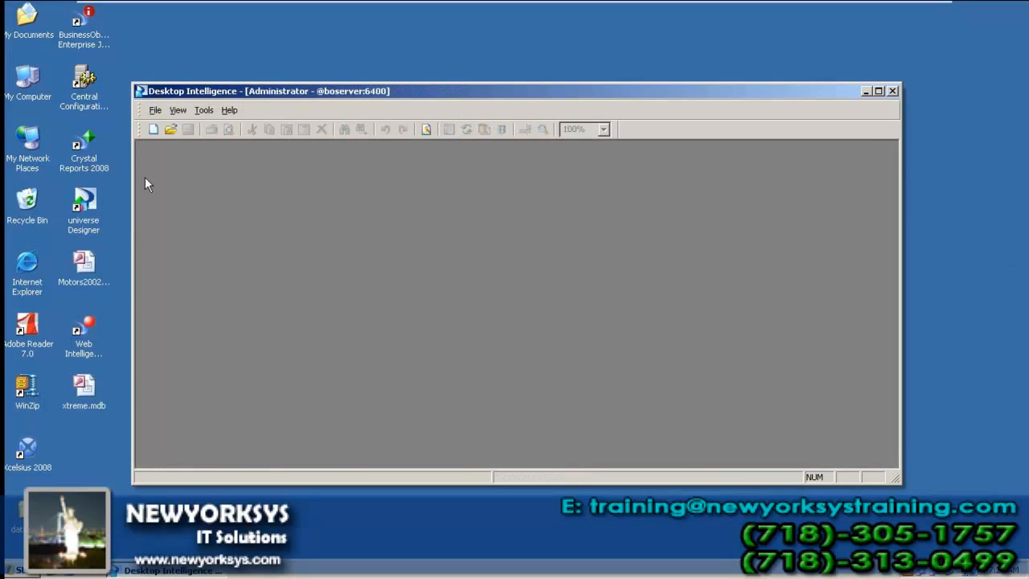
left_click(153, 128)
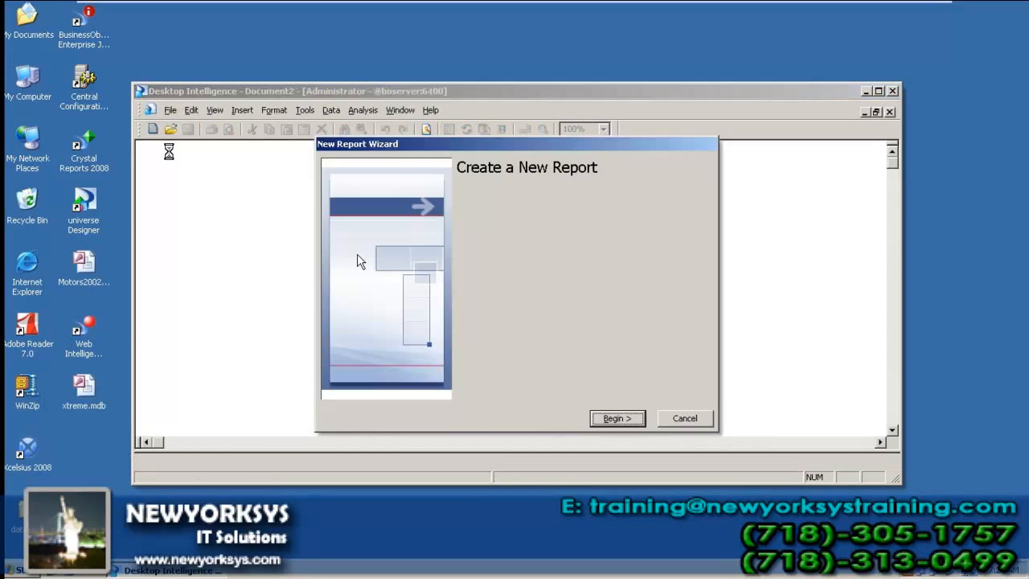
Step: Start a new standard report based on the vandana oracle universe
left_click(605, 416)
left_click(611, 418)
left_click(579, 269)
key("v")
key("Down")
key("Down")
key("Down")
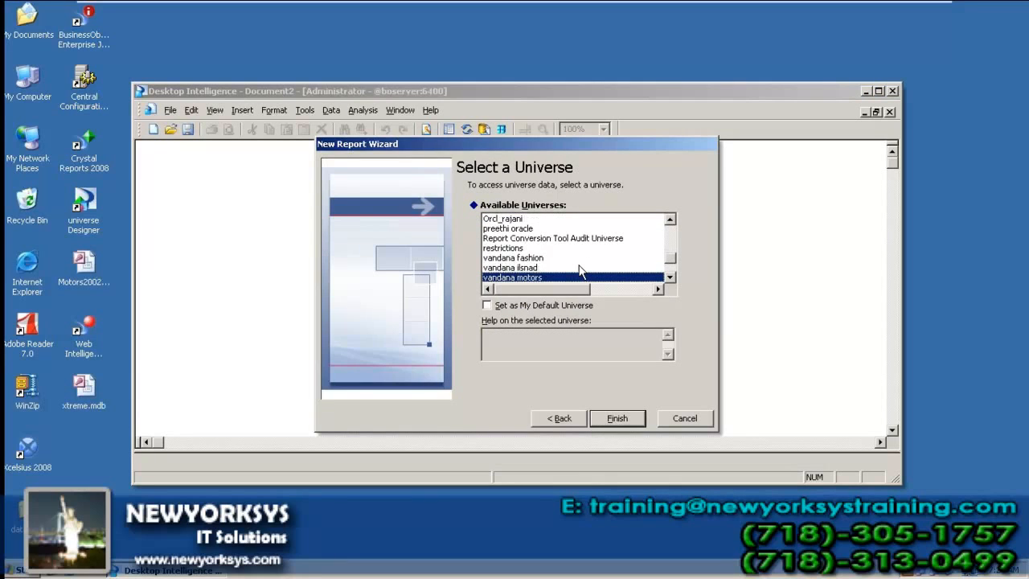
left_click(609, 422)
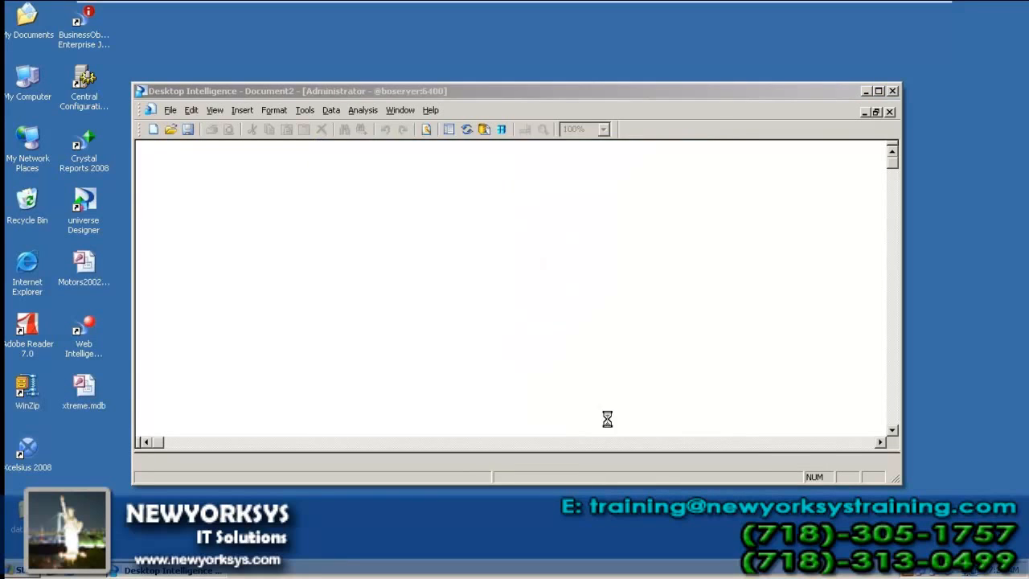
Step: Query Emp's Empno, Ename, Job, Sal and Deptno and run it
left_click(81, 164)
double_click(122, 179)
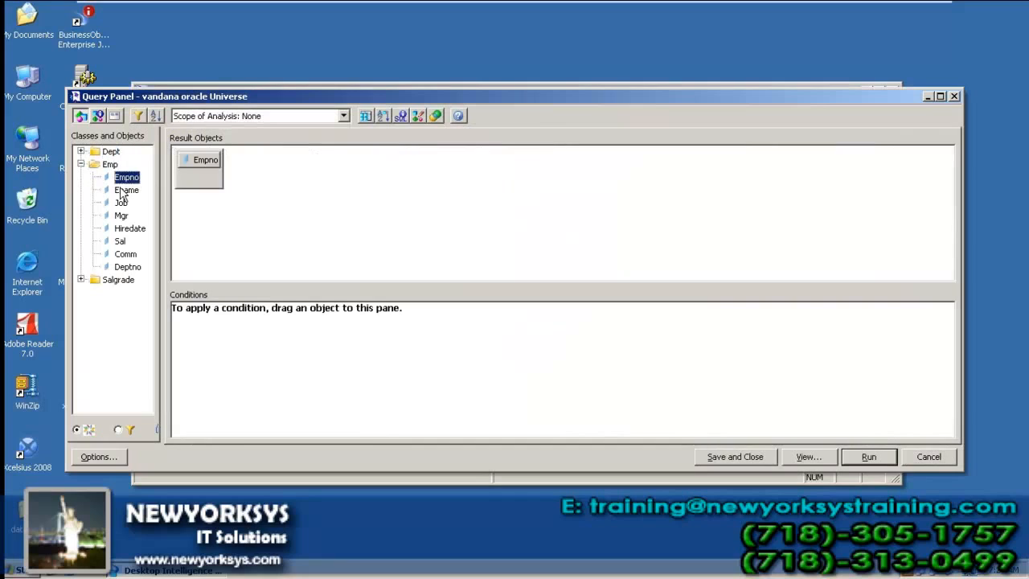
double_click(122, 189)
double_click(118, 203)
double_click(120, 241)
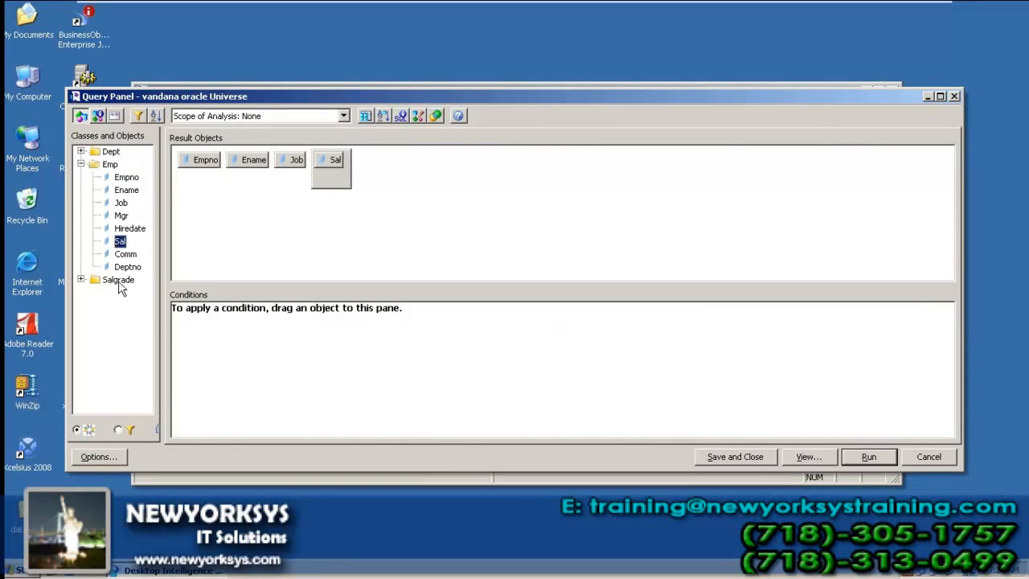
double_click(127, 266)
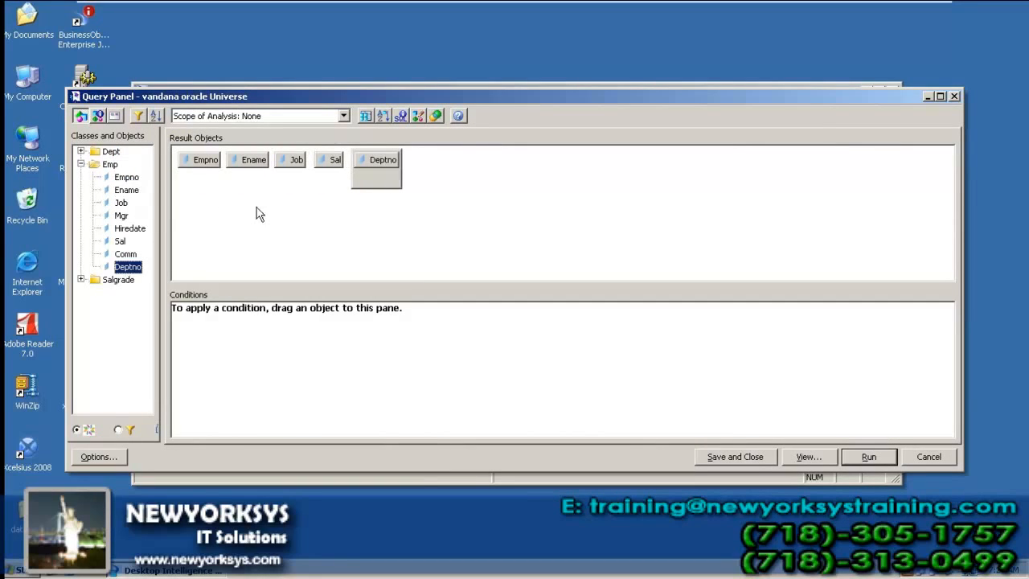
left_click(864, 458)
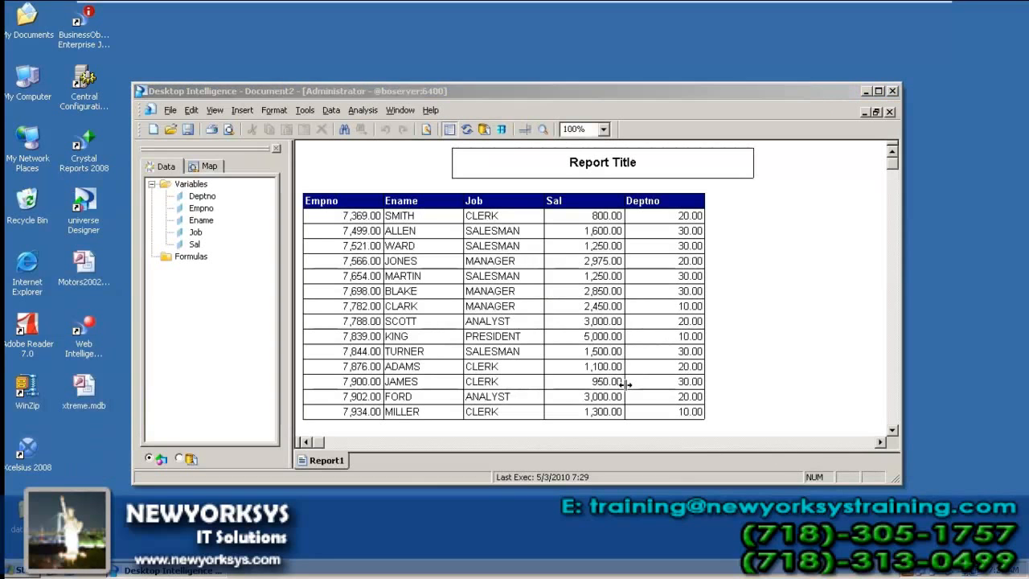
Step: Save the report as 'employee report'
key("ctrl+s")
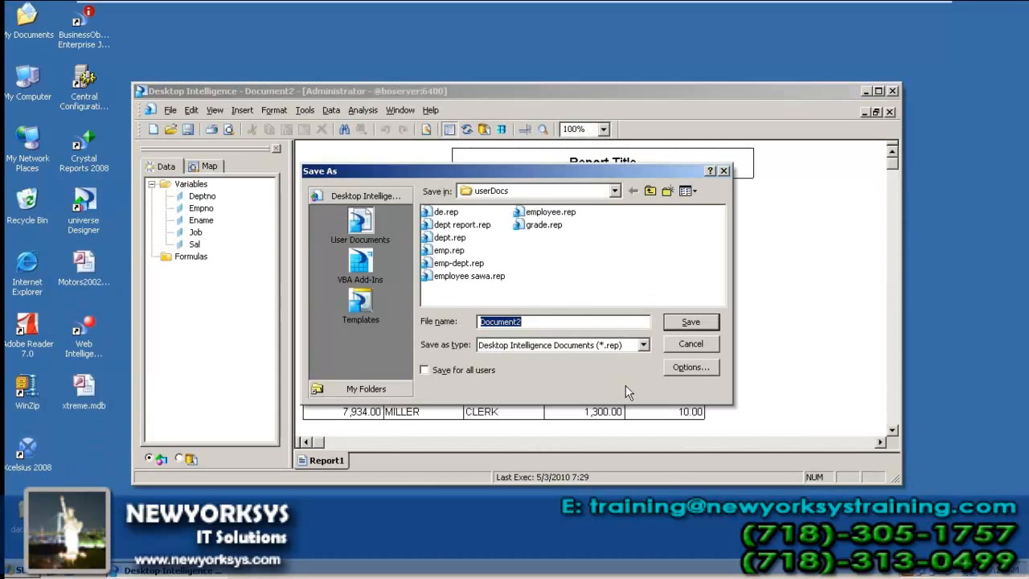
type("employee report")
key("Return")
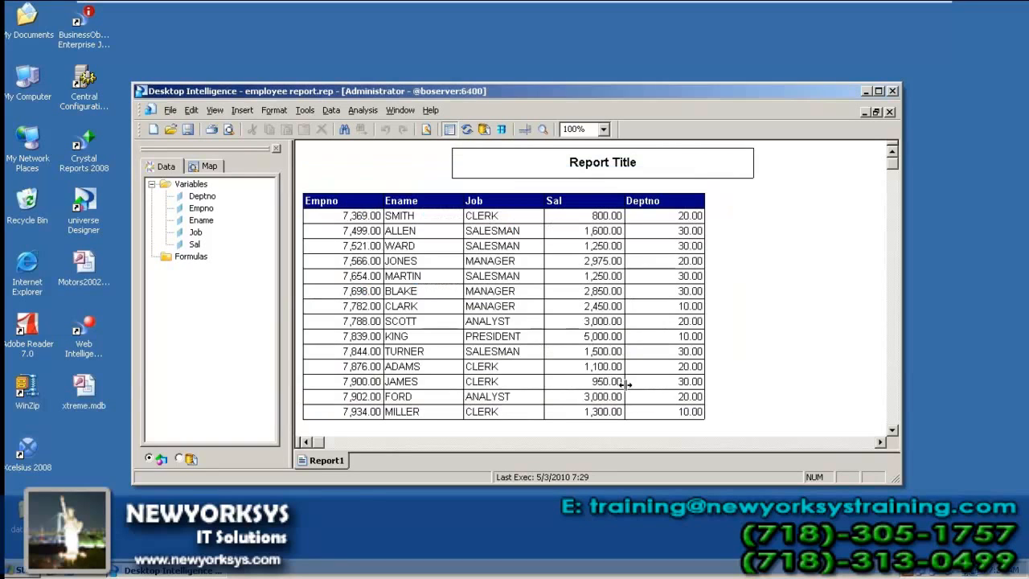
Step: Close the employee report and start a new report on the vandana oracle universe
left_click(890, 112)
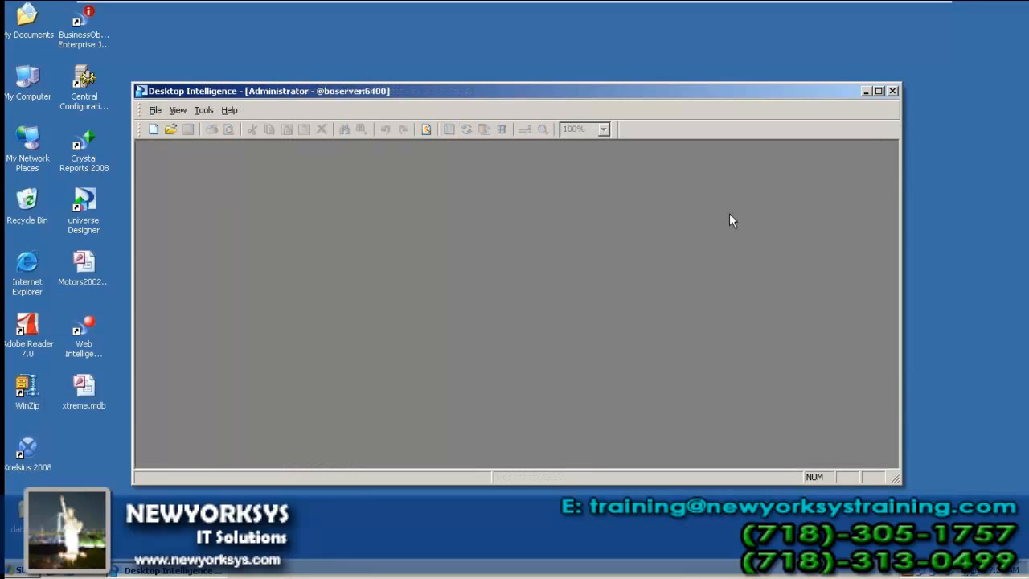
left_click(153, 129)
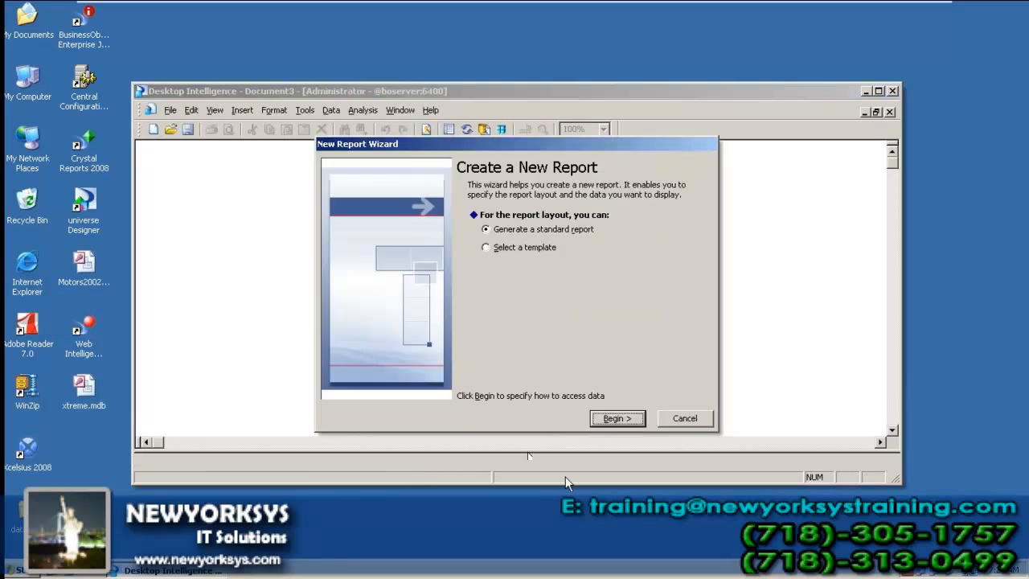
left_click(609, 418)
left_click(605, 421)
left_click(563, 258)
key("v")
key("v")
key("Down")
key("Down")
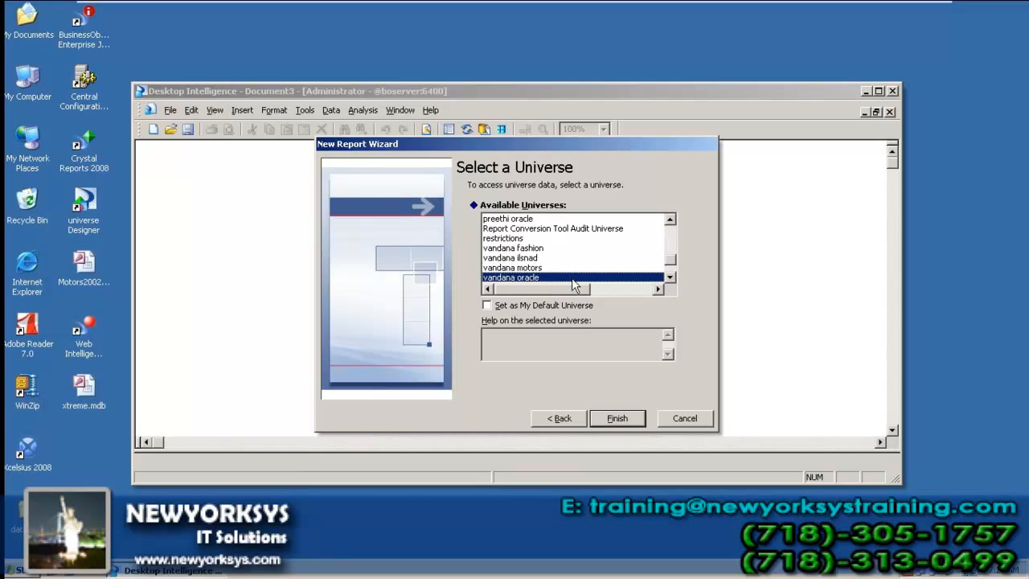
left_click(616, 419)
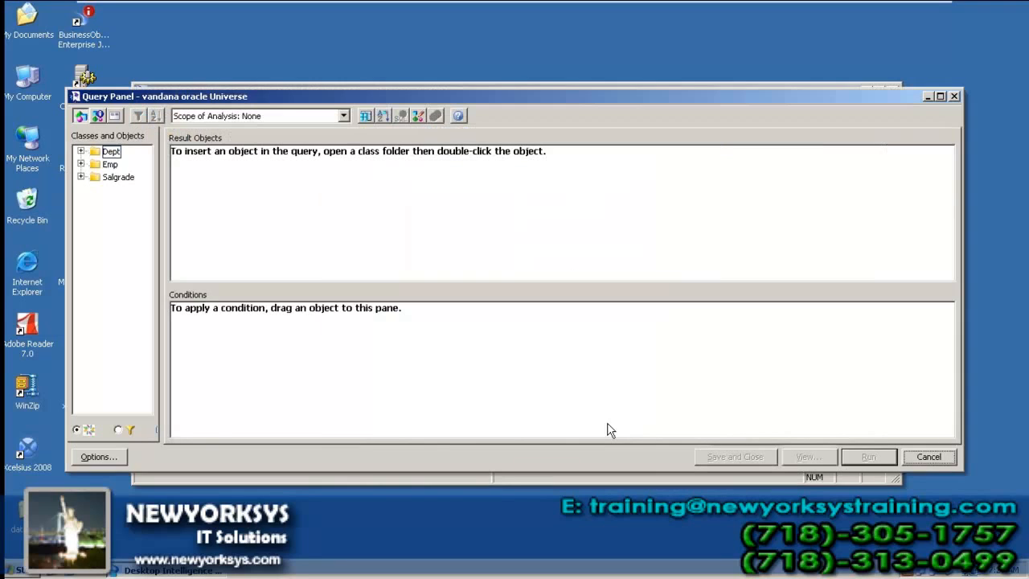
Step: Query Deptno, Dname, Empno, Job and Sal together and run it
left_click(81, 152)
double_click(127, 164)
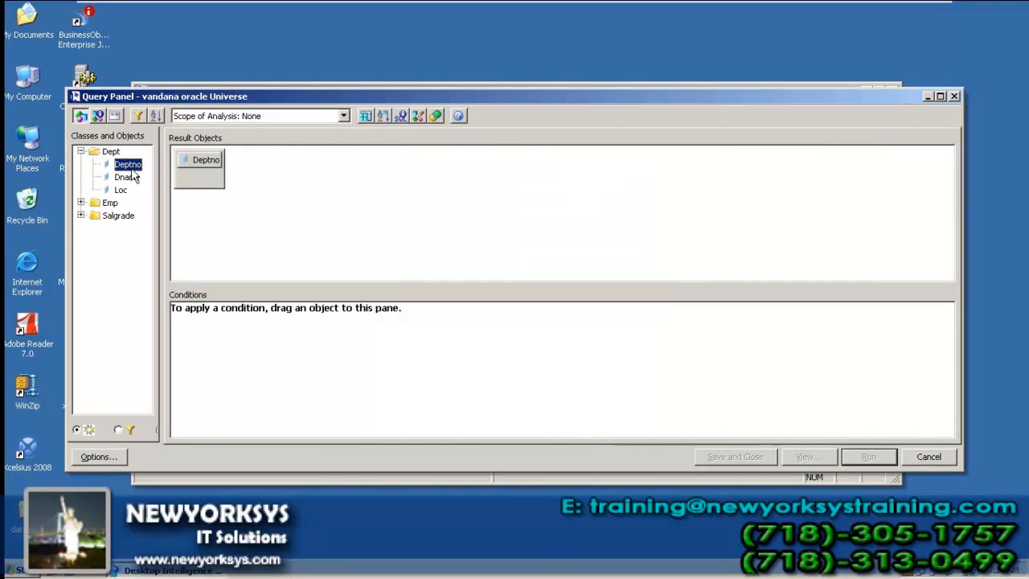
left_click(128, 179)
double_click(128, 178)
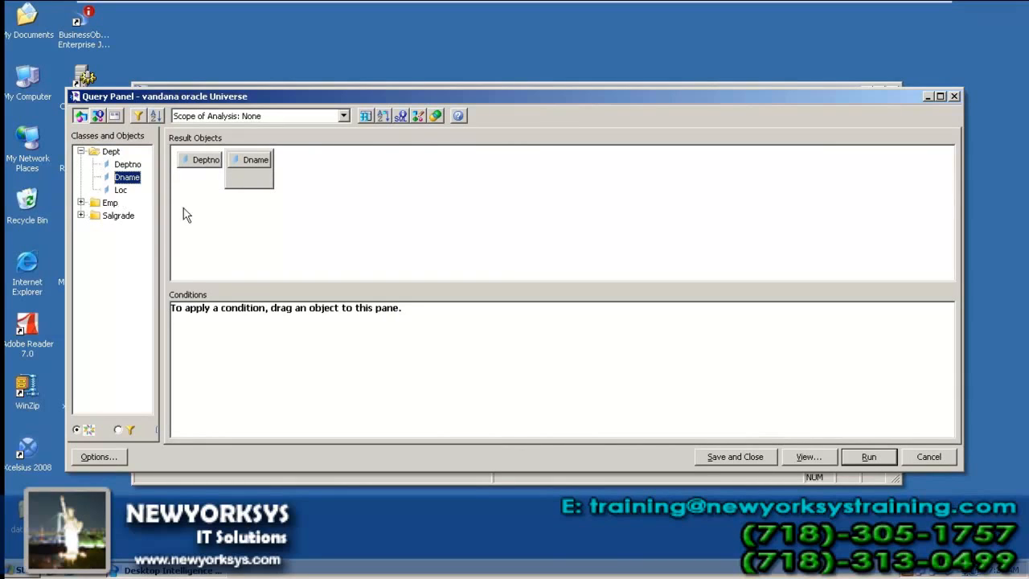
left_click(81, 203)
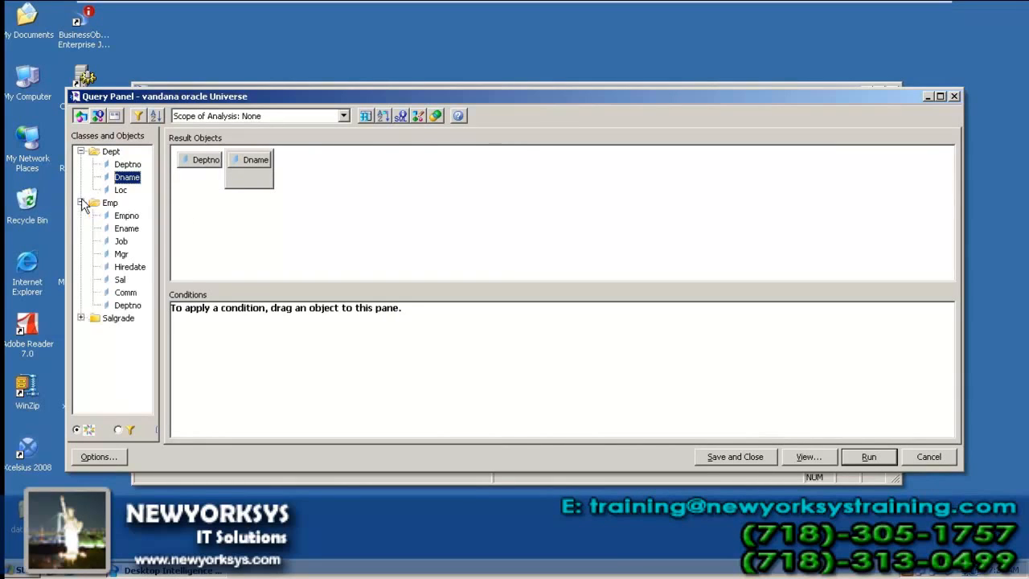
double_click(134, 218)
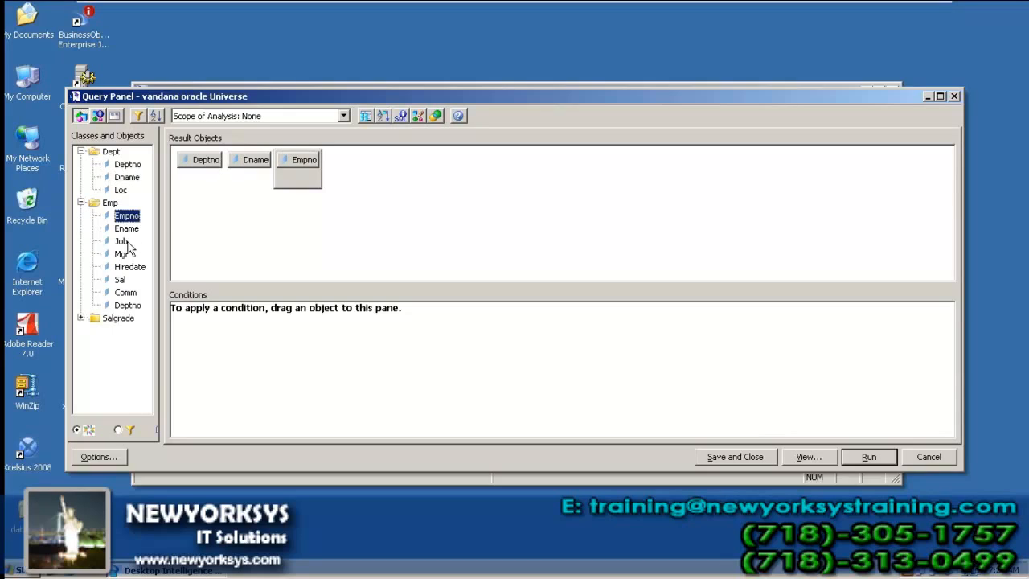
double_click(121, 241)
double_click(120, 280)
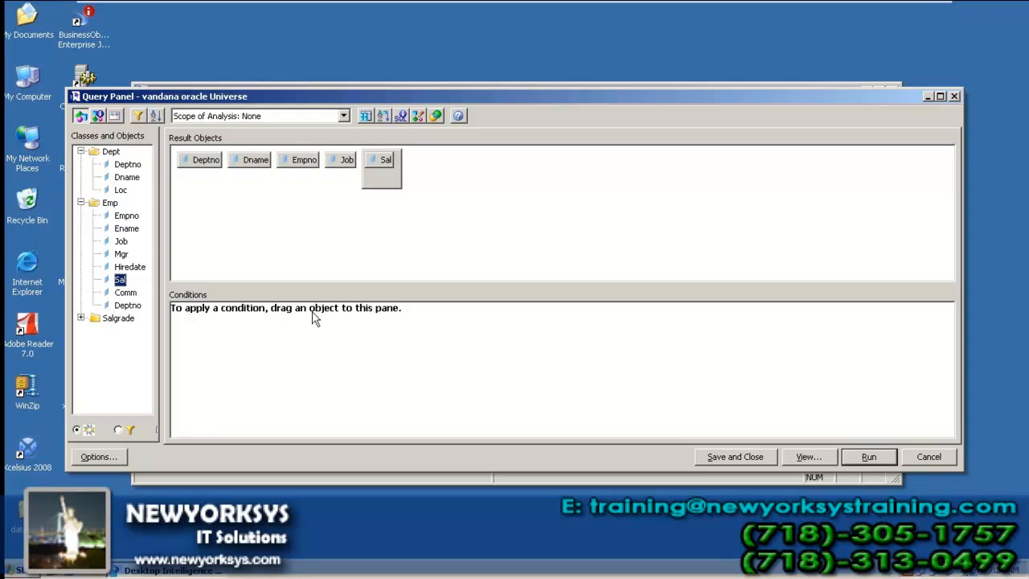
left_click(868, 457)
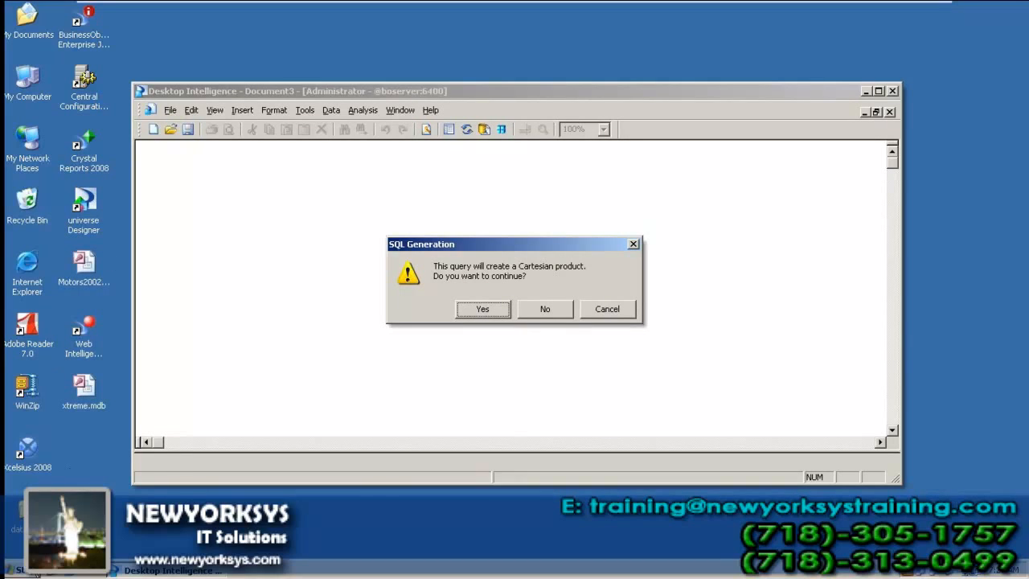
Step: Launch Universe Designer from the Start menu and log in with the user's password, leaving the Cartesian warning unanswered
left_click(32, 570)
left_click(294, 480)
double_click(93, 201)
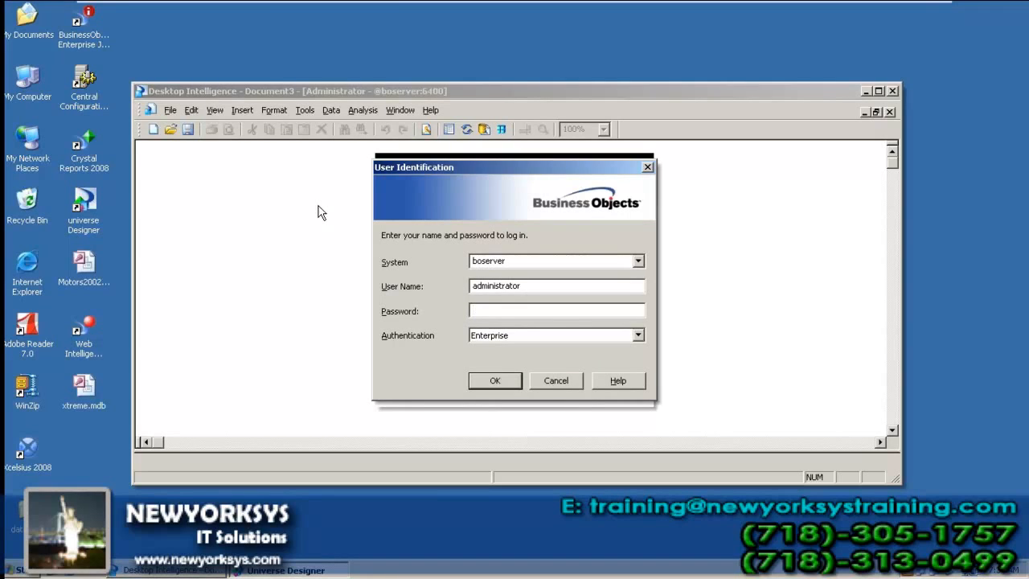
type("********")
key("Return")
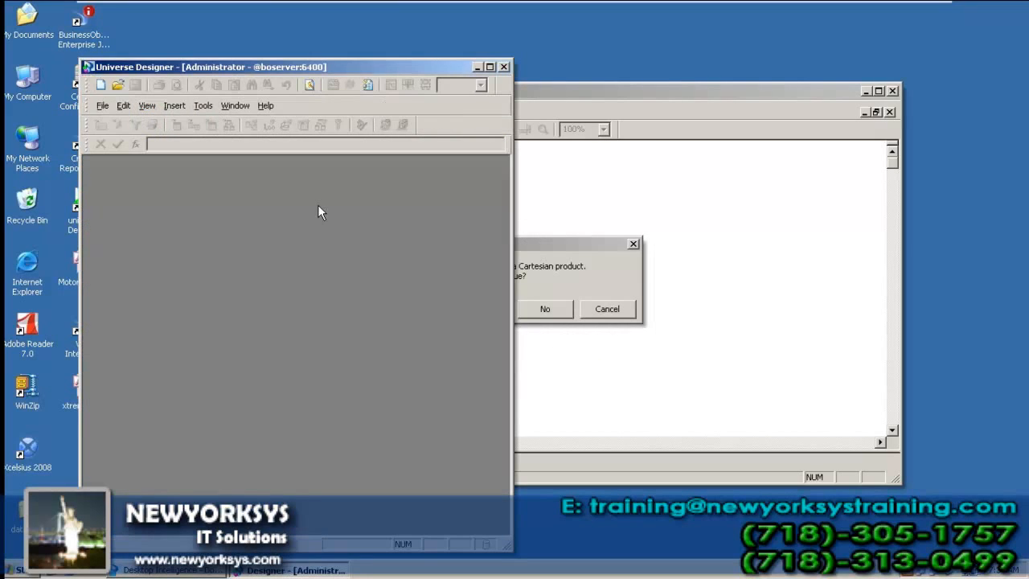
Step: Open the recent vandana_oracle.unv universe and maximize the Universe Designer window
left_click(103, 106)
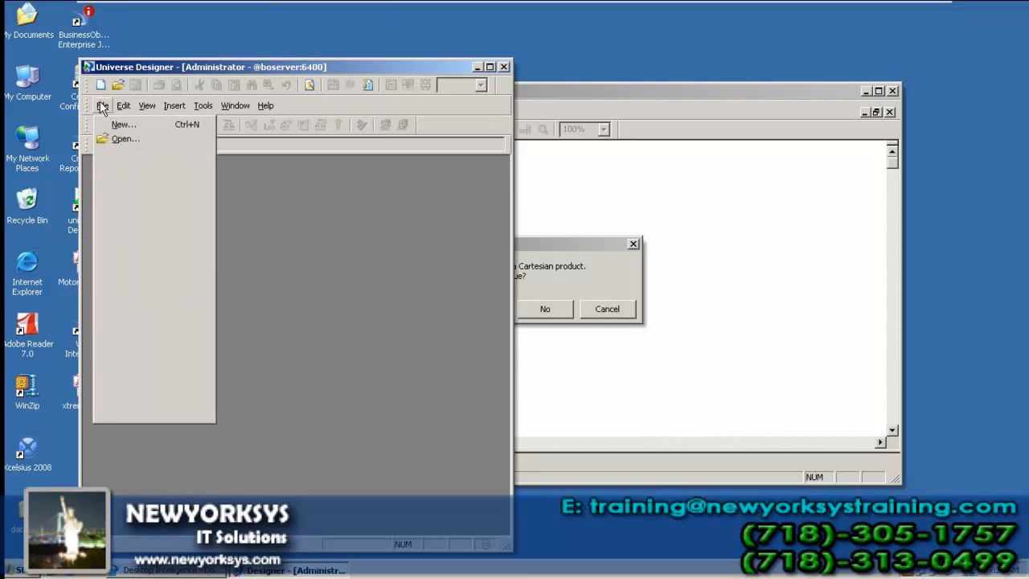
left_click(152, 350)
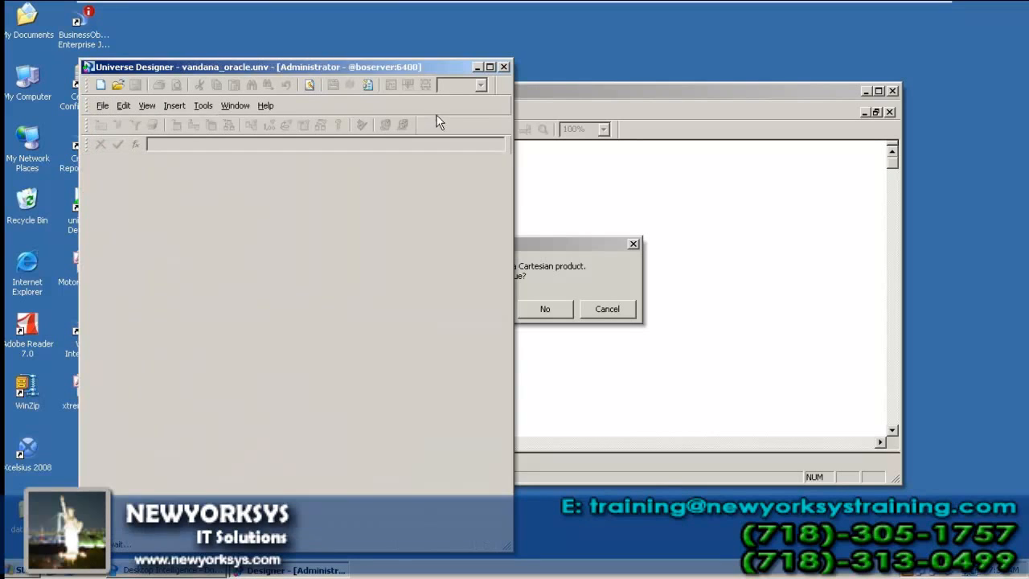
left_click(490, 67)
Step: Spread the unjoined EMP, DEPT and SALGRADE tables apart on the schema canvas
left_click_drag(295, 120, 322, 256)
left_click_drag(427, 126, 679, 223)
left_click_drag(181, 125, 358, 153)
left_click_drag(318, 249, 534, 313)
left_click_drag(648, 227, 729, 227)
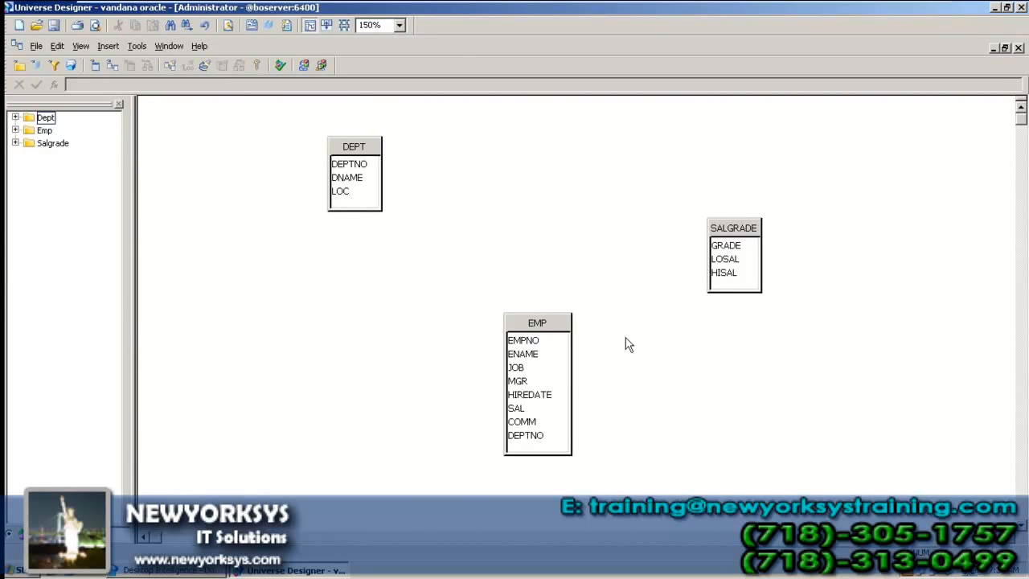
left_click_drag(528, 323, 489, 296)
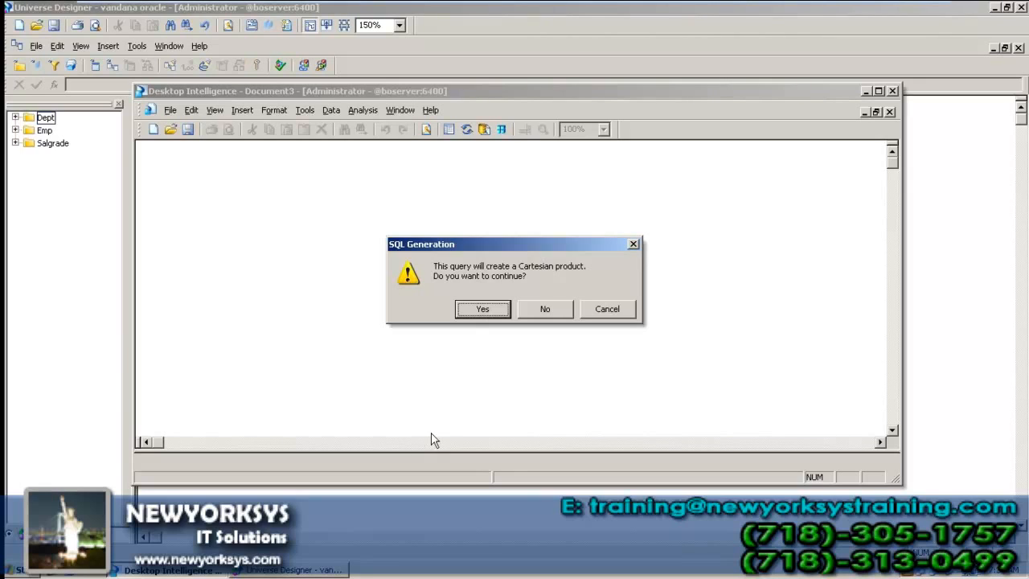
Step: Run the query despite the Cartesian warning, view the repeated rows, close Document3 unsaved, and select EMP
left_click(482, 309)
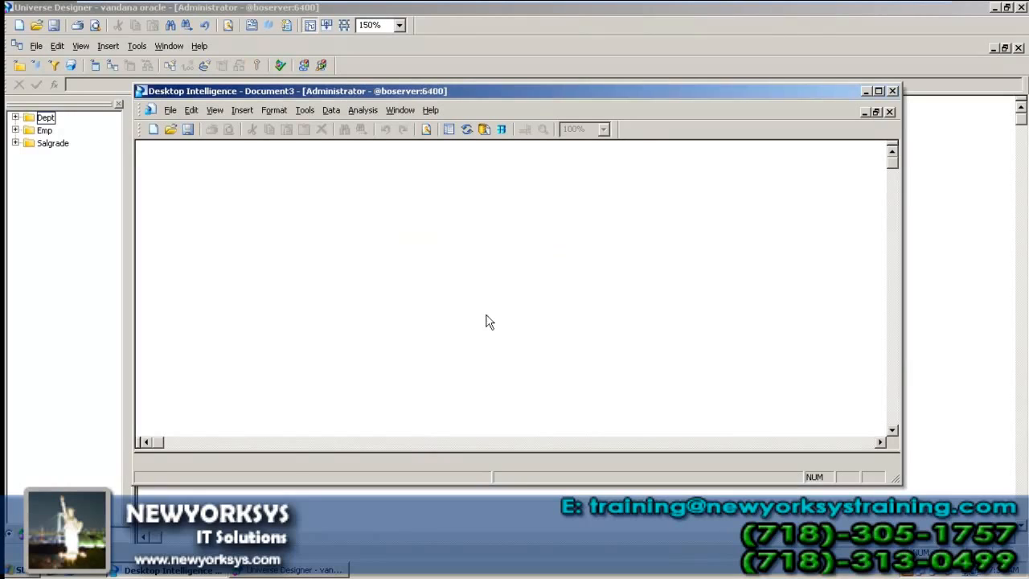
left_click_drag(893, 163, 897, 241)
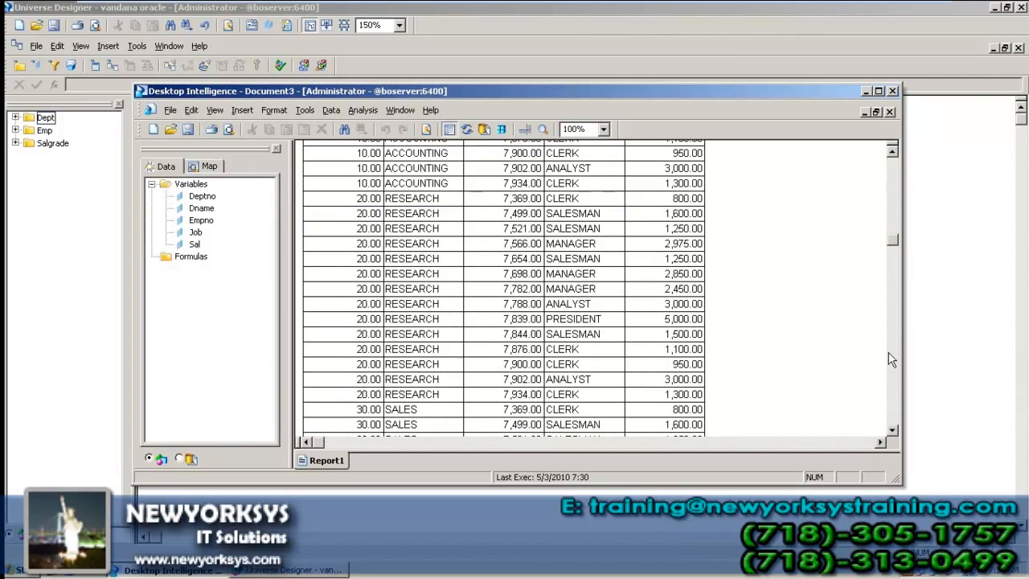
left_click(890, 112)
left_click(569, 313)
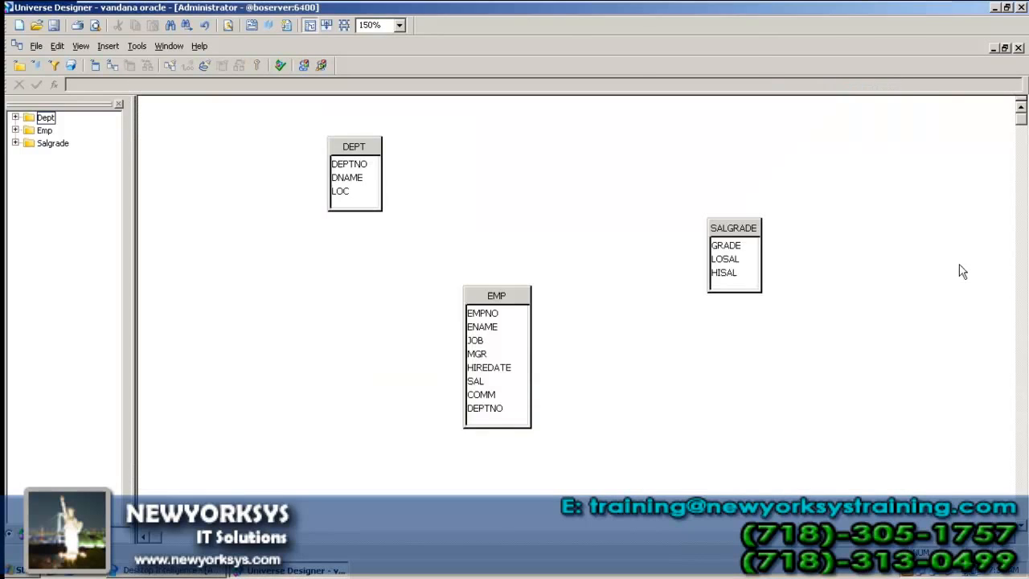
left_click(499, 301)
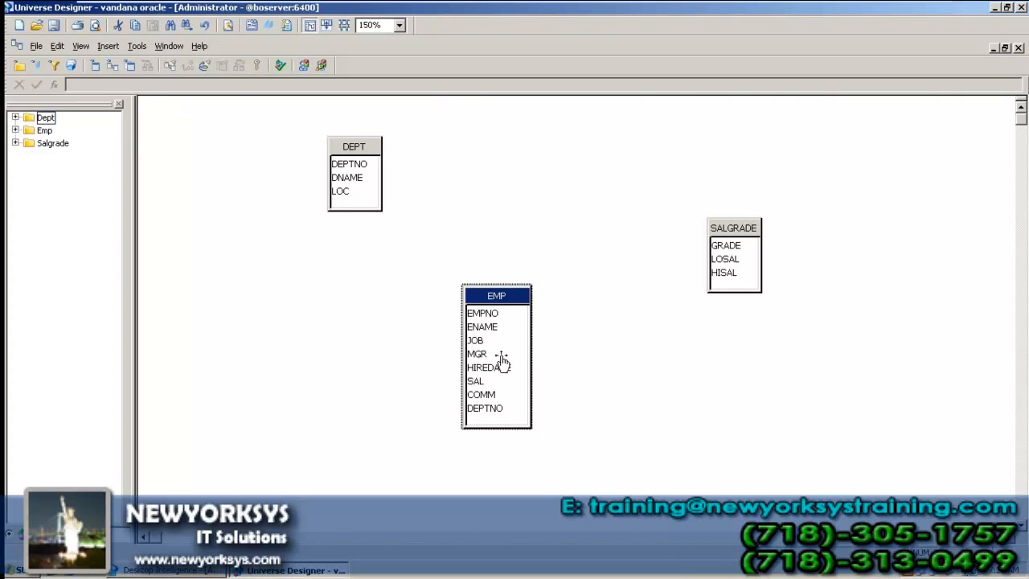
Step: Minimize the full-screen session to bring the Notepad notes into view
mouse_move(784, 7)
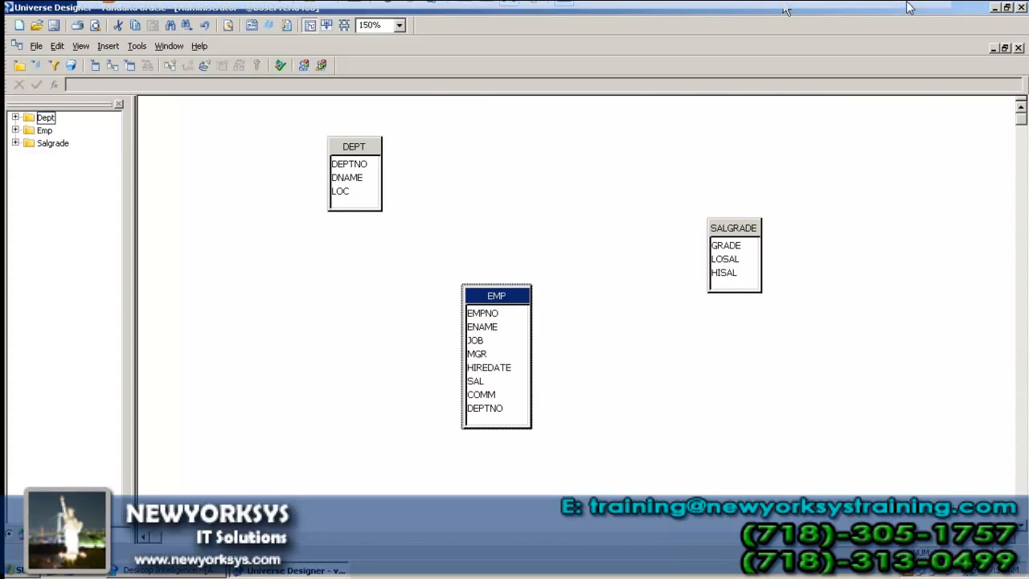
left_click(892, 11)
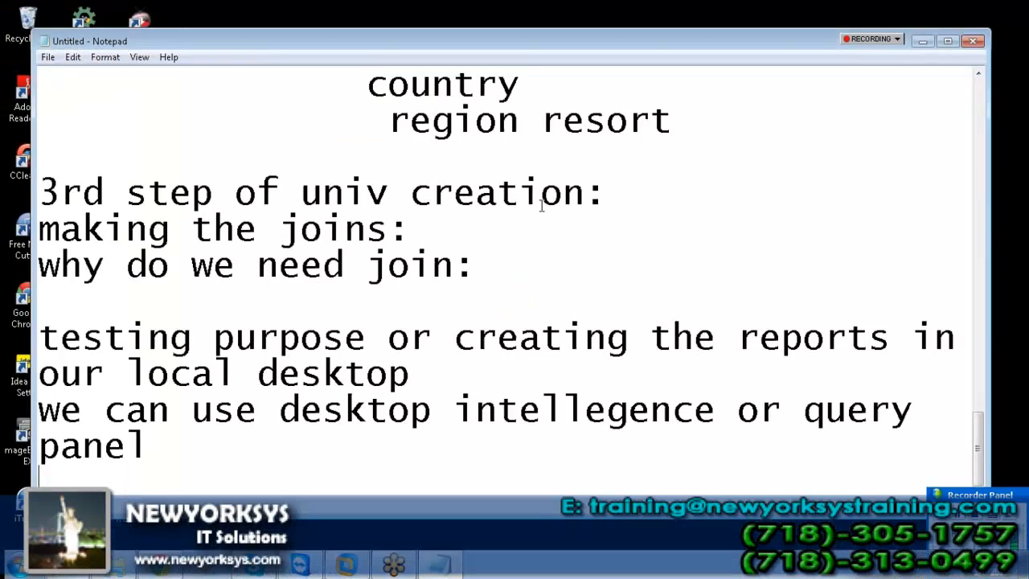
scroll(482, 282, "down", 1)
scroll(434, 386, "up", 3)
scroll(468, 441, "down", 1)
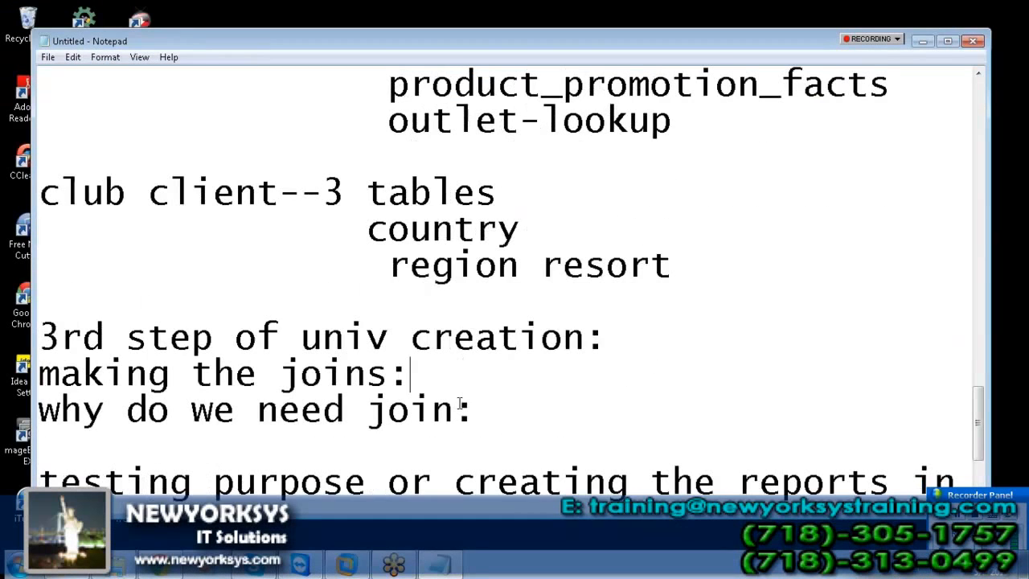
Step: Answer 'why do we need join:' with 'to avoid the cartesian' and begin a new line
left_click(467, 409)
type("to avoid the car")
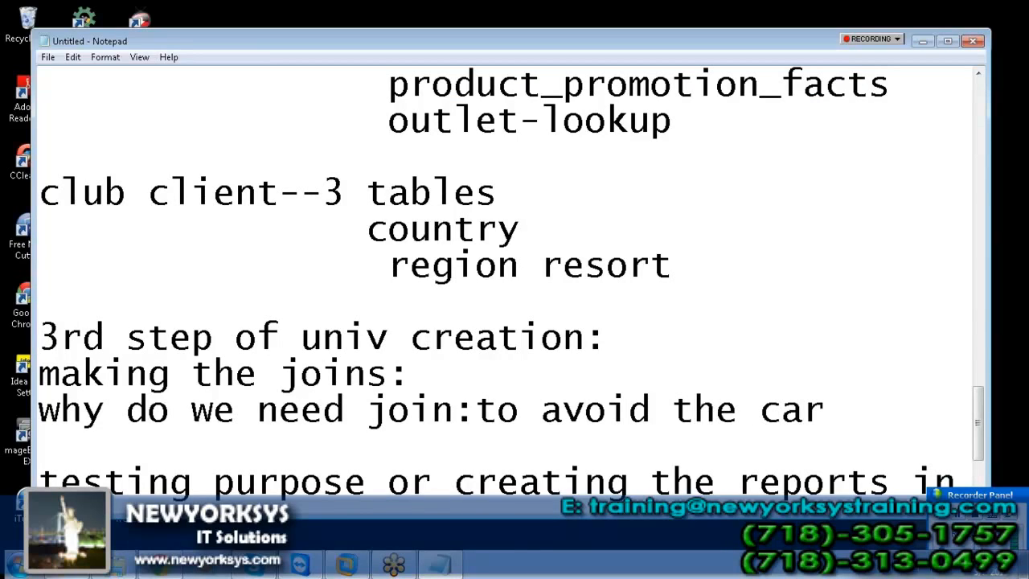
type("tesian")
key("Return")
type("rod")
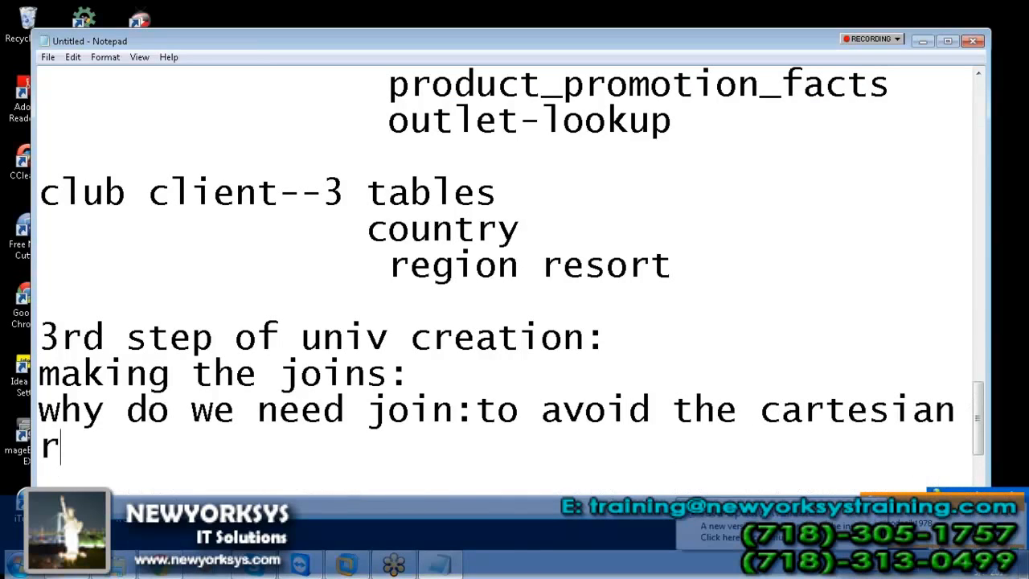